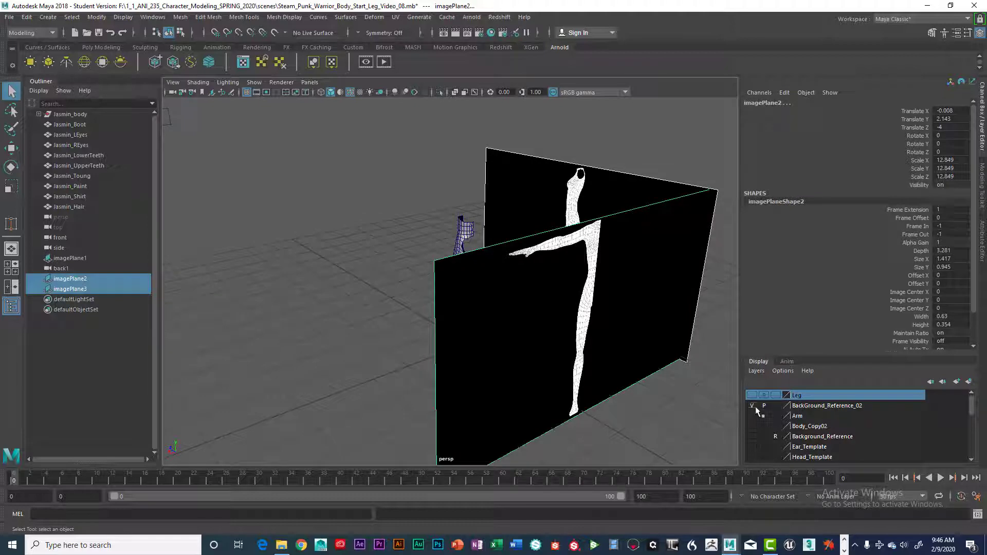
Step: Hide the BackGround_Reference_02 layer and frame the open hip area at the back of the leg model in perspective
{"action": "left_click", "coordinate": [752, 405]}
{"action": "left_click_drag", "start_coordinate": [608, 326], "coordinate": [505, 302], "text": "alt"}
{"action": "scroll", "coordinate": [562, 305], "scroll_direction": "up", "scroll_amount": 3}
{"action": "scroll", "coordinate": [562, 305], "scroll_direction": "up", "scroll_amount": 2}
{"action": "scroll", "coordinate": [488, 304], "scroll_direction": "up", "scroll_amount": 5}
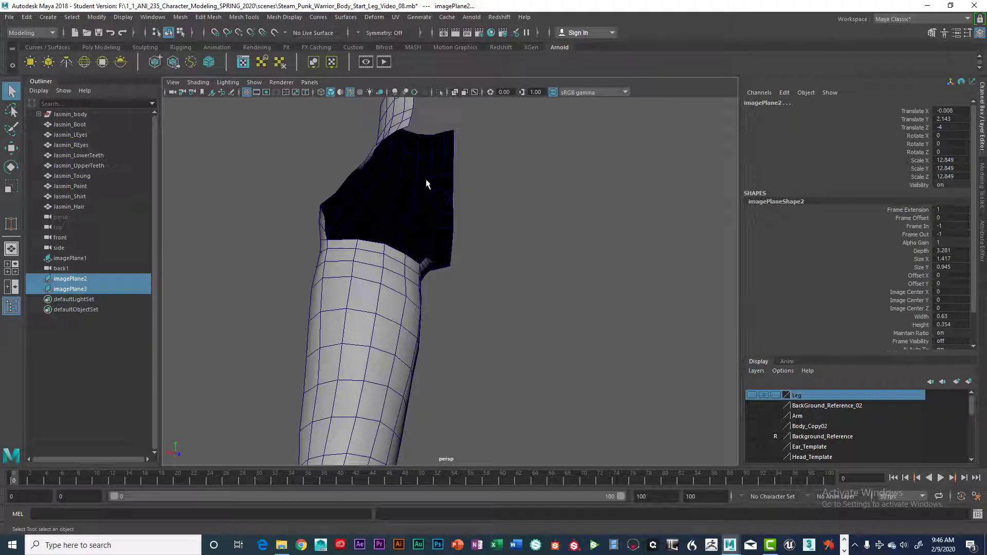
{"action": "left_click_drag", "start_coordinate": [426, 184], "coordinate": [408, 239], "text": "alt"}
{"action": "left_click_drag", "start_coordinate": [406, 121], "coordinate": [470, 249], "text": "alt"}
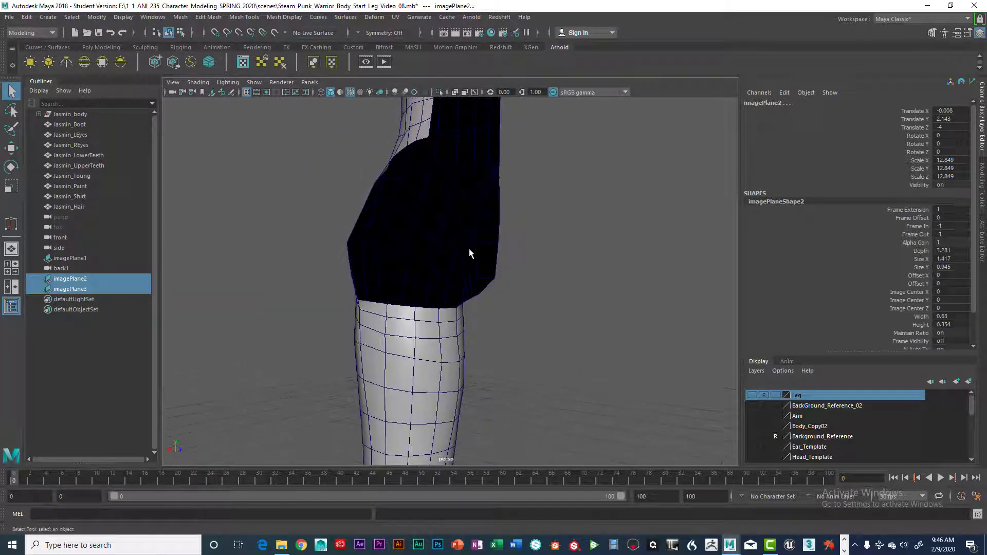
Step: Replace the front view with a new orthographic Back view and frame the hip opening of the leg mesh in it
{"action": "key", "text": "space"}
{"action": "key", "text": "space"}
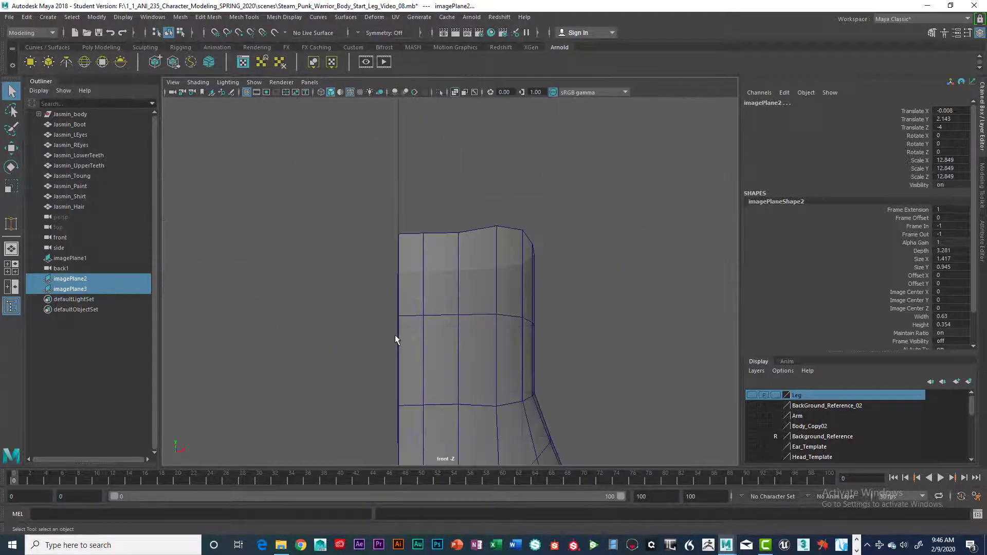
{"action": "scroll", "coordinate": [396, 335], "scroll_direction": "down", "scroll_amount": 7}
{"action": "middle_click_drag", "start_coordinate": [525, 328], "coordinate": [452, 167], "text": "alt"}
{"action": "scroll", "coordinate": [463, 262], "scroll_direction": "down", "scroll_amount": 3}
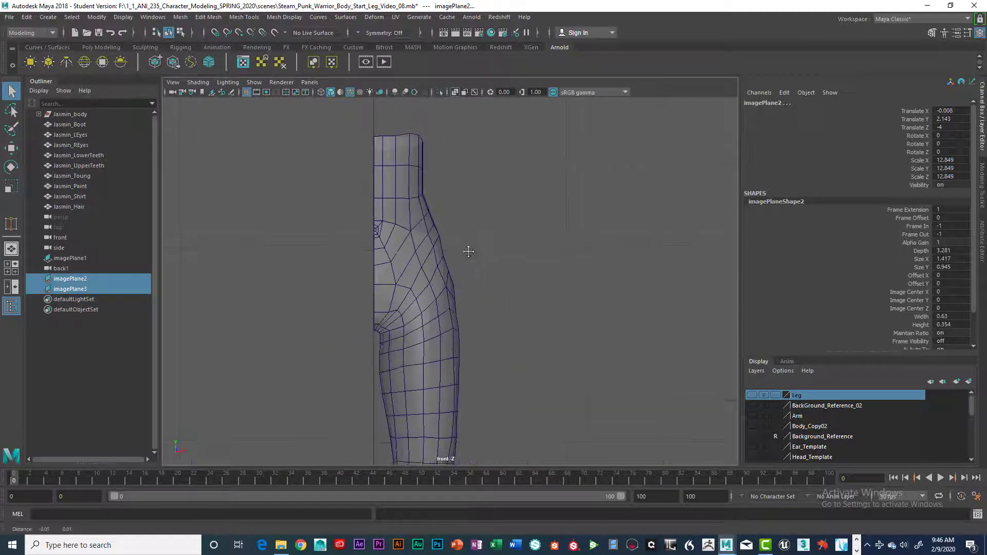
{"action": "left_click", "coordinate": [309, 82]}
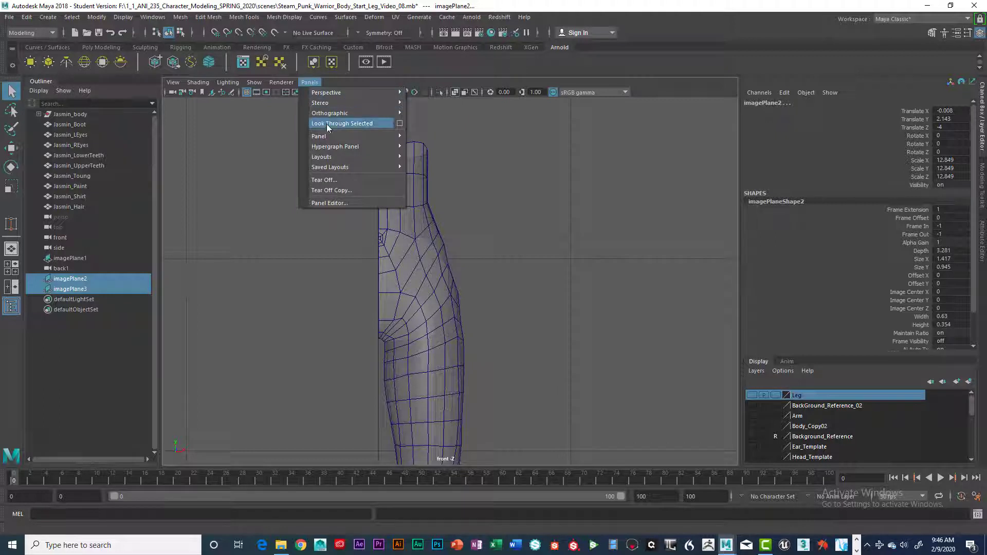
{"action": "mouse_move", "coordinate": [332, 114]}
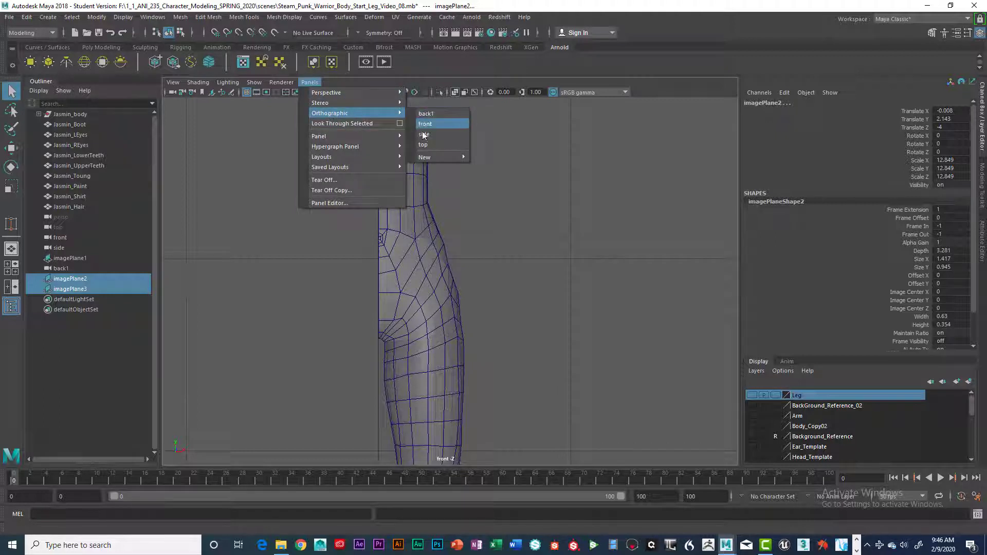
{"action": "mouse_move", "coordinate": [425, 157]}
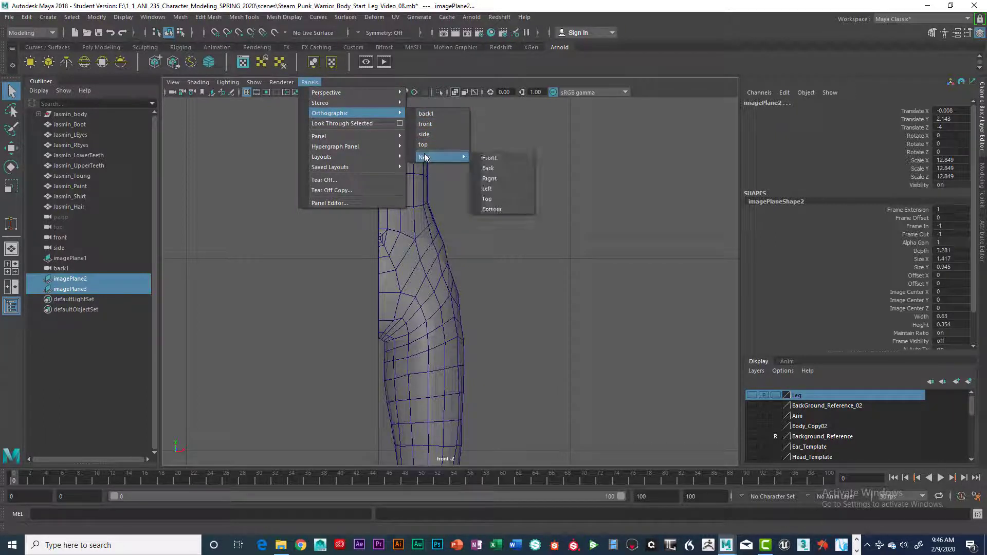
{"action": "left_click", "coordinate": [490, 170]}
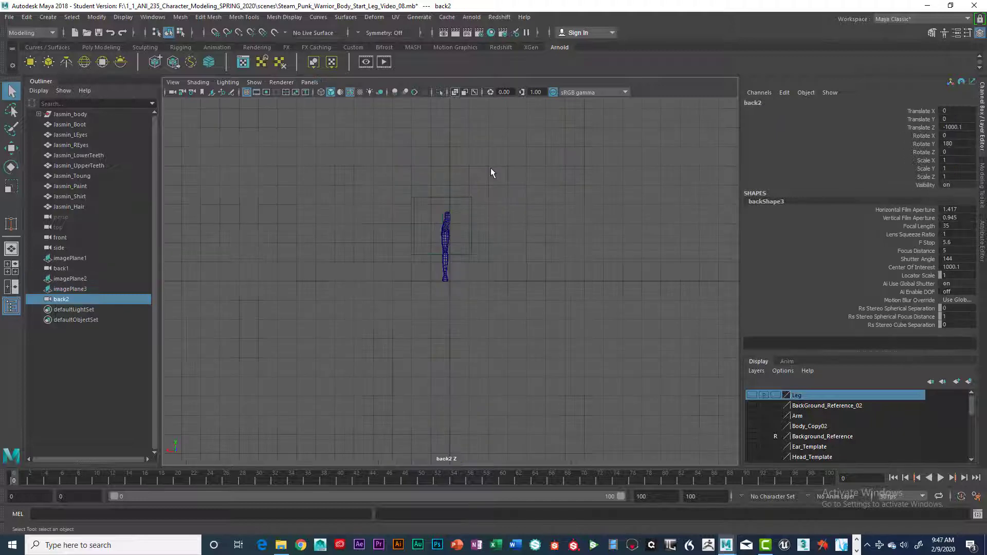
{"action": "scroll", "coordinate": [507, 193], "scroll_direction": "up", "scroll_amount": 3}
{"action": "middle_click_drag", "start_coordinate": [507, 194], "coordinate": [498, 269], "text": "alt"}
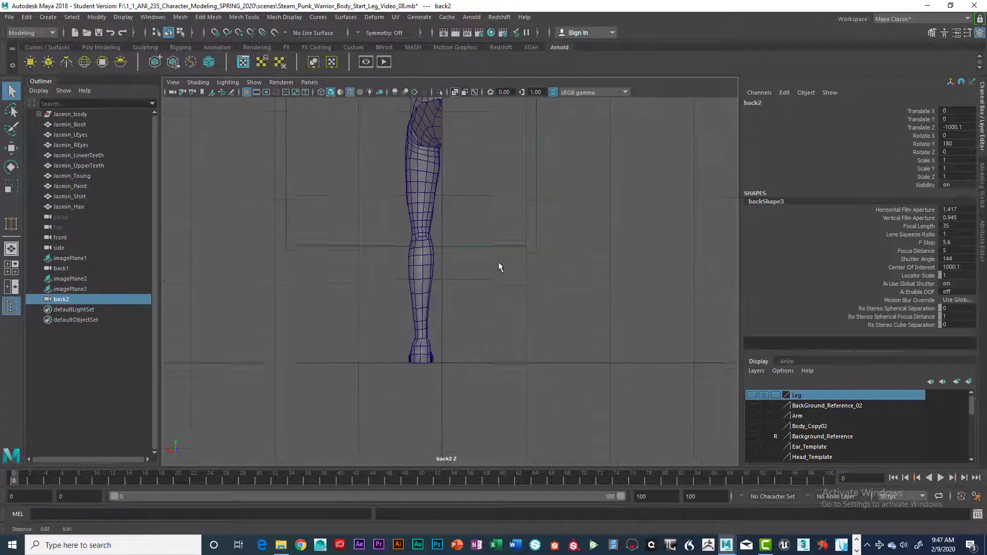
{"action": "scroll", "coordinate": [500, 273], "scroll_direction": "up", "scroll_amount": 5}
{"action": "middle_click_drag", "start_coordinate": [470, 149], "coordinate": [529, 285], "text": "alt"}
{"action": "scroll", "coordinate": [513, 264], "scroll_direction": "up", "scroll_amount": 5}
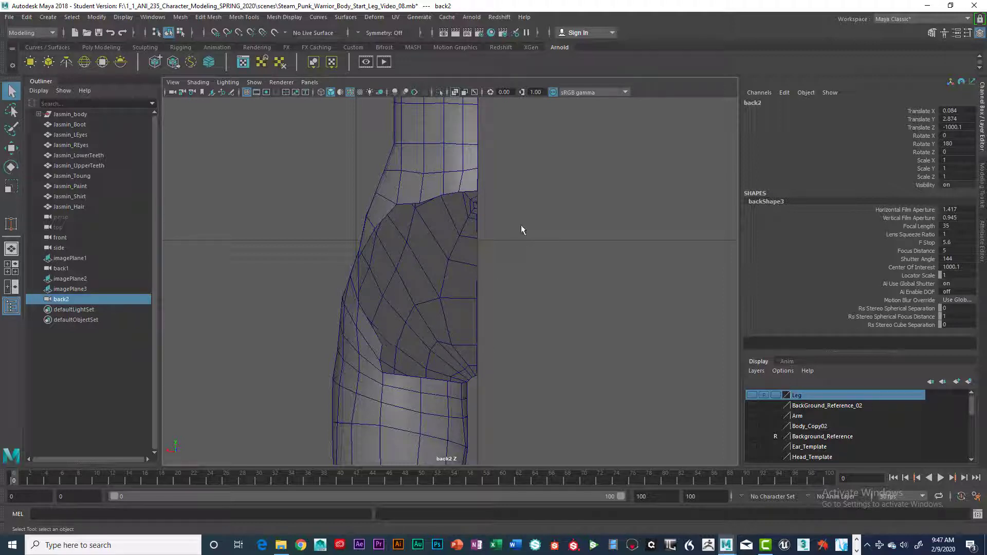
Step: Examine the missing buttock area of the mesh, comparing the perspective view with the new back view
{"action": "key", "text": "space"}
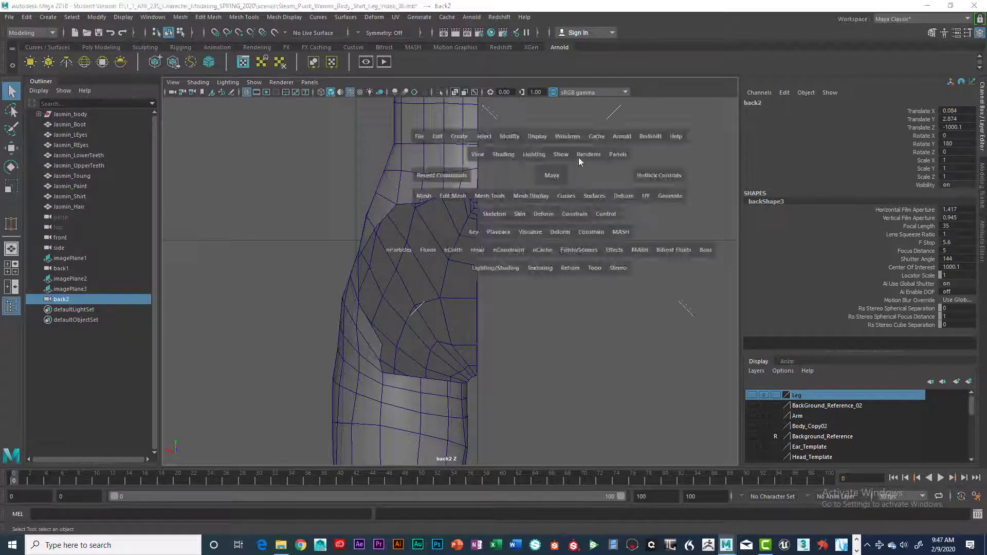
{"action": "left_click_drag", "start_coordinate": [609, 180], "coordinate": [612, 199], "text": "alt"}
{"action": "scroll", "coordinate": [615, 199], "scroll_direction": "up", "scroll_amount": 5}
{"action": "scroll", "coordinate": [615, 199], "scroll_direction": "down", "scroll_amount": 2}
{"action": "scroll", "coordinate": [615, 199], "scroll_direction": "down", "scroll_amount": 4}
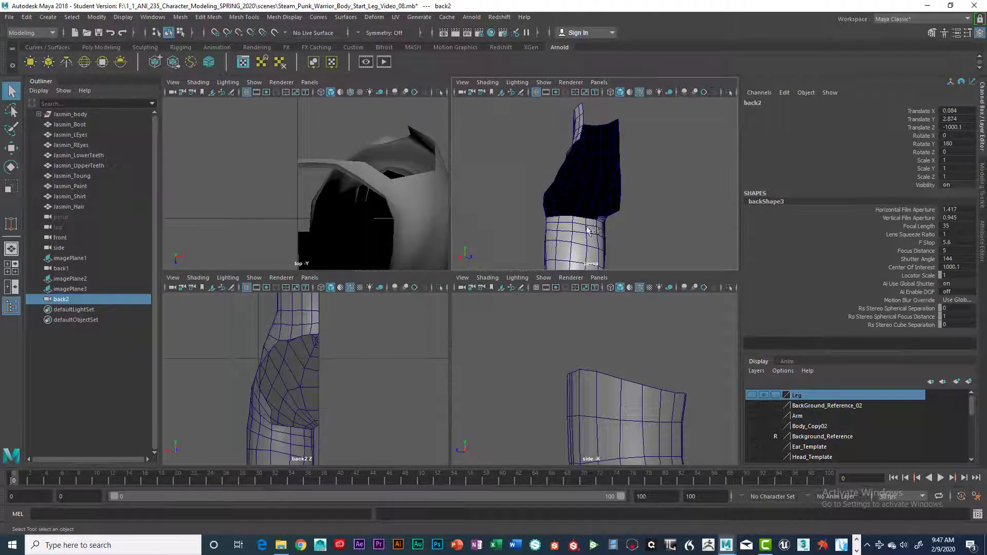
{"action": "key", "text": "space"}
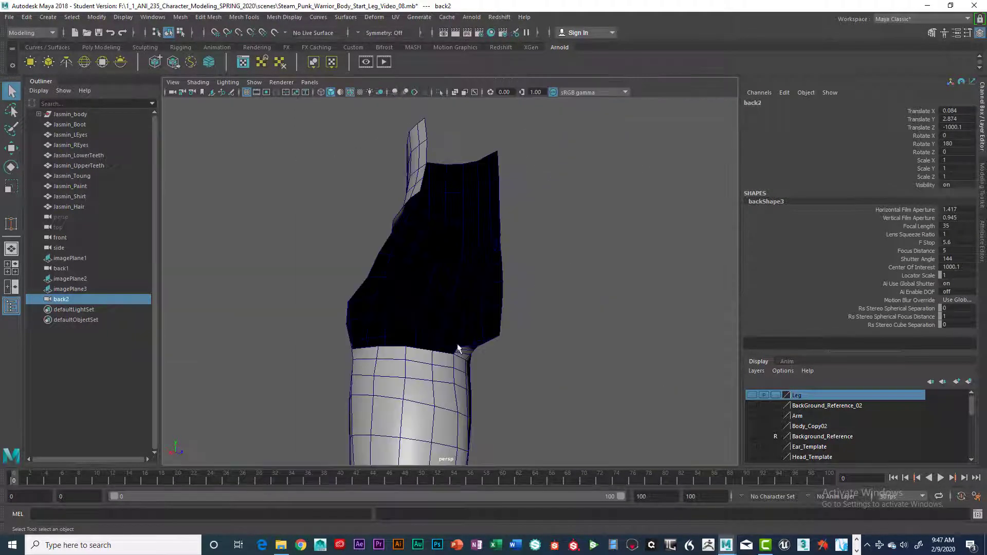
{"action": "key", "text": "space"}
{"action": "key", "text": "space"}
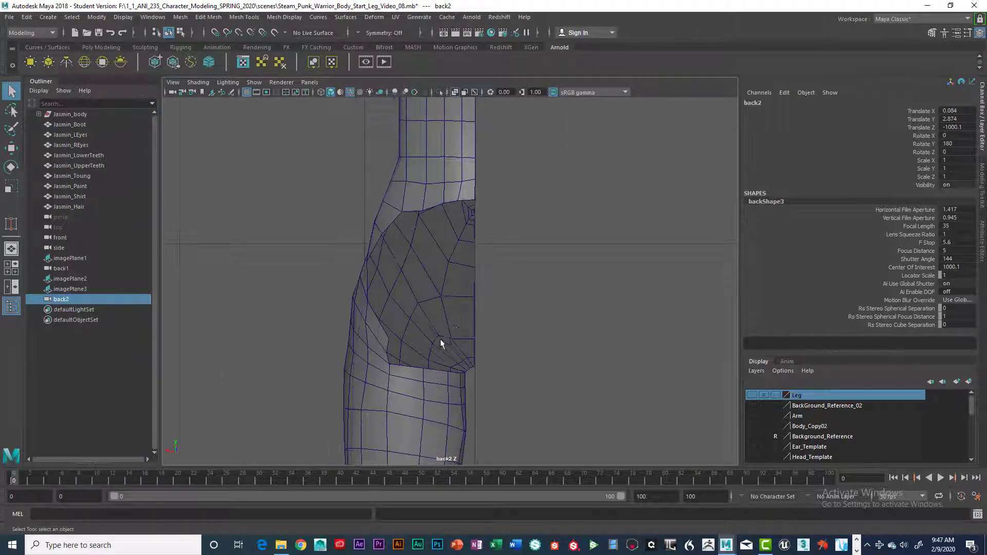
{"action": "key", "text": "space"}
{"action": "key", "text": "space"}
{"action": "left_click_drag", "start_coordinate": [540, 252], "coordinate": [534, 281], "text": "alt"}
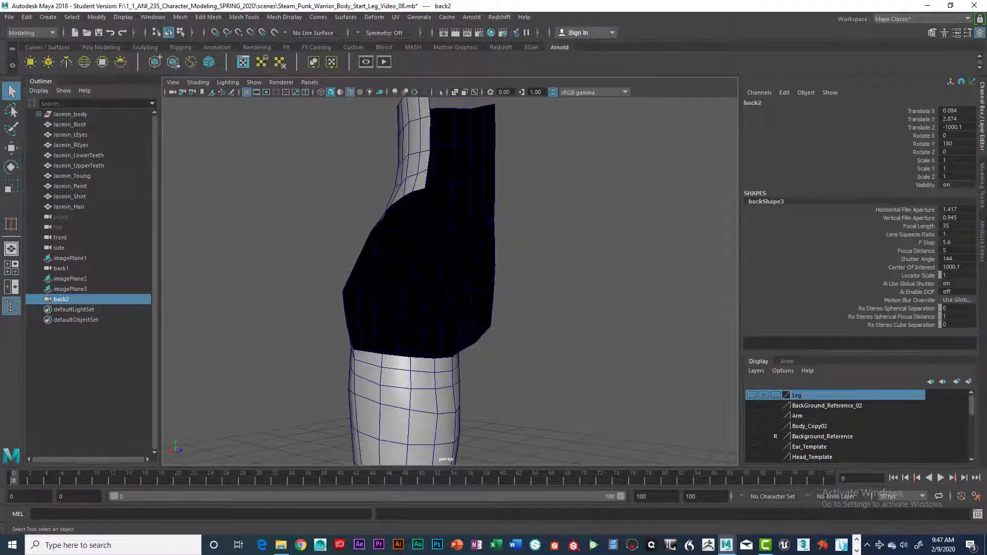
{"action": "left_click_drag", "start_coordinate": [986, 38], "coordinate": [581, 0]}
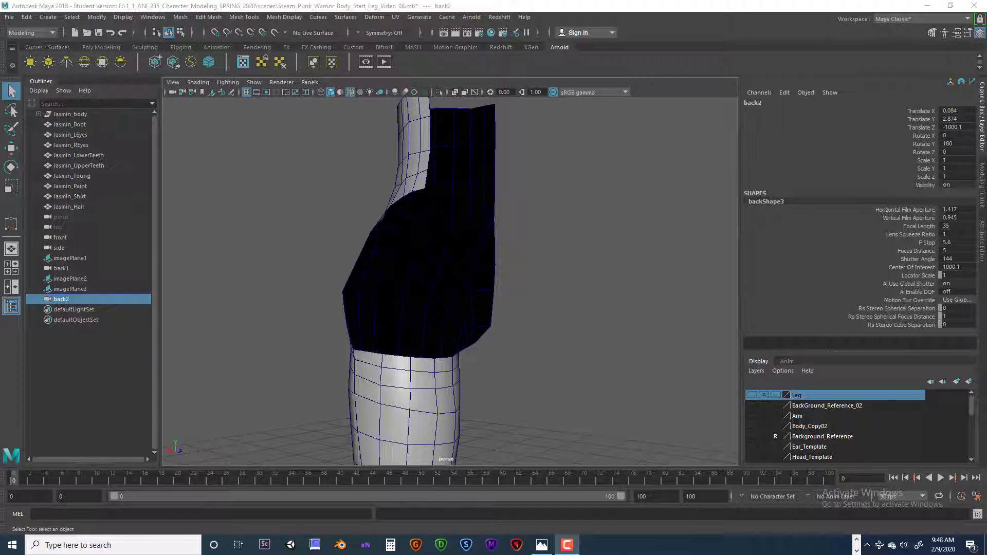
Step: Extrude the open border edges of the crotch strip and move them outward along the top of the back of the thigh
{"action": "left_click_drag", "start_coordinate": [560, 359], "coordinate": [540, 336], "text": "alt"}
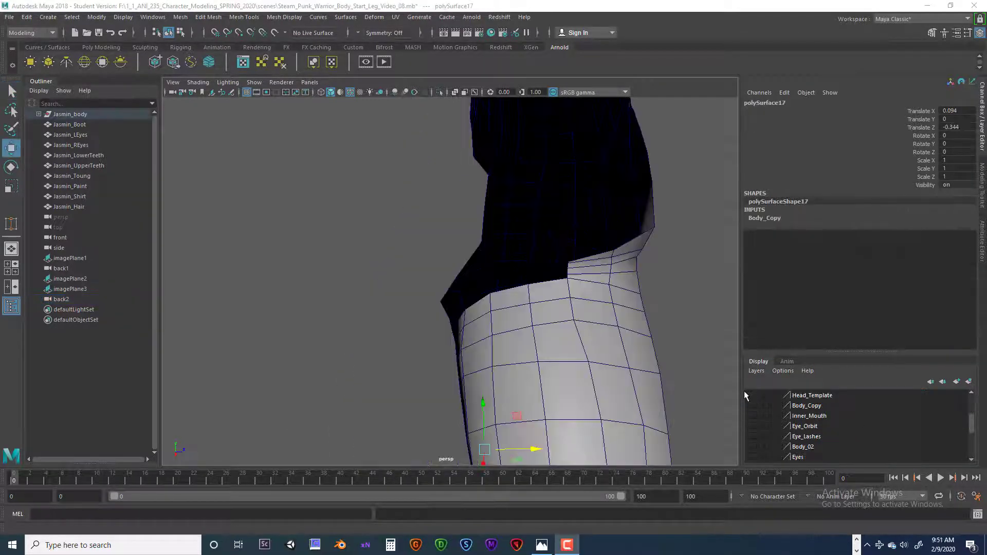
{"action": "left_click_drag", "start_coordinate": [693, 370], "coordinate": [621, 355], "text": "alt"}
{"action": "right_click", "coordinate": [587, 314]}
{"action": "right_click_drag", "start_coordinate": [586, 311], "coordinate": [586, 220]}
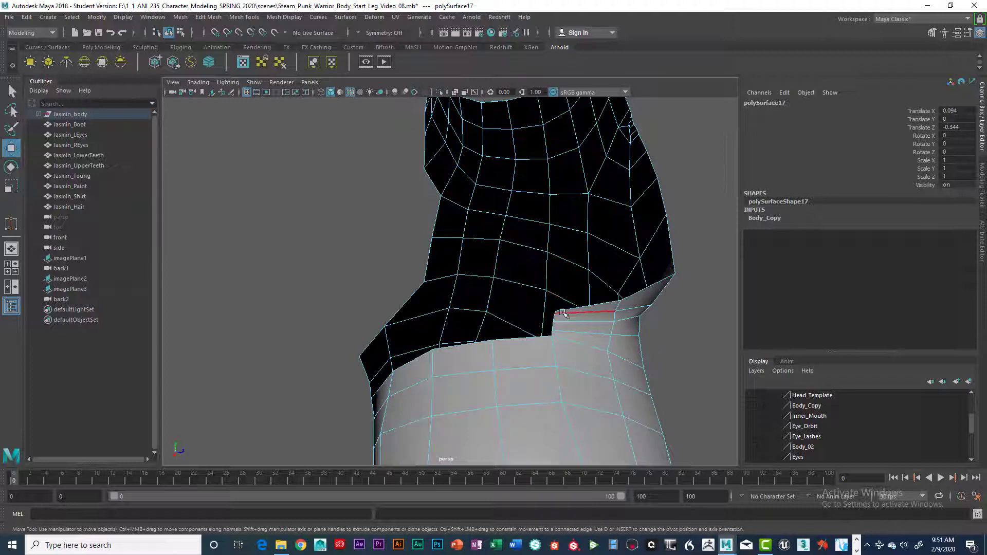
{"action": "scroll", "coordinate": [581, 307], "scroll_direction": "up", "scroll_amount": 2}
{"action": "scroll", "coordinate": [584, 307], "scroll_direction": "down", "scroll_amount": 2}
{"action": "left_click_drag", "start_coordinate": [585, 307], "coordinate": [591, 283], "text": "alt"}
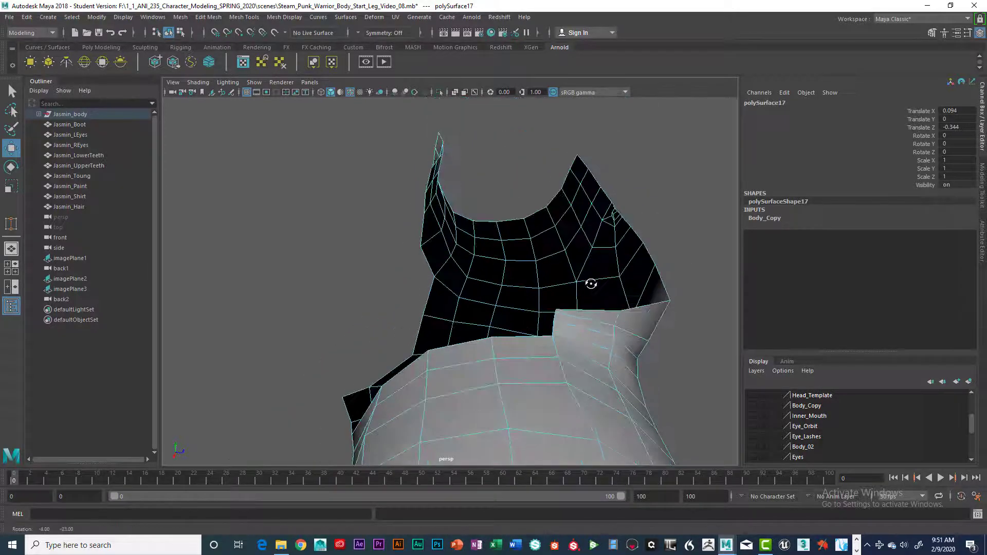
{"action": "scroll", "coordinate": [585, 307], "scroll_direction": "up", "scroll_amount": 2}
{"action": "middle_click_drag", "start_coordinate": [650, 332], "coordinate": [582, 315], "text": "alt"}
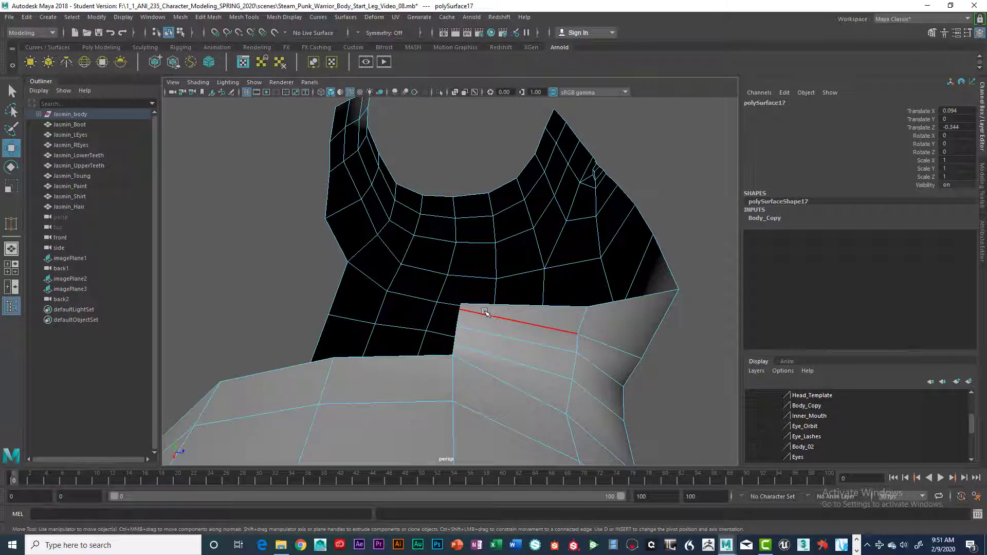
{"action": "key", "text": "q"}
{"action": "left_click", "coordinate": [465, 311]}
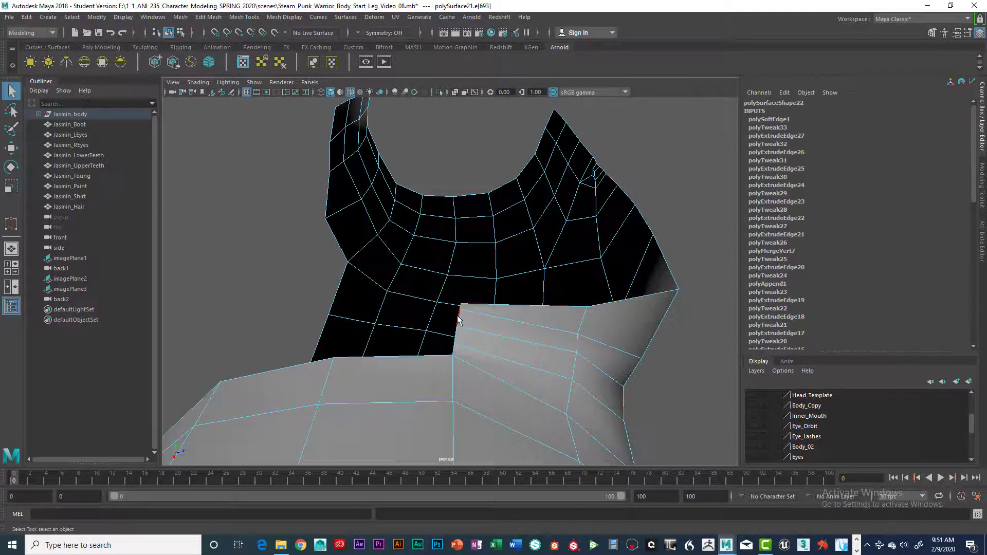
{"action": "left_click", "coordinate": [456, 342]}
{"action": "left_click_drag", "start_coordinate": [502, 348], "coordinate": [537, 371], "text": "alt"}
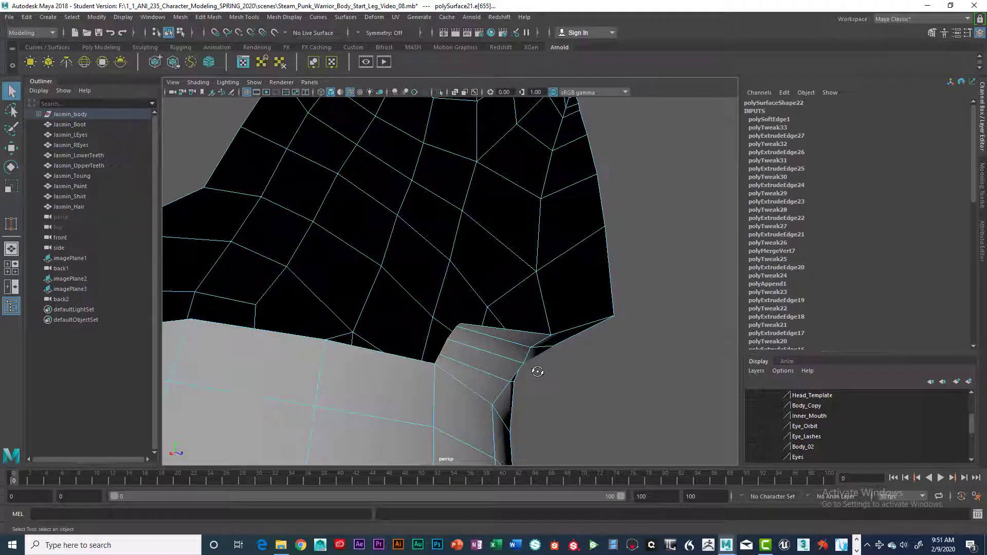
{"action": "key", "text": "ctrl+e"}
{"action": "key", "text": "w"}
{"action": "left_click_drag", "start_coordinate": [478, 355], "coordinate": [387, 334]}
{"action": "left_click_drag", "start_coordinate": [387, 333], "coordinate": [397, 331], "text": "alt"}
Step: Target Weld the lower corner vertex of the extruded strip to the neighbouring vertex on the thigh's top border
{"action": "right_click_drag", "start_coordinate": [413, 306], "coordinate": [361, 249]}
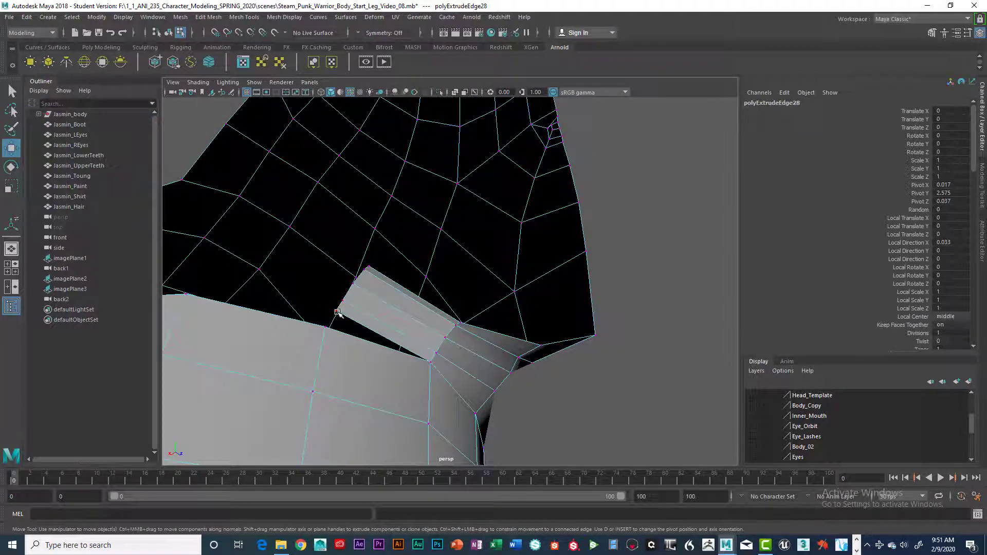
{"action": "left_click_drag", "start_coordinate": [388, 320], "coordinate": [391, 337], "text": "alt"}
{"action": "middle_click_drag", "start_coordinate": [392, 337], "coordinate": [417, 280], "text": "alt"}
{"action": "left_click_drag", "start_coordinate": [417, 280], "coordinate": [423, 313], "text": "alt"}
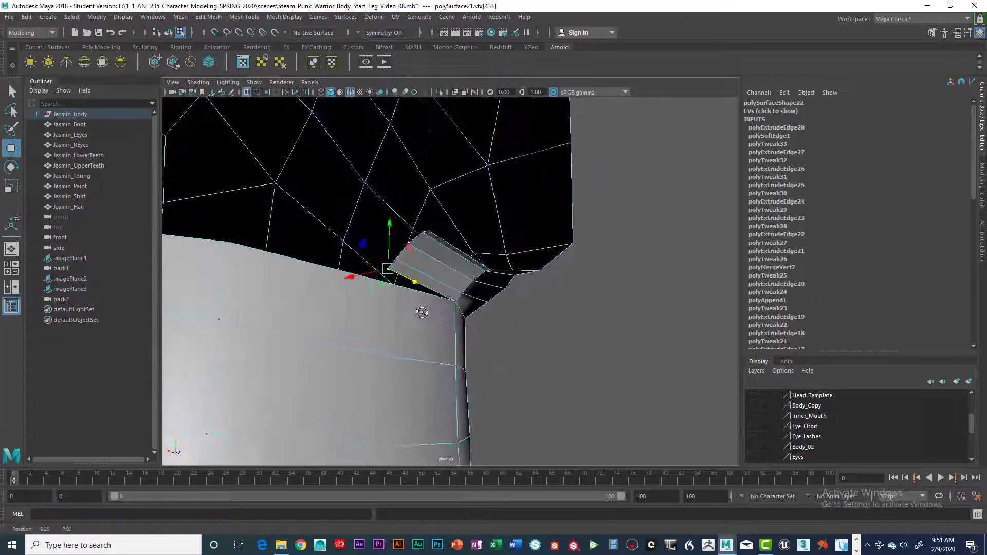
{"action": "right_click_drag", "start_coordinate": [446, 285], "coordinate": [431, 311]}
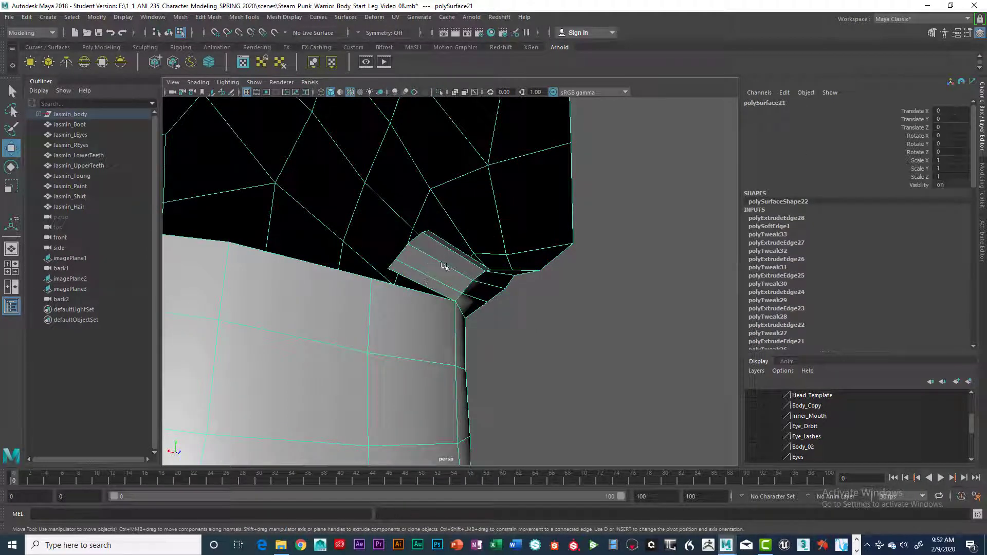
{"action": "right_click_drag", "start_coordinate": [445, 266], "coordinate": [436, 309]}
{"action": "right_click_drag", "start_coordinate": [445, 264], "coordinate": [433, 238], "text": "shift"}
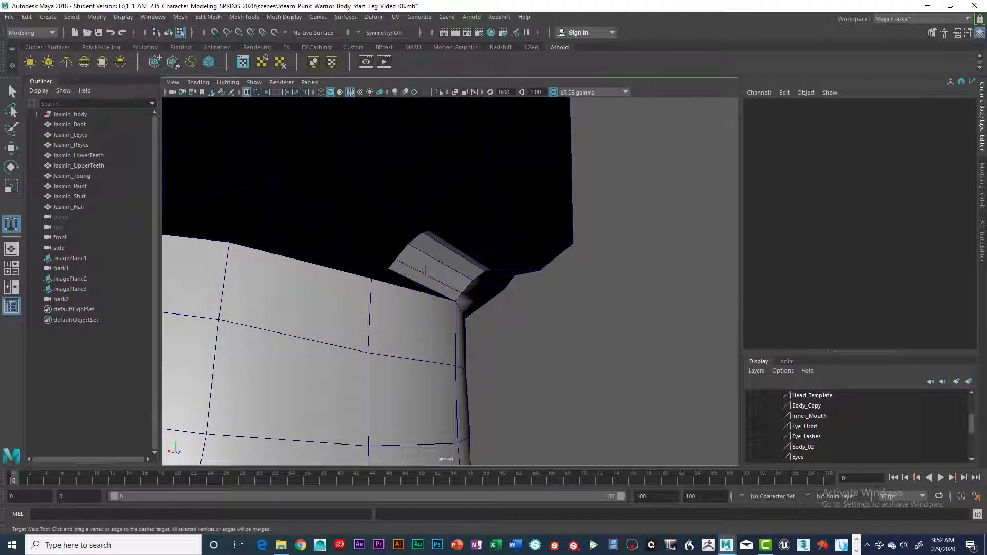
{"action": "mouse_move", "coordinate": [426, 267]}
{"action": "right_mouse_down", "text": "shift"}
{"action": "mouse_move", "coordinate": [429, 247]}
{"action": "mouse_move", "coordinate": [425, 268]}
{"action": "right_mouse_up", "text": "shift"}
{"action": "left_click", "coordinate": [388, 268]}
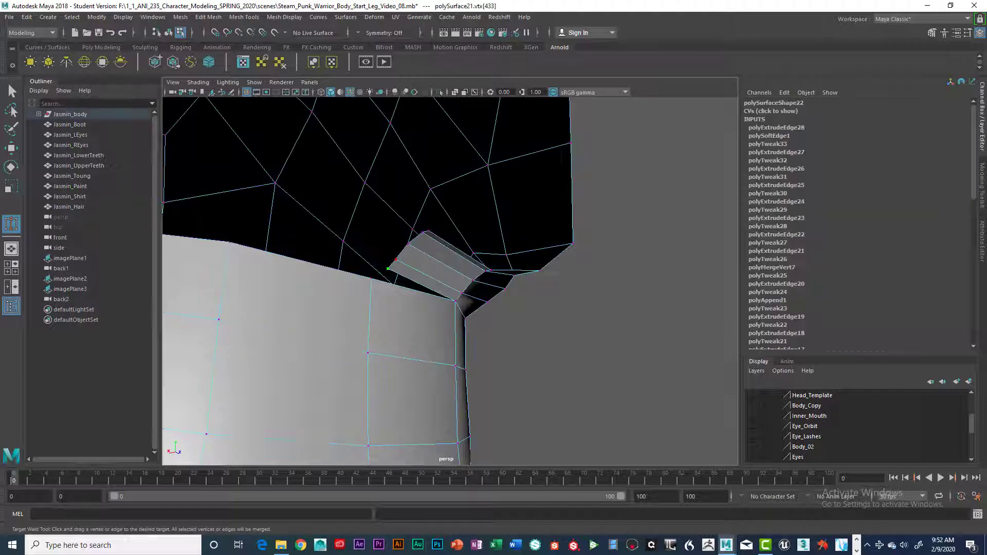
{"action": "scroll", "coordinate": [394, 269], "scroll_direction": "up", "scroll_amount": 3}
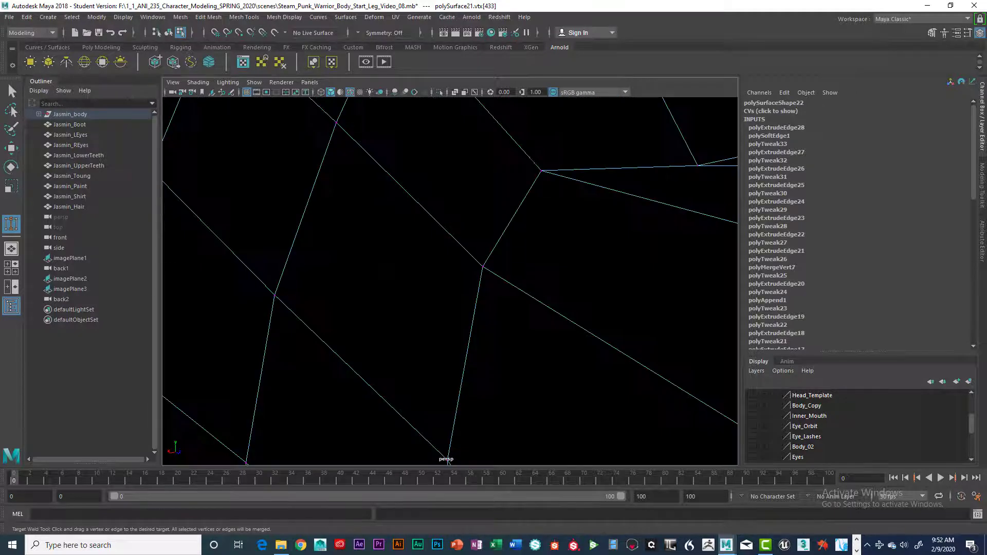
{"action": "scroll", "coordinate": [393, 269], "scroll_direction": "down", "scroll_amount": 4}
{"action": "scroll", "coordinate": [387, 268], "scroll_direction": "up", "scroll_amount": 2}
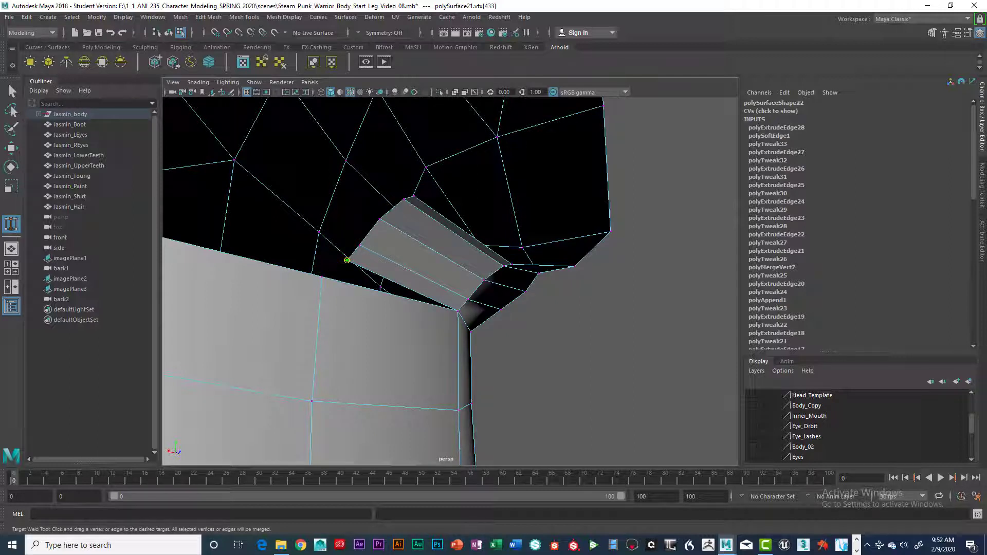
{"action": "left_click_drag", "start_coordinate": [347, 260], "coordinate": [321, 277]}
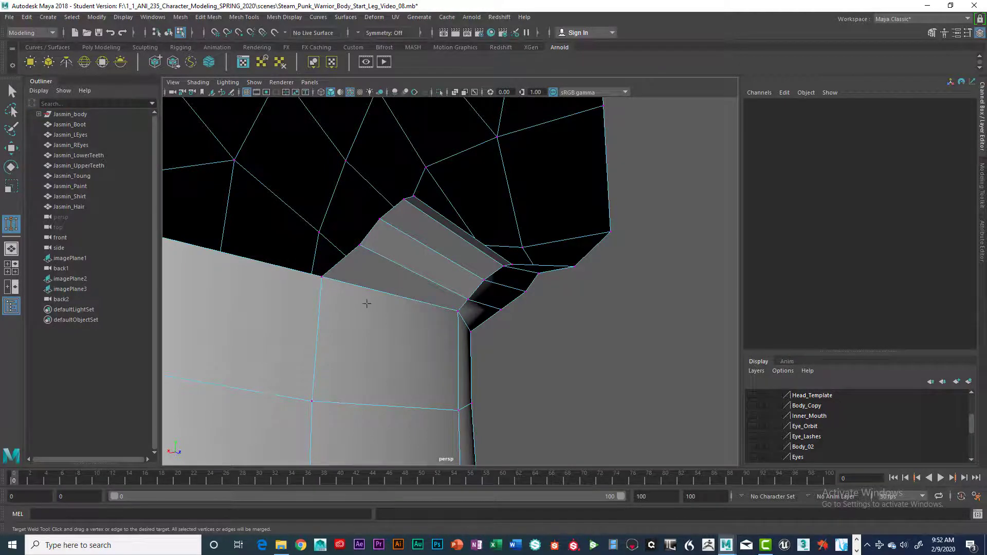
Step: Extrude the open end edges of the short strip above the thigh and move them backward and slightly up to about Y 2.609, Z -0.118
{"action": "mouse_move", "coordinate": [367, 303]}
{"action": "left_mouse_down", "text": "alt"}
{"action": "mouse_move", "coordinate": [323, 305]}
{"action": "mouse_move", "coordinate": [401, 288]}
{"action": "mouse_move", "coordinate": [363, 311]}
{"action": "mouse_move", "coordinate": [381, 304]}
{"action": "left_mouse_up", "text": "alt"}
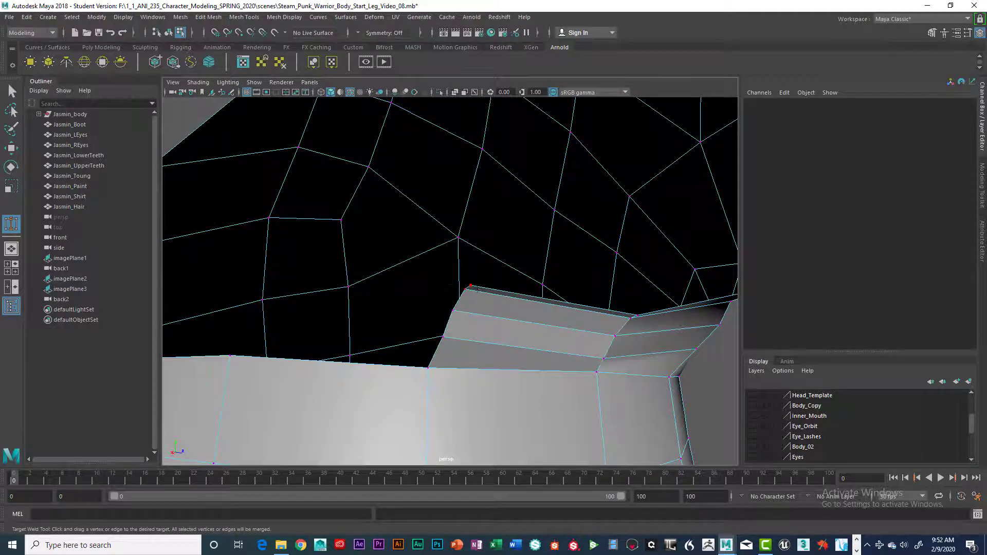
{"action": "left_click_drag", "start_coordinate": [450, 335], "coordinate": [480, 275], "text": "alt"}
{"action": "right_click", "coordinate": [487, 241]}
{"action": "right_click_drag", "start_coordinate": [488, 246], "coordinate": [486, 214]}
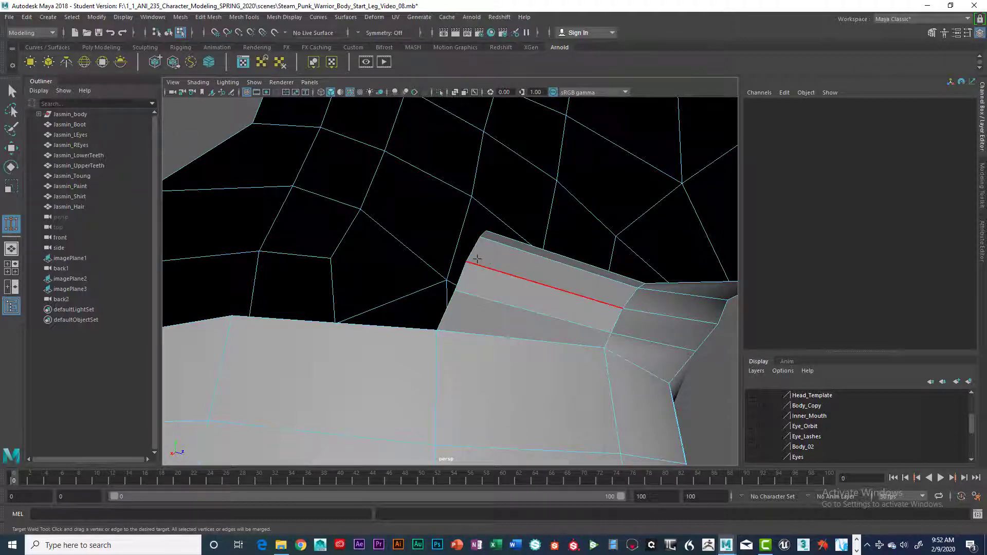
{"action": "key", "text": "q"}
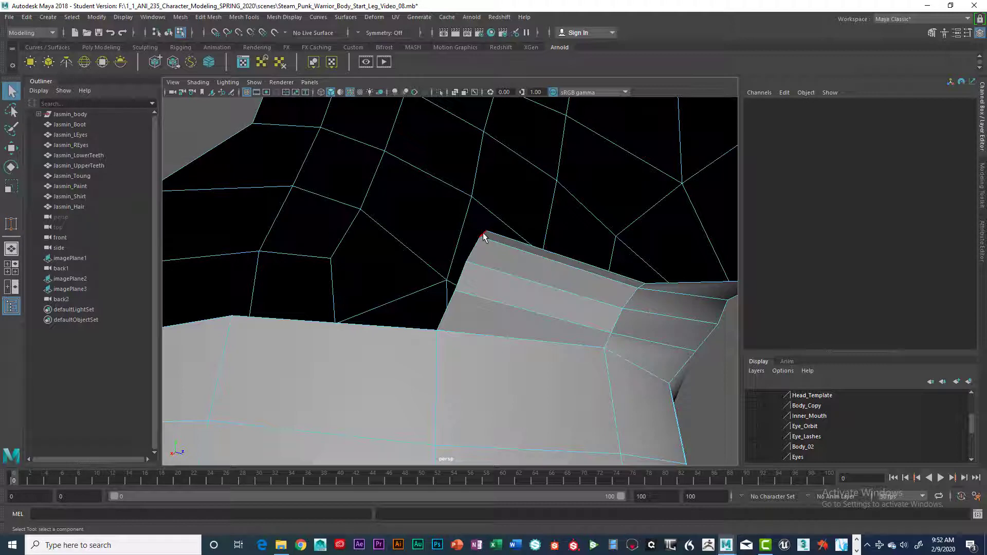
{"action": "left_click", "coordinate": [483, 232]}
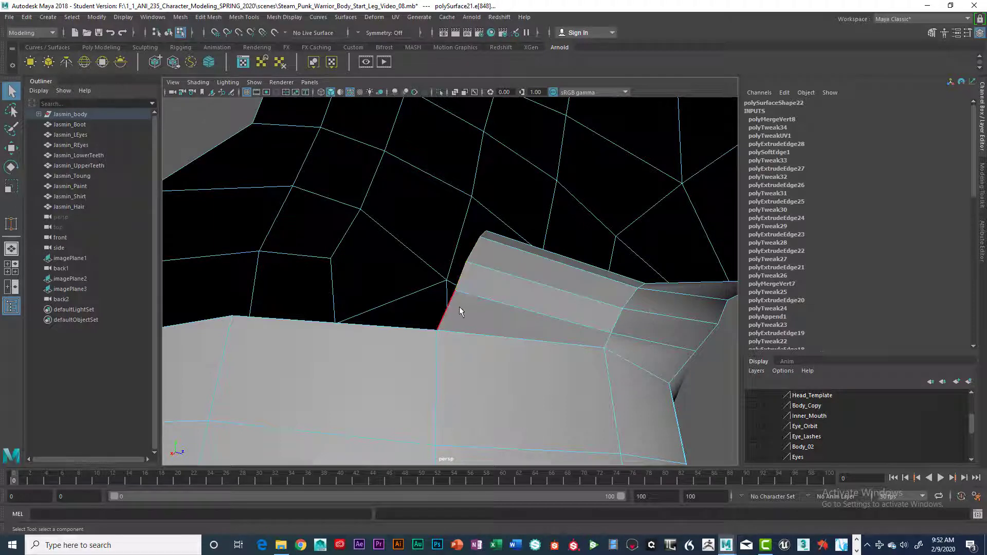
{"action": "left_click_drag", "start_coordinate": [496, 295], "coordinate": [517, 294], "text": "alt"}
{"action": "left_click_drag", "start_coordinate": [518, 296], "coordinate": [486, 294], "text": "alt"}
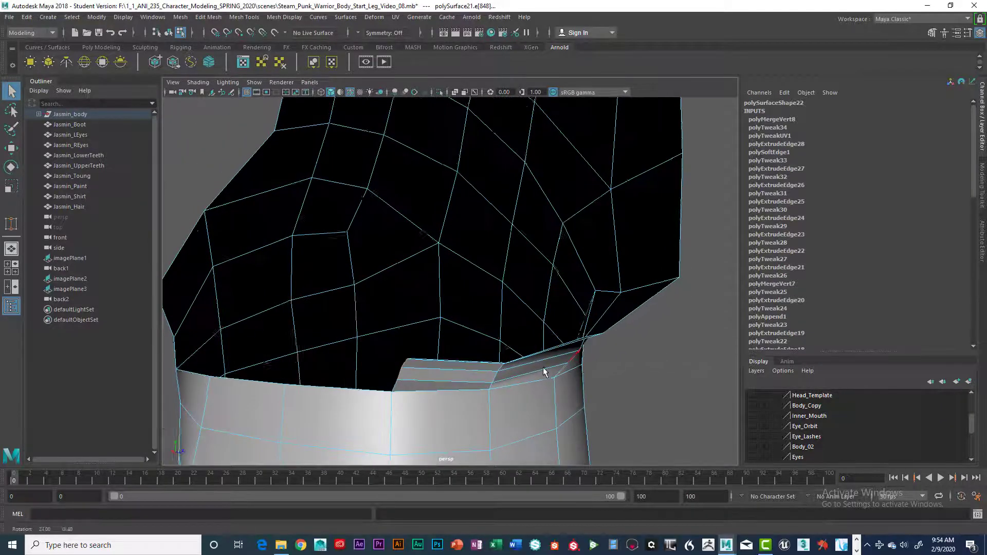
{"action": "left_click_drag", "start_coordinate": [543, 367], "coordinate": [511, 408], "text": "alt"}
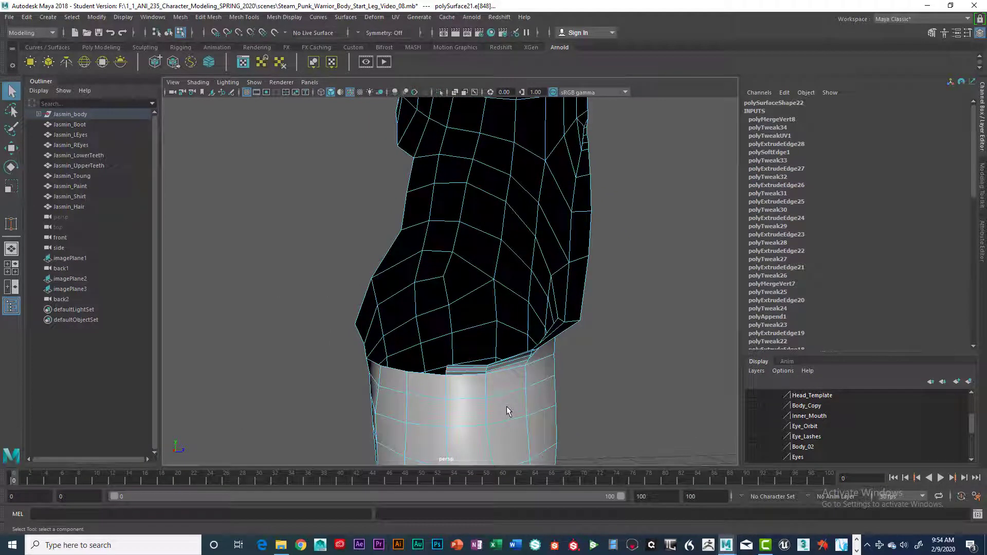
{"action": "key", "text": "ctrl+e"}
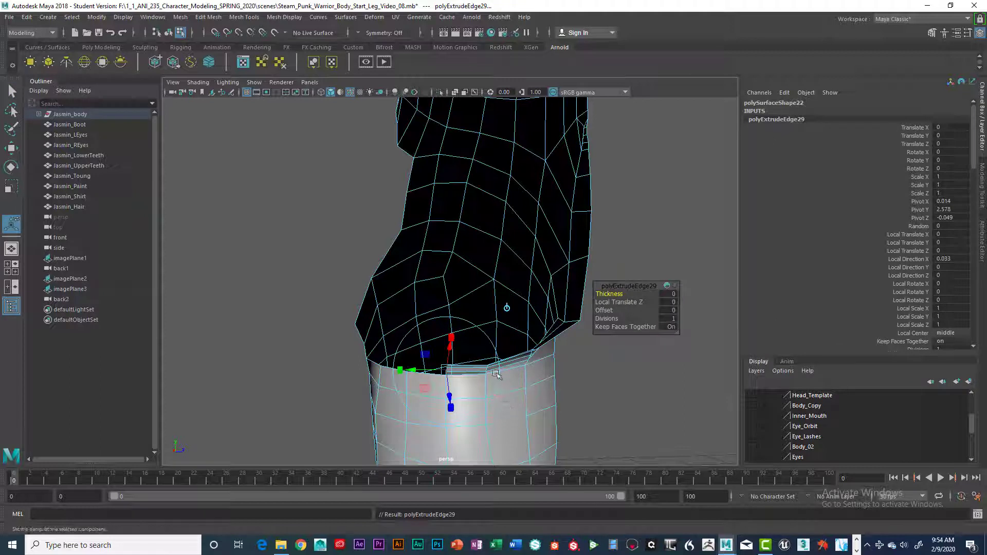
{"action": "key", "text": "w"}
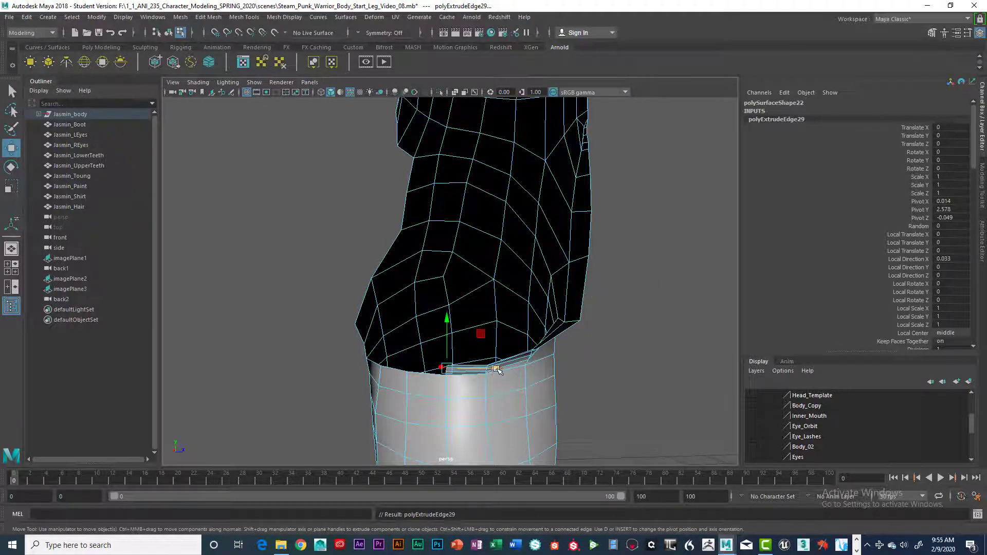
{"action": "left_click_drag", "start_coordinate": [472, 370], "coordinate": [471, 369]}
{"action": "left_click_drag", "start_coordinate": [420, 329], "coordinate": [420, 309]}
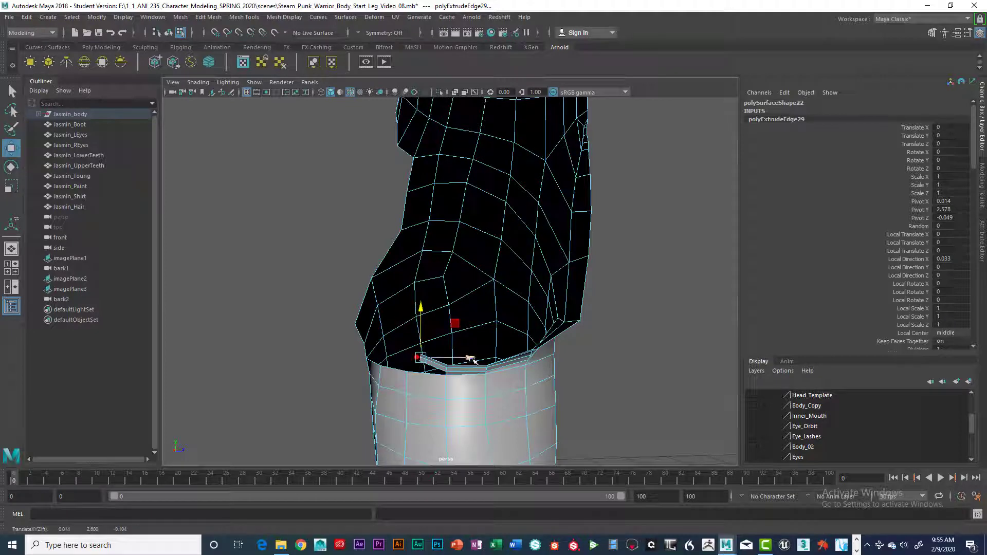
{"action": "left_click_drag", "start_coordinate": [470, 358], "coordinate": [464, 358]}
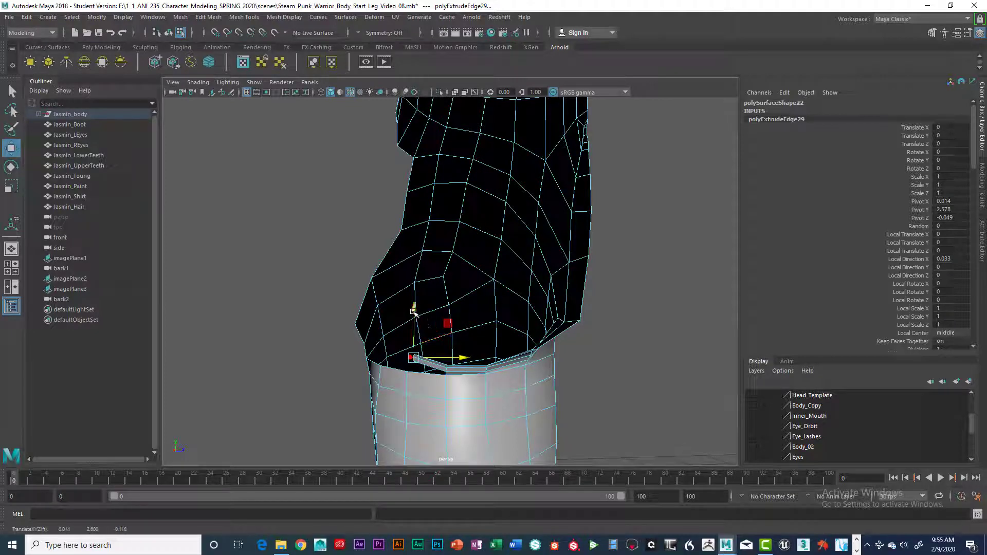
Step: Extrude the strip's end edges again and raise them to about Y 2.687 to turn the strip upward
{"action": "mouse_move", "coordinate": [459, 329]}
{"action": "left_mouse_down", "text": "alt"}
{"action": "mouse_move", "coordinate": [498, 315]}
{"action": "mouse_move", "coordinate": [568, 315]}
{"action": "mouse_move", "coordinate": [478, 331]}
{"action": "left_mouse_up", "text": "alt"}
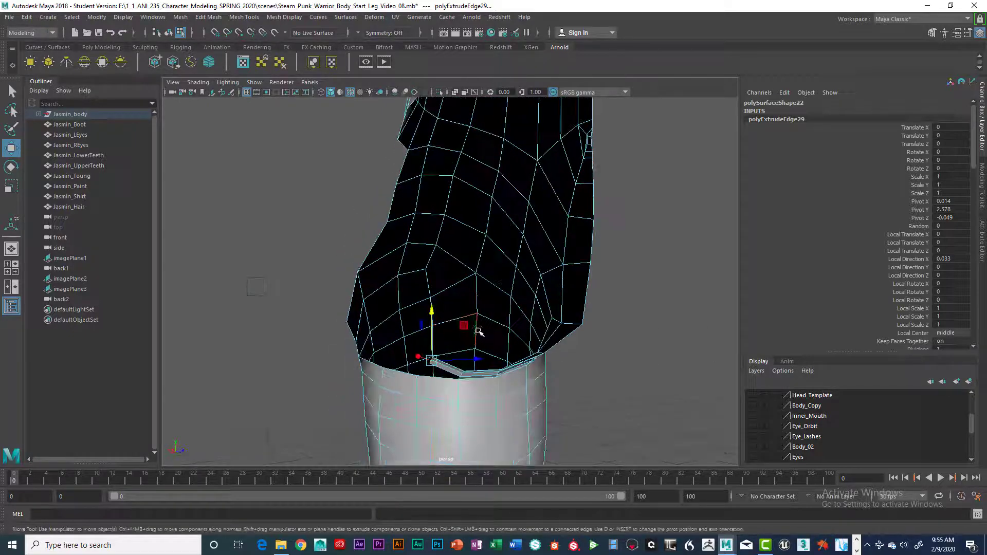
{"action": "key", "text": "ctrl+e"}
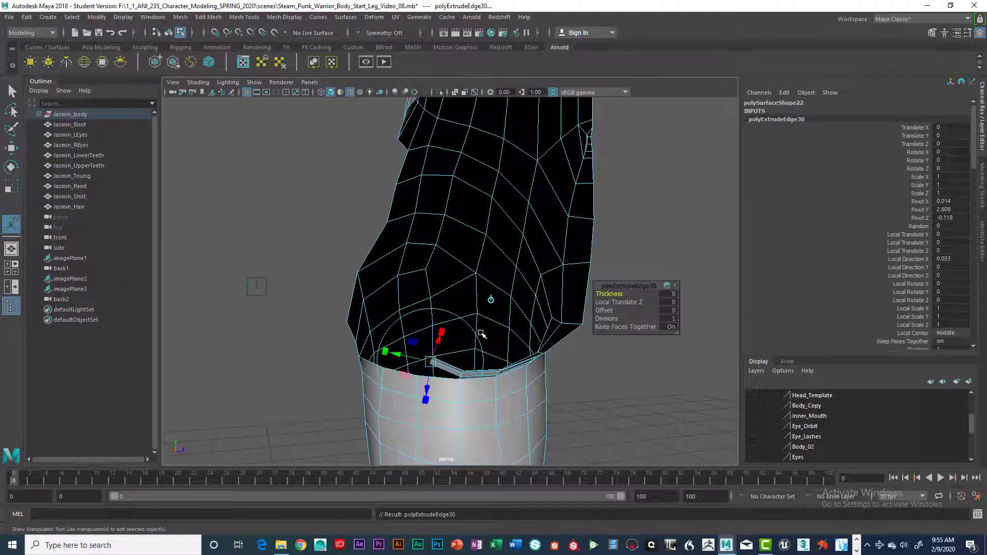
{"action": "key", "text": "w"}
{"action": "left_click_drag", "start_coordinate": [431, 310], "coordinate": [430, 281]}
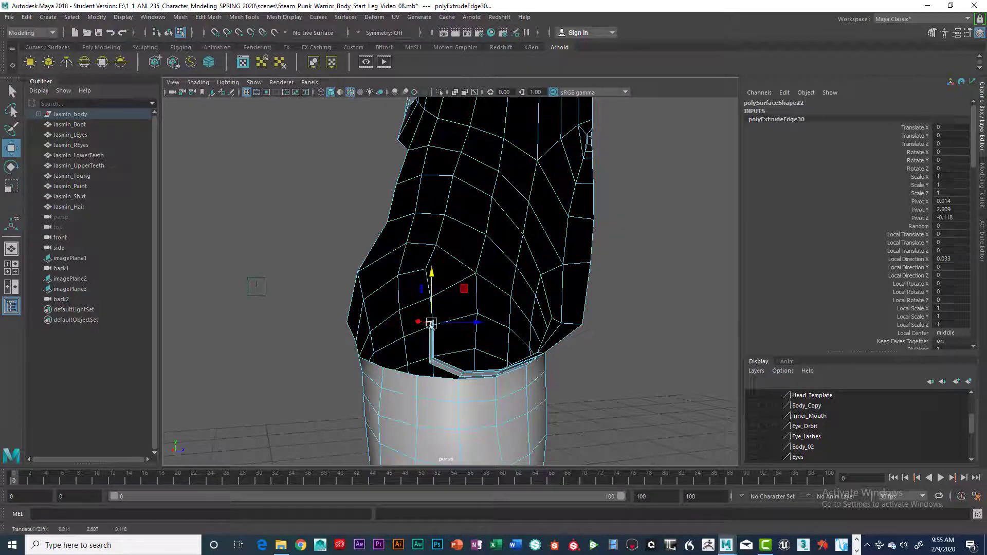
{"action": "left_click_drag", "start_coordinate": [419, 321], "coordinate": [545, 342], "text": "alt"}
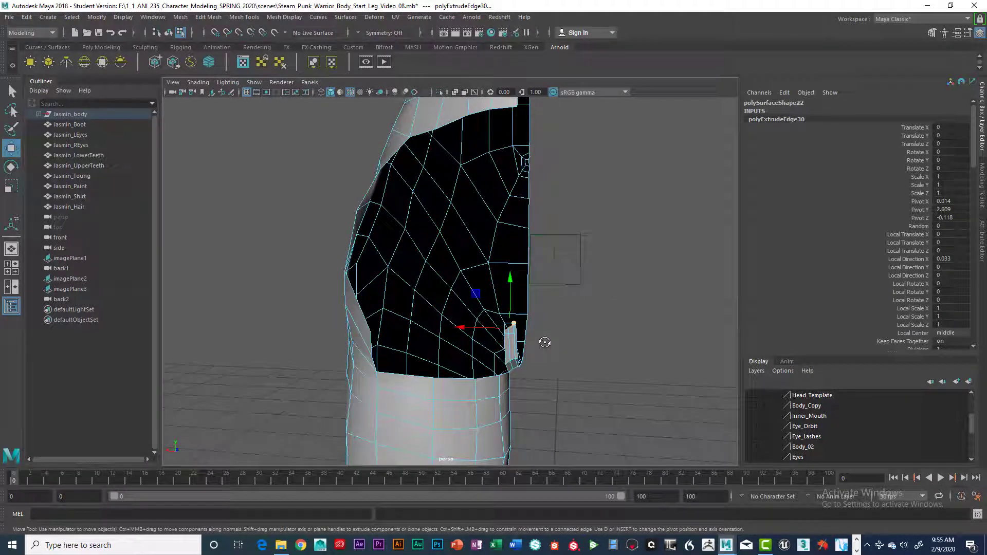
Step: Extrude the strip's top edges three more times, raising each new segment up the back of the hip to about Y 2.9
{"action": "key", "text": "ctrl+e"}
{"action": "key", "text": "w"}
{"action": "left_click_drag", "start_coordinate": [509, 289], "coordinate": [545, 342]}
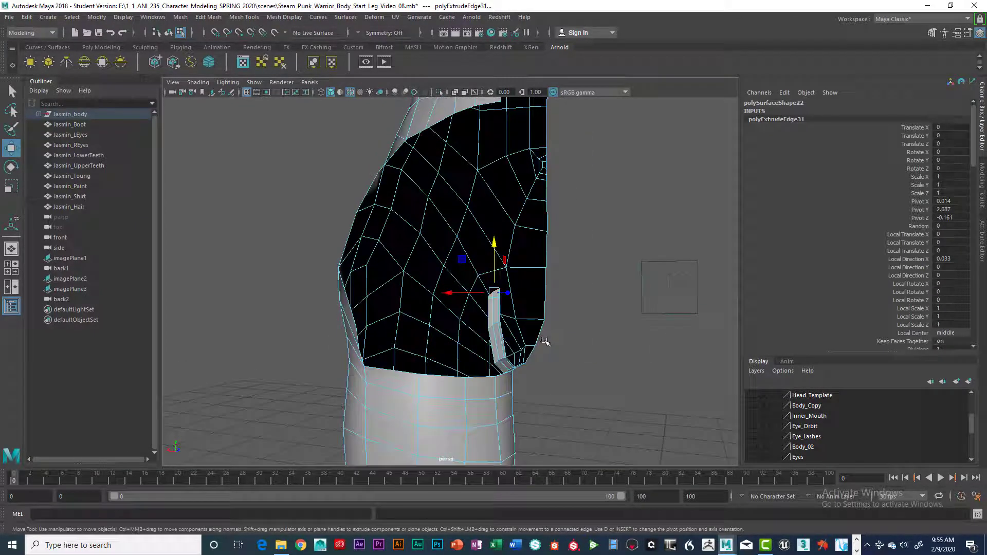
{"action": "key", "text": "ctrl+e"}
{"action": "key", "text": "w"}
{"action": "left_click_drag", "start_coordinate": [494, 253], "coordinate": [516, 232]}
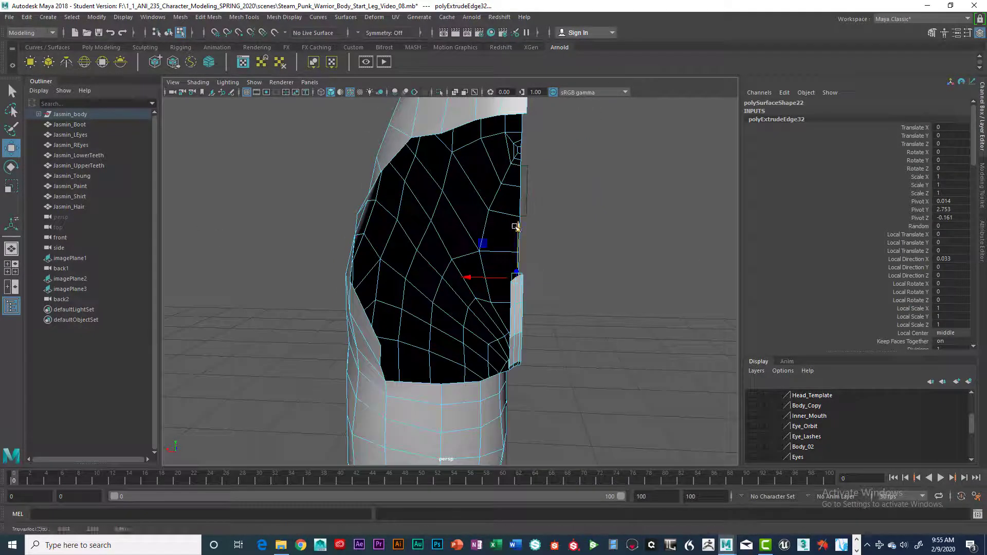
{"action": "left_click_drag", "start_coordinate": [521, 268], "coordinate": [480, 278], "text": "alt"}
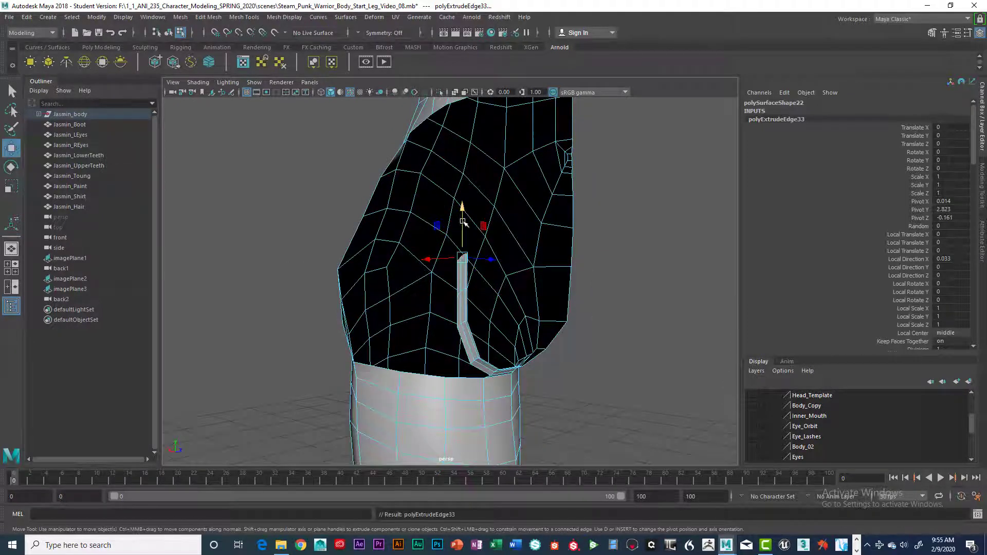
{"action": "left_click_drag", "start_coordinate": [464, 226], "coordinate": [472, 173], "text": "shift"}
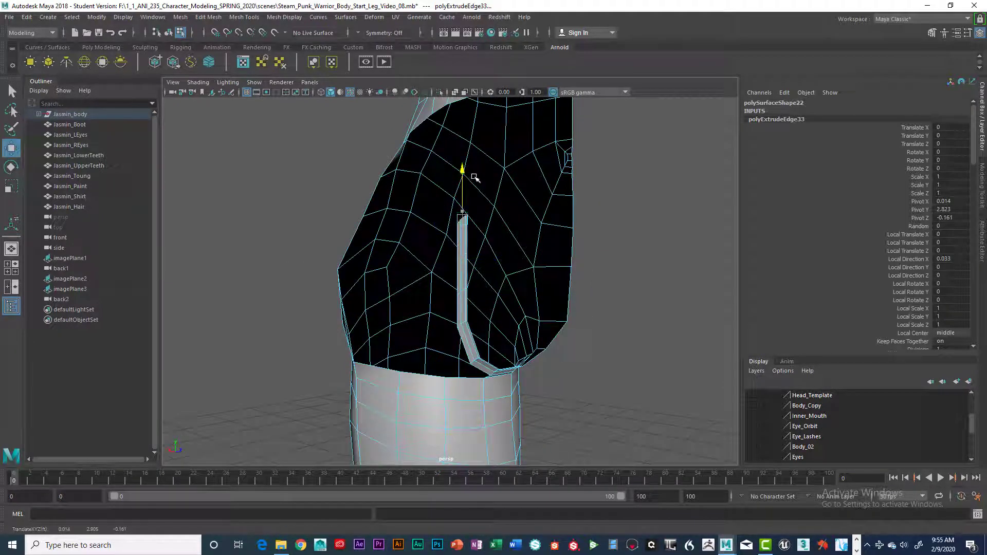
Step: Continue the vertical strip with four more upward edge extrusions until it reaches the lower border of the back, at about Y 3.141
{"action": "key", "text": "ctrl+e"}
{"action": "key", "text": "w"}
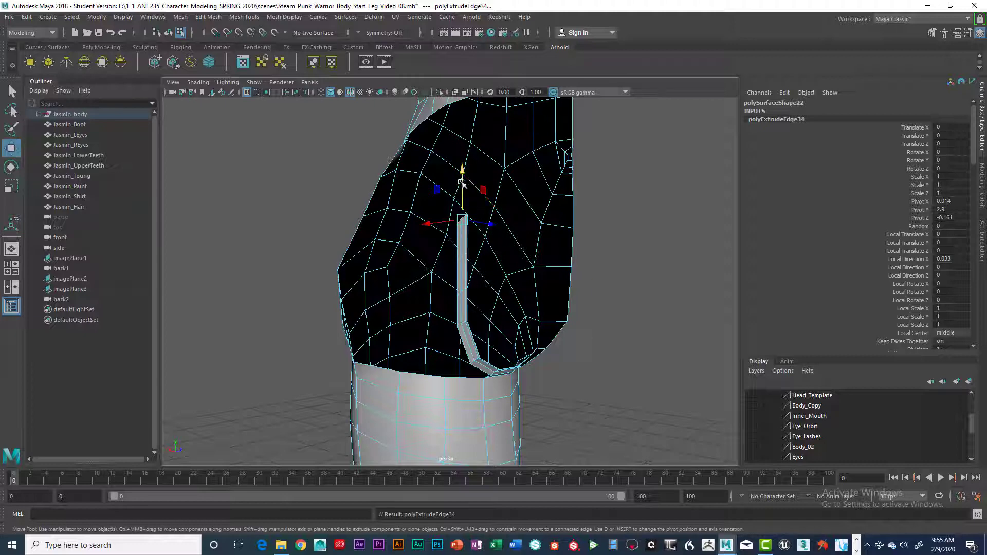
{"action": "left_click_drag", "start_coordinate": [465, 198], "coordinate": [518, 253]}
{"action": "key", "text": "ctrl+e"}
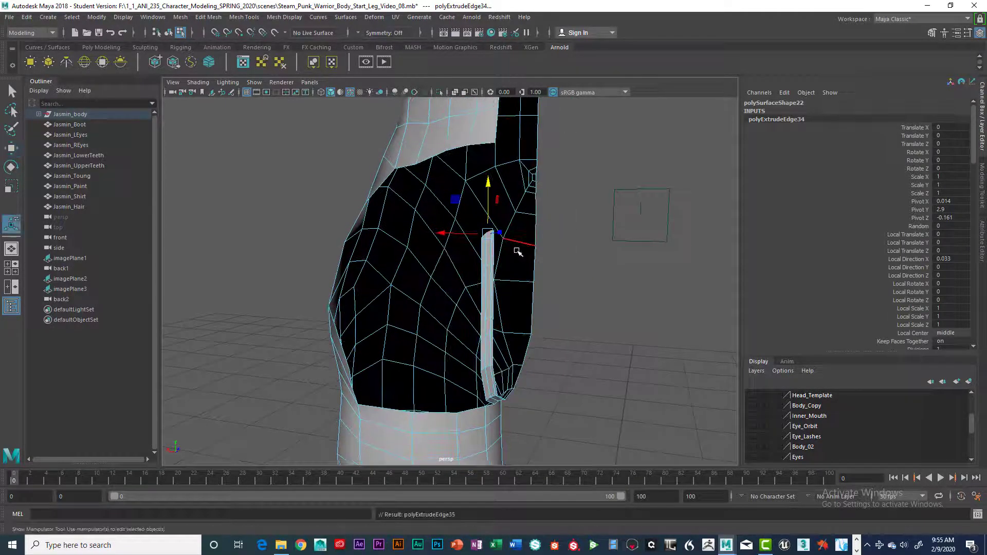
{"action": "key", "text": "w"}
{"action": "left_click_drag", "start_coordinate": [488, 185], "coordinate": [495, 124]}
{"action": "key", "text": "ctrl+e"}
{"action": "key", "text": "w"}
{"action": "key", "text": "ctrl+e"}
{"action": "key", "text": "w"}
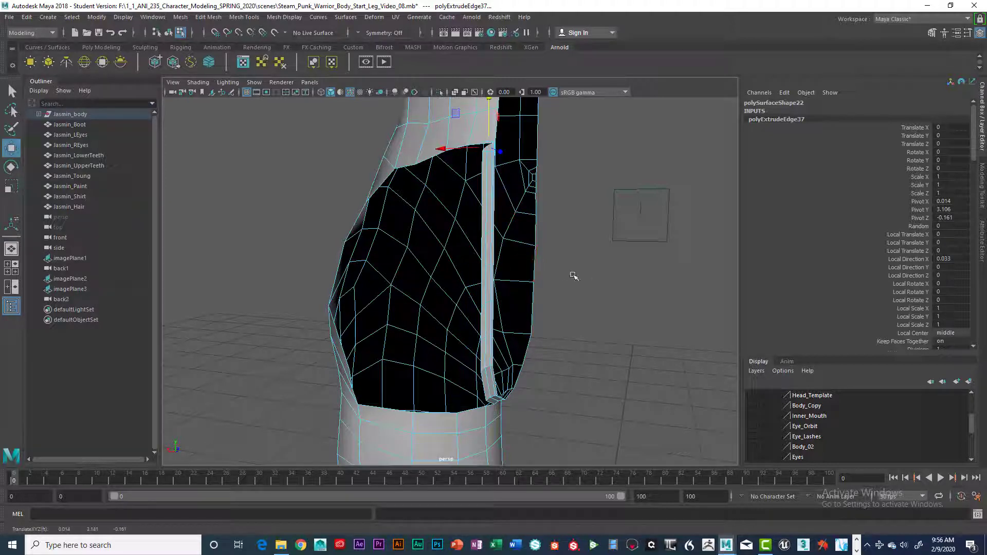
Step: Examine how the vertices at the top of the vertical strip line up with the lower border of the back
{"action": "left_click_drag", "start_coordinate": [435, 299], "coordinate": [480, 278], "text": "alt"}
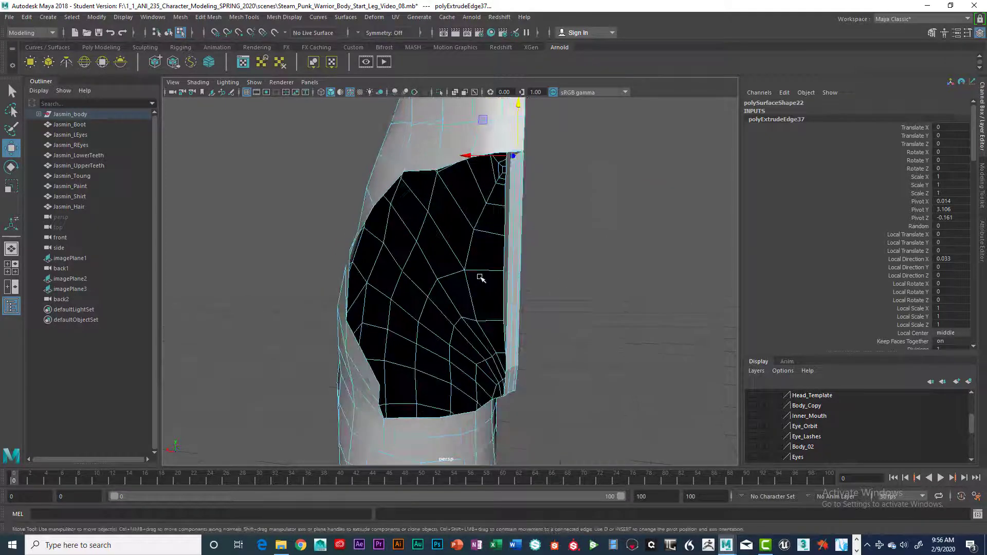
{"action": "middle_click_drag", "start_coordinate": [480, 278], "coordinate": [467, 344], "text": "alt"}
{"action": "scroll", "coordinate": [467, 334], "scroll_direction": "up", "scroll_amount": 2}
{"action": "mouse_move", "coordinate": [467, 344]}
{"action": "left_mouse_down", "text": "alt"}
{"action": "mouse_move", "coordinate": [458, 353]}
{"action": "mouse_move", "coordinate": [467, 342]}
{"action": "left_mouse_up", "text": "alt"}
{"action": "scroll", "coordinate": [467, 341], "scroll_direction": "up", "scroll_amount": 5}
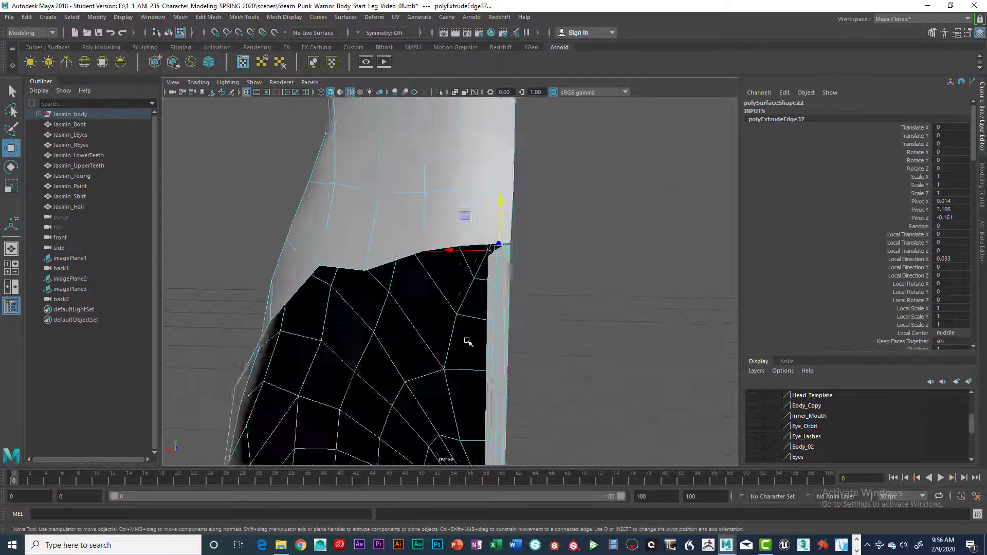
{"action": "middle_click_drag", "start_coordinate": [468, 341], "coordinate": [463, 333], "text": "alt"}
{"action": "scroll", "coordinate": [463, 333], "scroll_direction": "down", "scroll_amount": 5}
{"action": "left_click_drag", "start_coordinate": [463, 333], "coordinate": [506, 257], "text": "alt"}
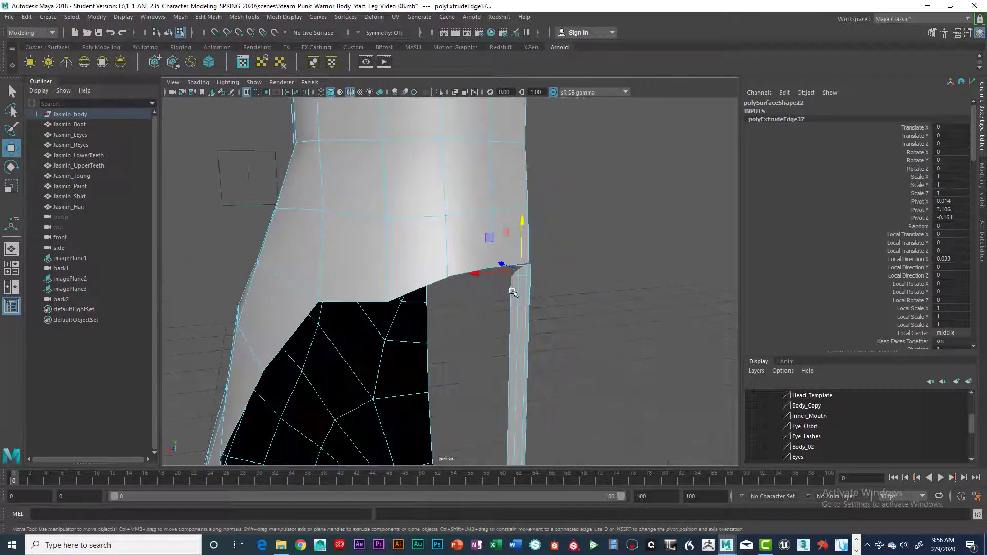
{"action": "right_click_drag", "start_coordinate": [512, 249], "coordinate": [466, 249]}
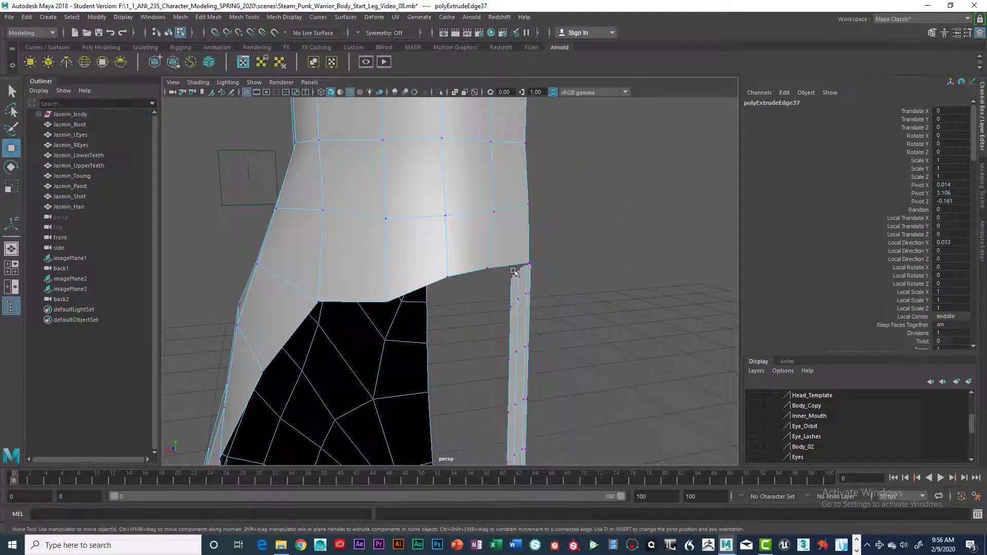
{"action": "left_click_drag", "start_coordinate": [509, 270], "coordinate": [470, 247], "text": "alt"}
{"action": "scroll", "coordinate": [509, 286], "scroll_direction": "up", "scroll_amount": 3}
{"action": "scroll", "coordinate": [449, 230], "scroll_direction": "down", "scroll_amount": 5}
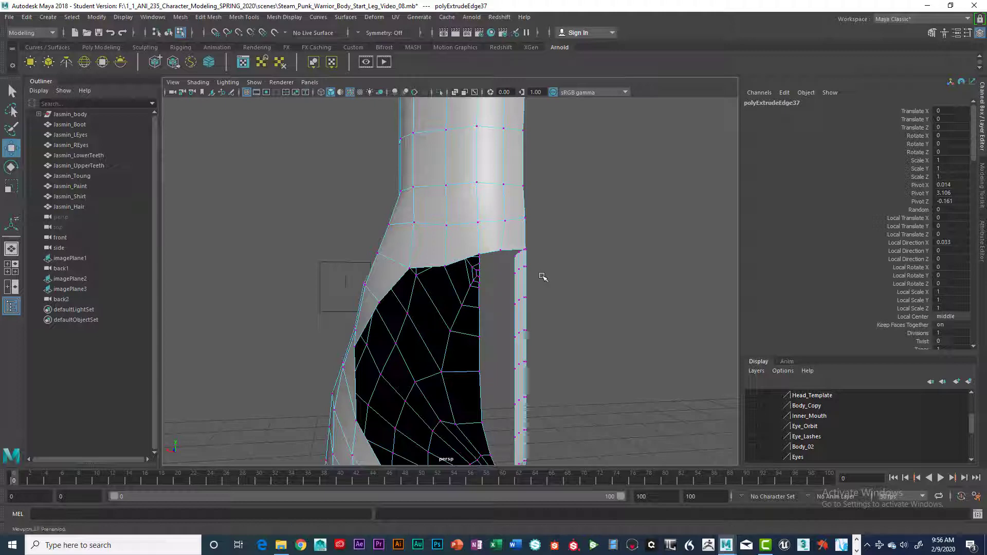
{"action": "scroll", "coordinate": [534, 272], "scroll_direction": "up", "scroll_amount": 4}
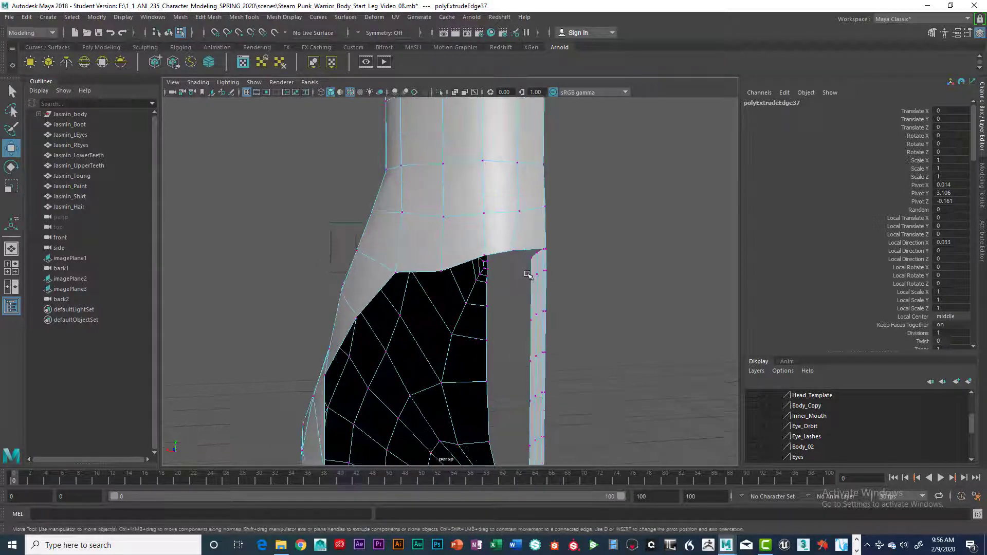
Step: Target Weld the outer and the next top vertices of the vertical strip to two vertices on the back's lower border
{"action": "right_click_drag", "start_coordinate": [556, 250], "coordinate": [552, 311]}
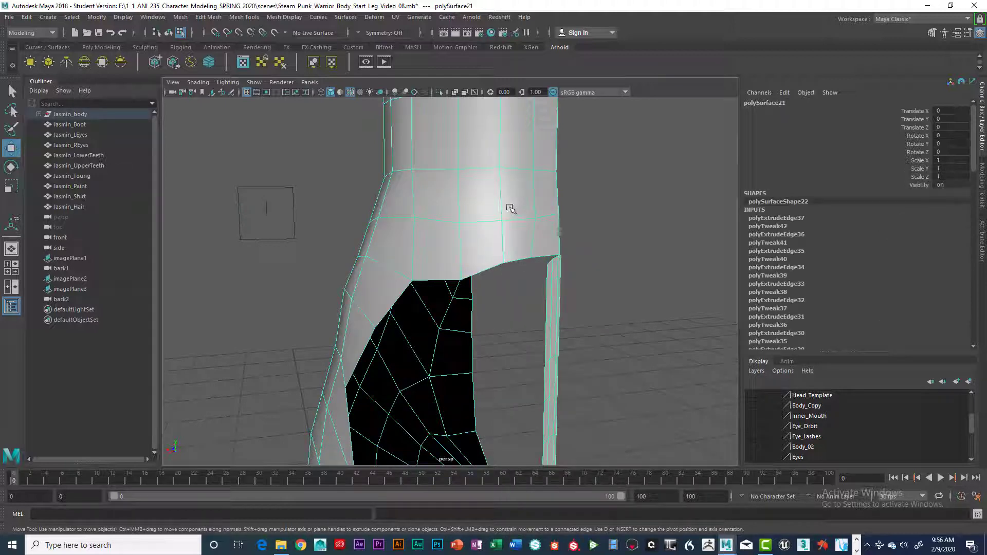
{"action": "right_click_drag", "start_coordinate": [508, 206], "coordinate": [506, 177], "text": "shift"}
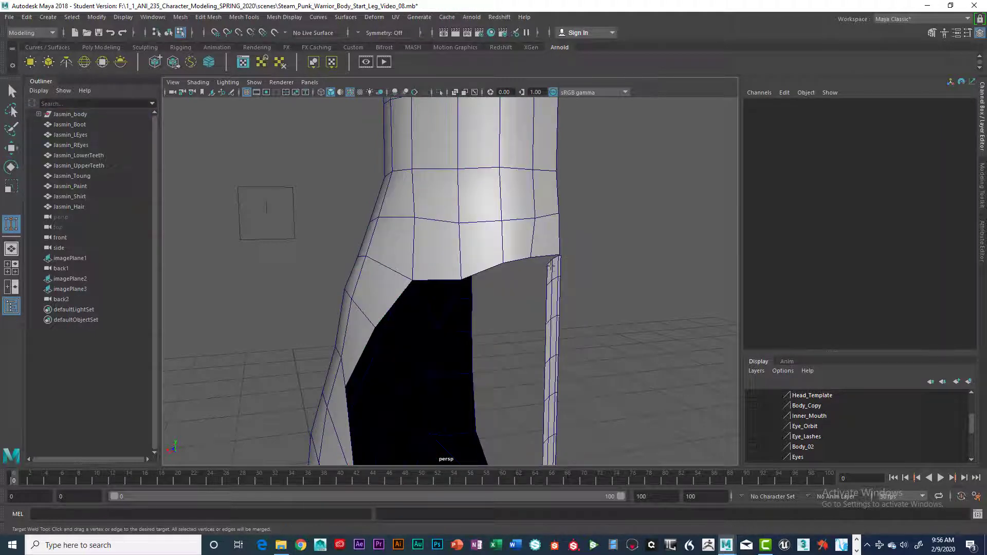
{"action": "left_click", "coordinate": [548, 265]}
{"action": "scroll", "coordinate": [569, 271], "scroll_direction": "up", "scroll_amount": 3}
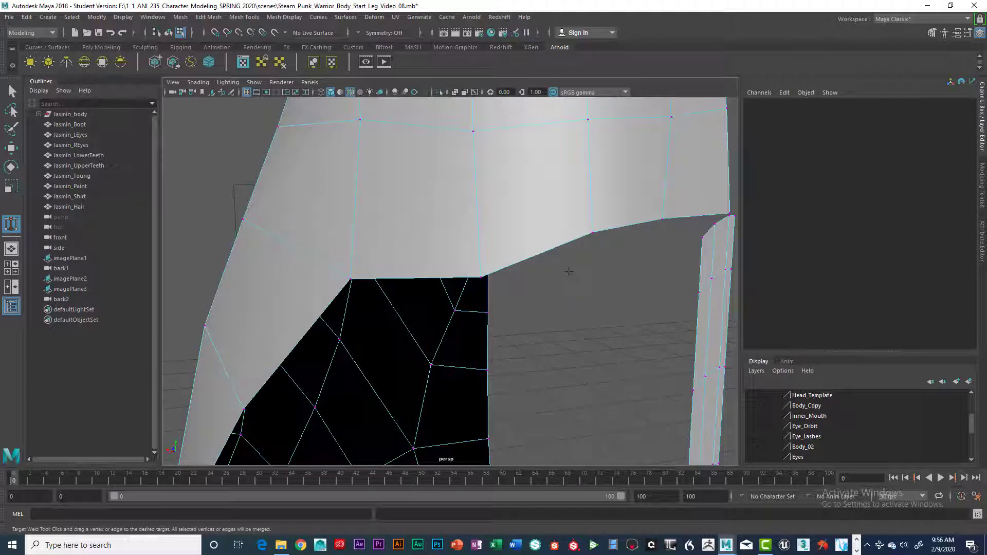
{"action": "scroll", "coordinate": [569, 271], "scroll_direction": "down", "scroll_amount": 2}
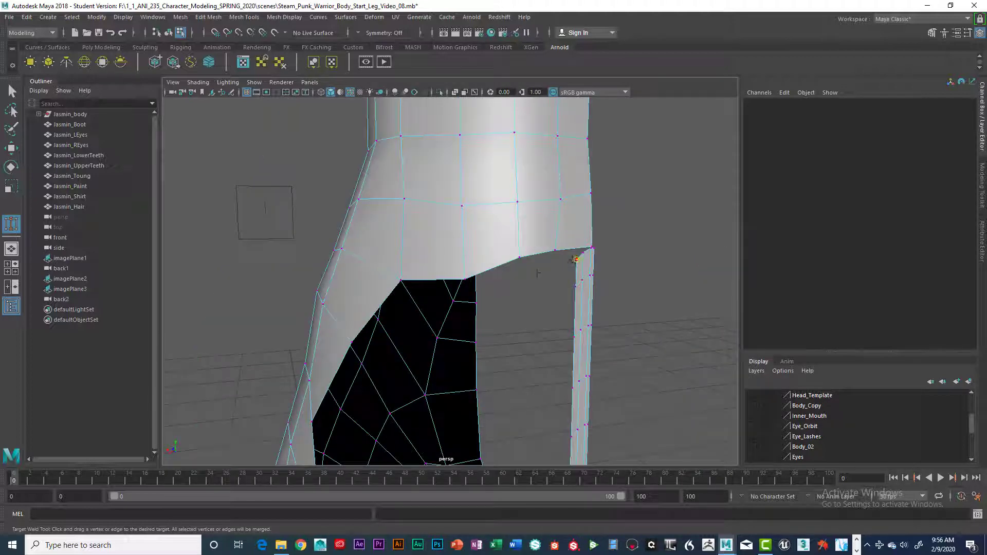
{"action": "left_click_drag", "start_coordinate": [576, 259], "coordinate": [464, 279]}
{"action": "left_click_drag", "start_coordinate": [464, 279], "coordinate": [469, 278]}
{"action": "left_click_drag", "start_coordinate": [583, 254], "coordinate": [519, 258]}
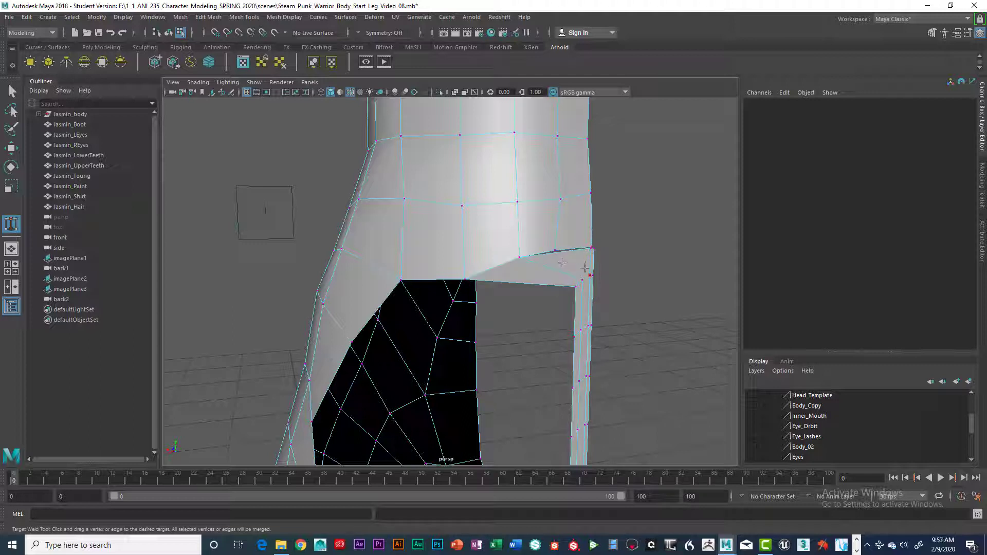
Step: Target Weld the strip's remaining top corner vertex to the back's centre corner vertex, closing the small gap in the lower border
{"action": "left_click_drag", "start_coordinate": [577, 275], "coordinate": [548, 282], "text": "alt"}
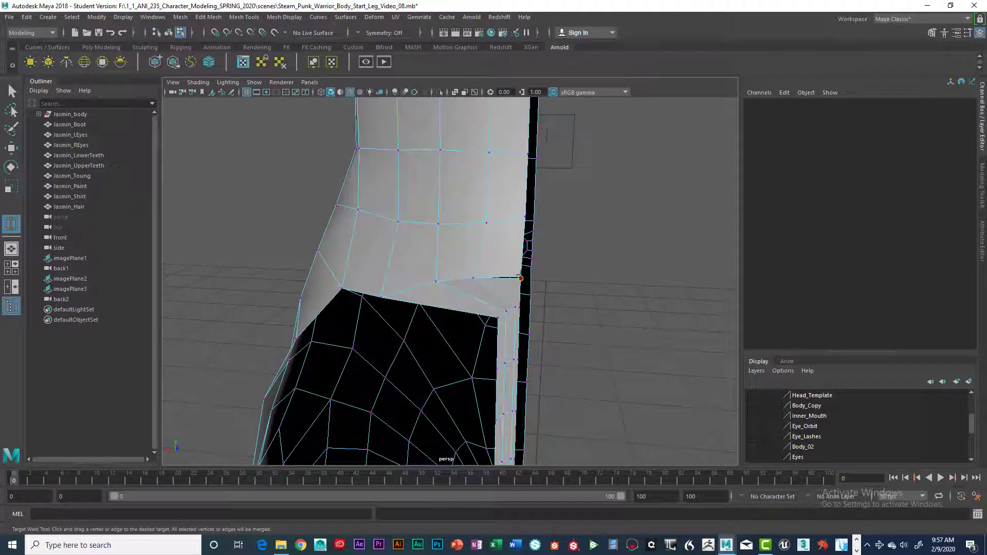
{"action": "scroll", "coordinate": [559, 279], "scroll_direction": "up", "scroll_amount": 8}
{"action": "middle_click_drag", "start_coordinate": [566, 278], "coordinate": [254, 329], "text": "alt"}
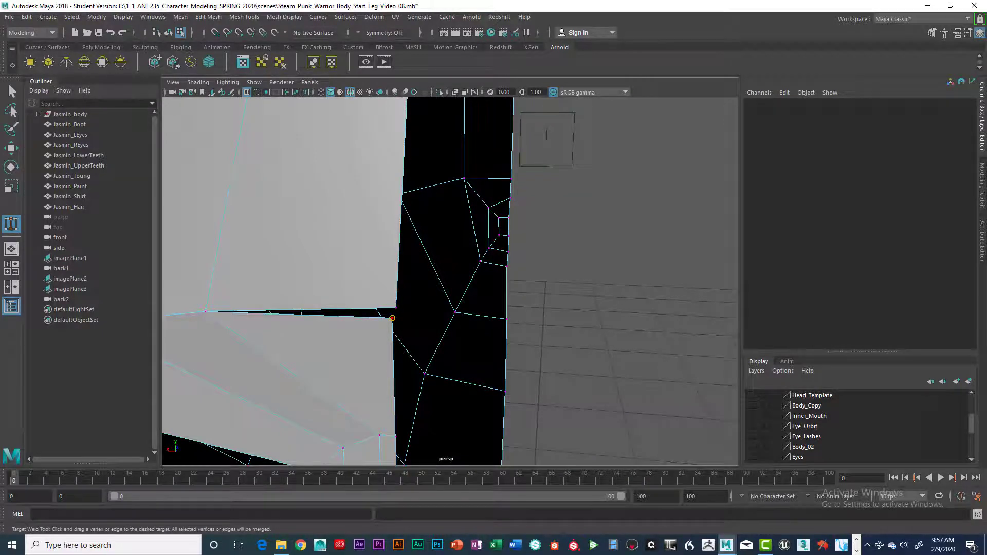
{"action": "left_click_drag", "start_coordinate": [460, 312], "coordinate": [476, 294], "text": "alt"}
{"action": "left_click_drag", "start_coordinate": [427, 180], "coordinate": [393, 218], "text": "alt"}
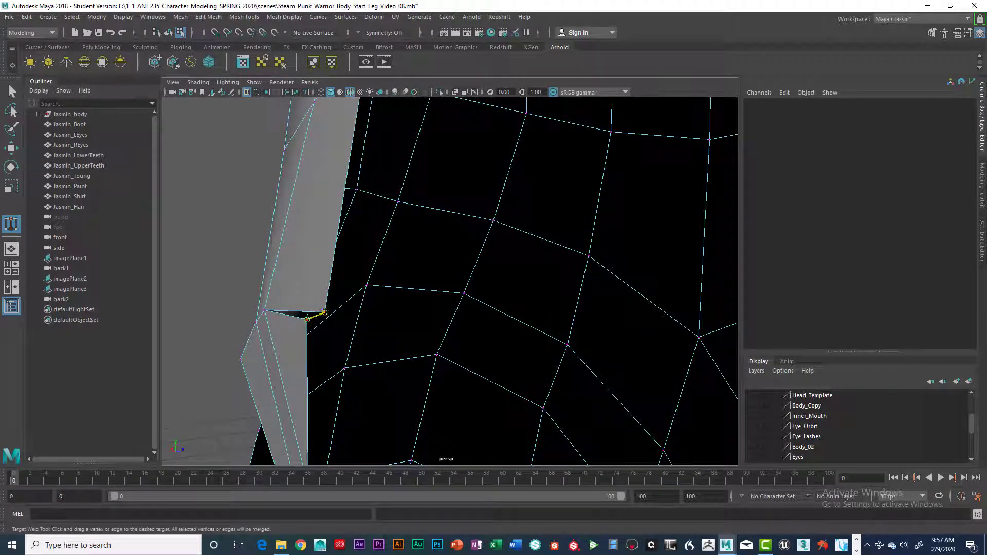
{"action": "left_click_drag", "start_coordinate": [325, 312], "coordinate": [324, 312]}
{"action": "scroll", "coordinate": [693, 255], "scroll_direction": "down", "scroll_amount": 8}
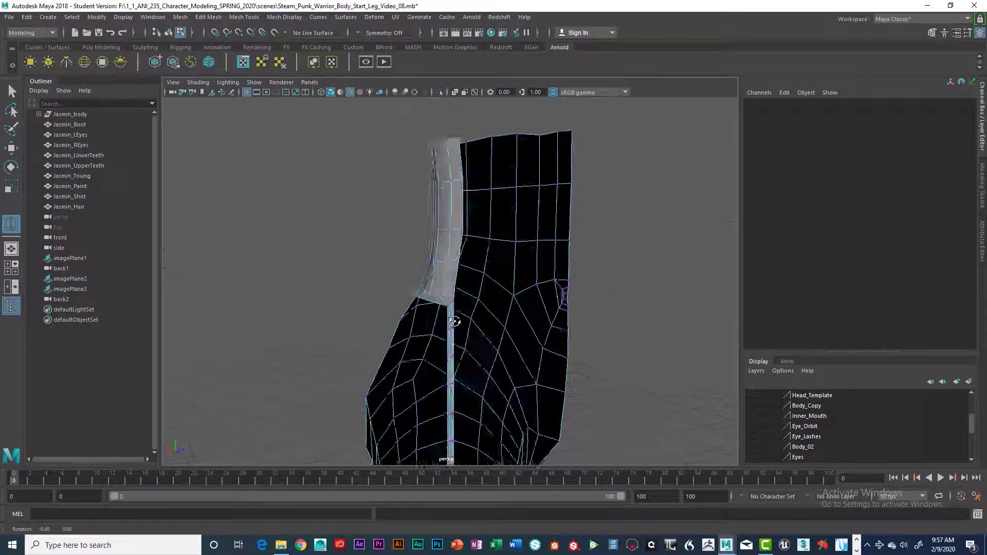
{"action": "scroll", "coordinate": [693, 249], "scroll_direction": "up", "scroll_amount": 3}
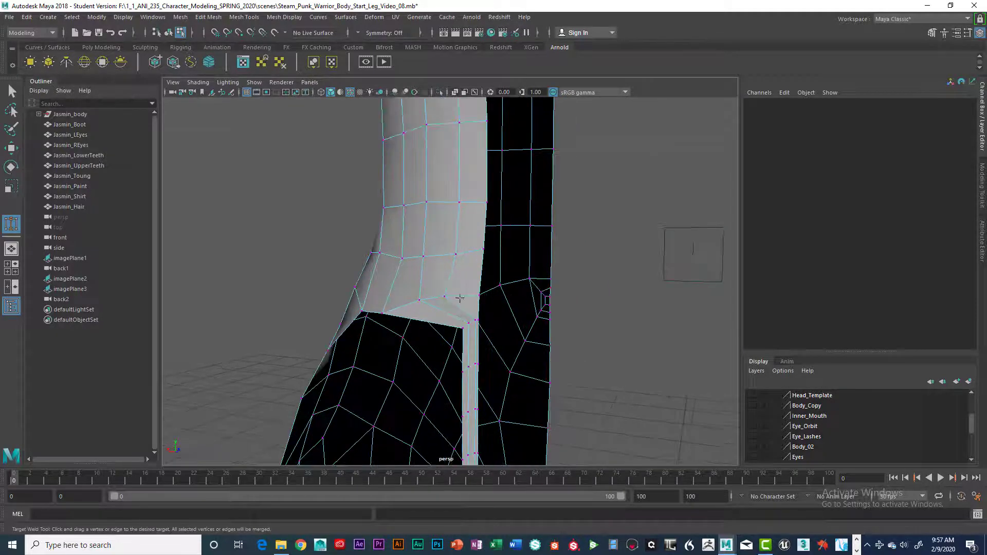
{"action": "key", "text": "q"}
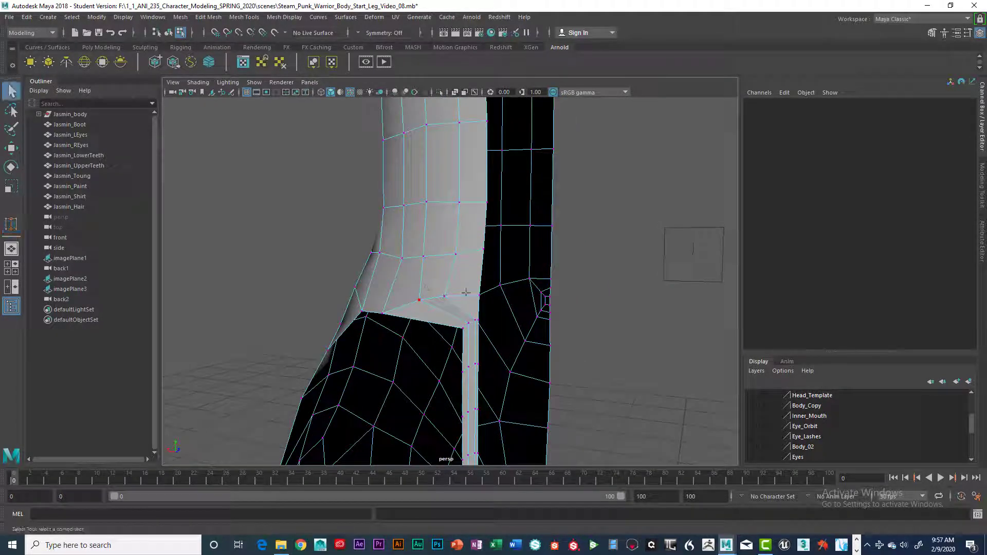
Step: Examine the welded strip and the open border around the buttock hole from several sides
{"action": "scroll", "coordinate": [443, 306], "scroll_direction": "up", "scroll_amount": 1}
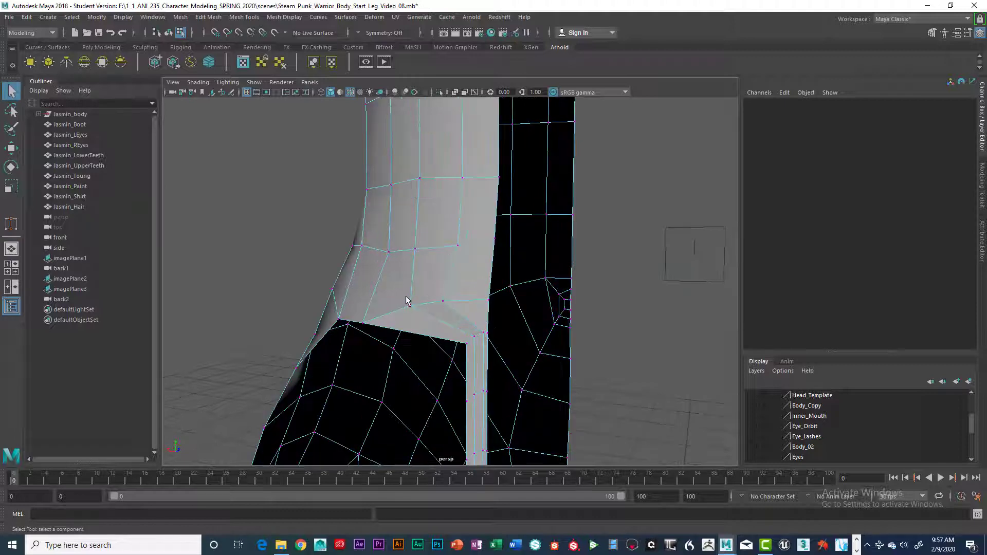
{"action": "left_click_drag", "start_coordinate": [408, 303], "coordinate": [392, 280], "text": "alt"}
{"action": "left_click", "coordinate": [332, 308]}
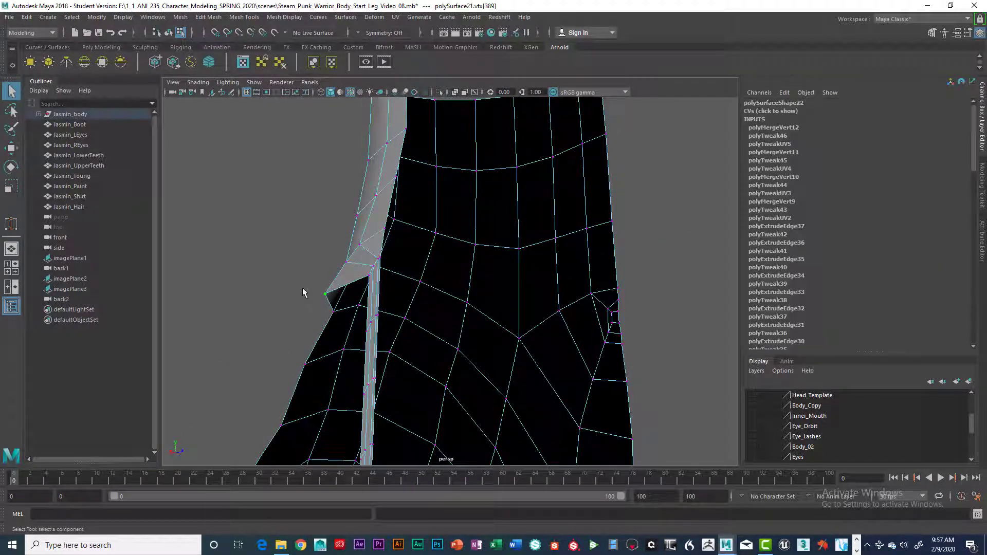
{"action": "left_click_drag", "start_coordinate": [304, 289], "coordinate": [327, 284], "text": "alt"}
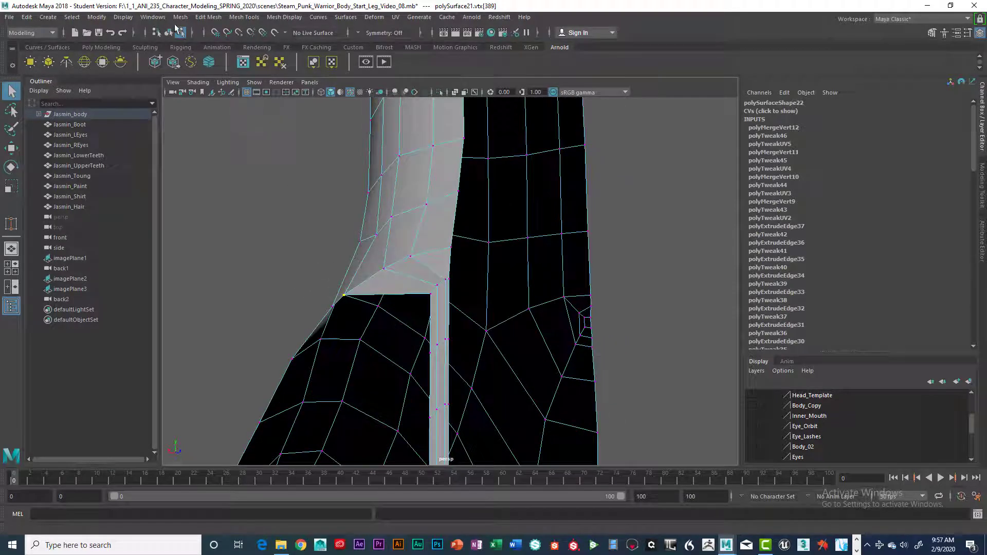
{"action": "left_click", "coordinate": [203, 19]}
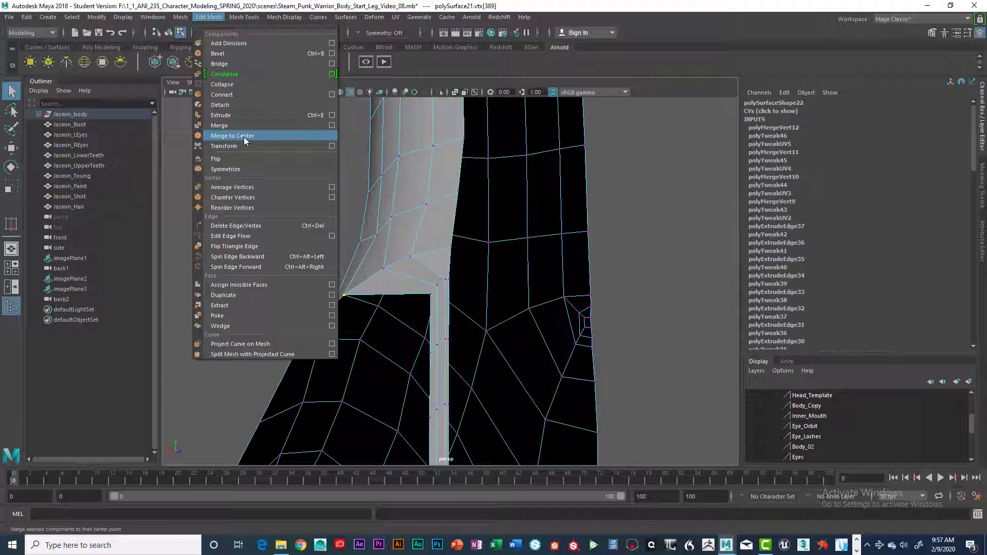
{"action": "left_click", "coordinate": [552, 66]}
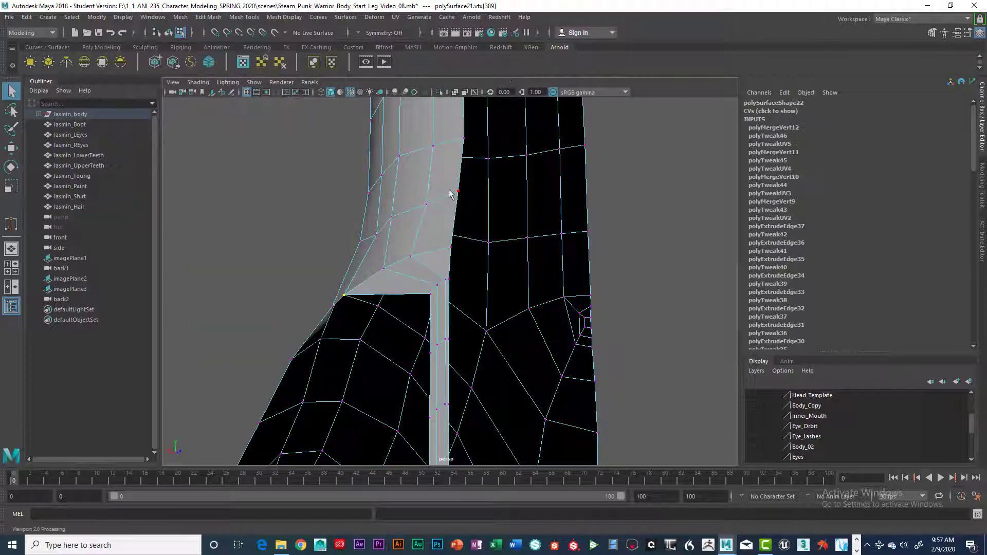
{"action": "scroll", "coordinate": [436, 240], "scroll_direction": "down", "scroll_amount": 5}
{"action": "scroll", "coordinate": [441, 250], "scroll_direction": "down", "scroll_amount": 4}
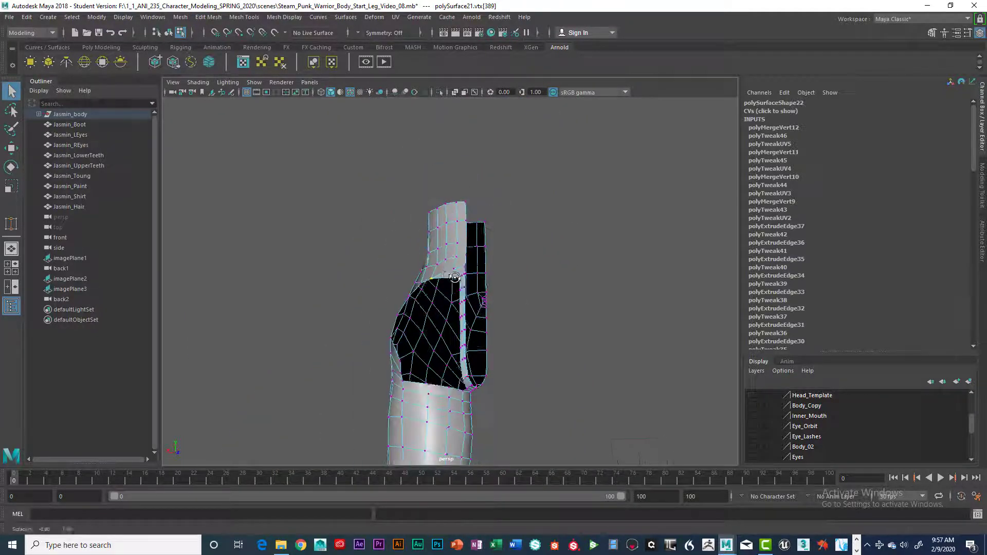
{"action": "right_click_drag", "start_coordinate": [454, 248], "coordinate": [437, 312]}
{"action": "left_click_drag", "start_coordinate": [496, 287], "coordinate": [513, 295], "text": "alt"}
{"action": "scroll", "coordinate": [513, 296], "scroll_direction": "up", "scroll_amount": 4}
{"action": "right_click_drag", "start_coordinate": [499, 290], "coordinate": [448, 249]}
{"action": "scroll", "coordinate": [518, 273], "scroll_direction": "down", "scroll_amount": 3}
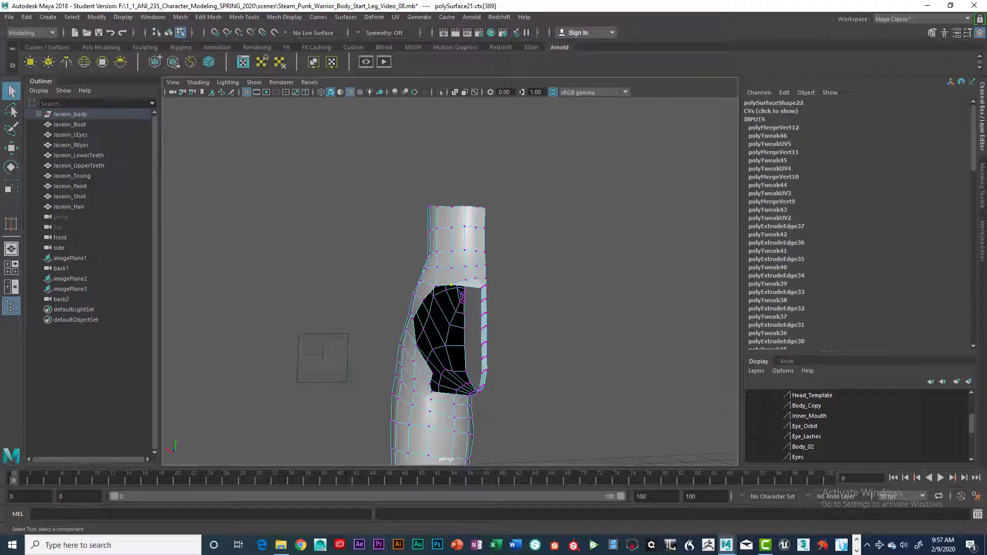
{"action": "scroll", "coordinate": [504, 302], "scroll_direction": "up", "scroll_amount": 2}
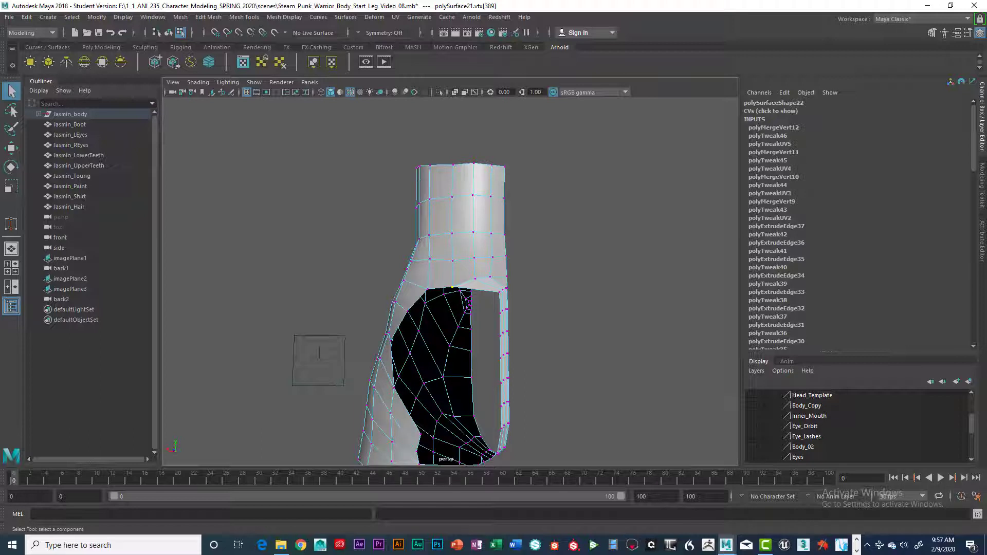
Step: Bring up the Female_Reference_Back.jpg image in Photos and enlarge the hip and buttock wireframe for study
{"action": "left_click_drag", "start_coordinate": [986, 15], "coordinate": [684, 96]}
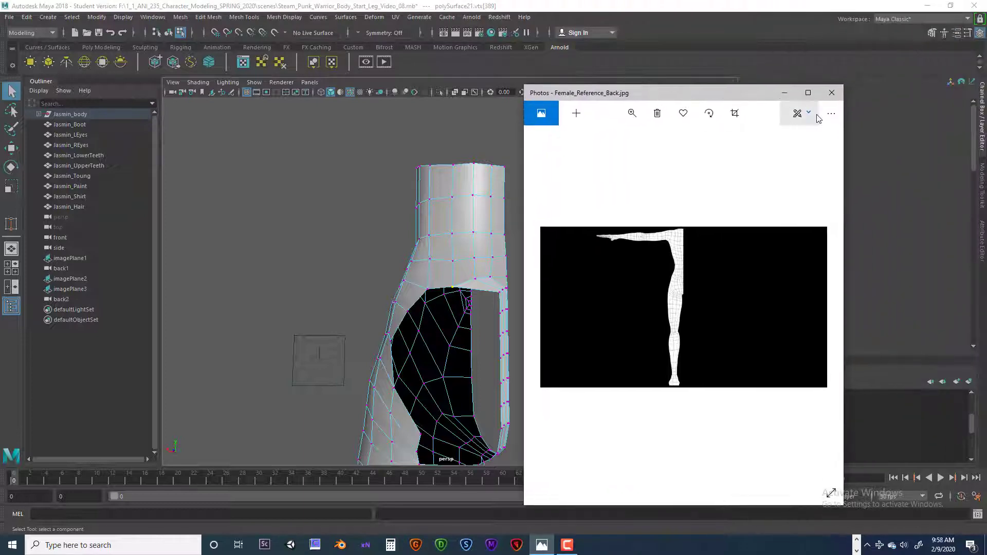
{"action": "left_click", "coordinate": [631, 113]}
{"action": "left_click_drag", "start_coordinate": [586, 138], "coordinate": [630, 138]}
{"action": "scroll", "coordinate": [752, 303], "scroll_direction": "up", "scroll_amount": 2}
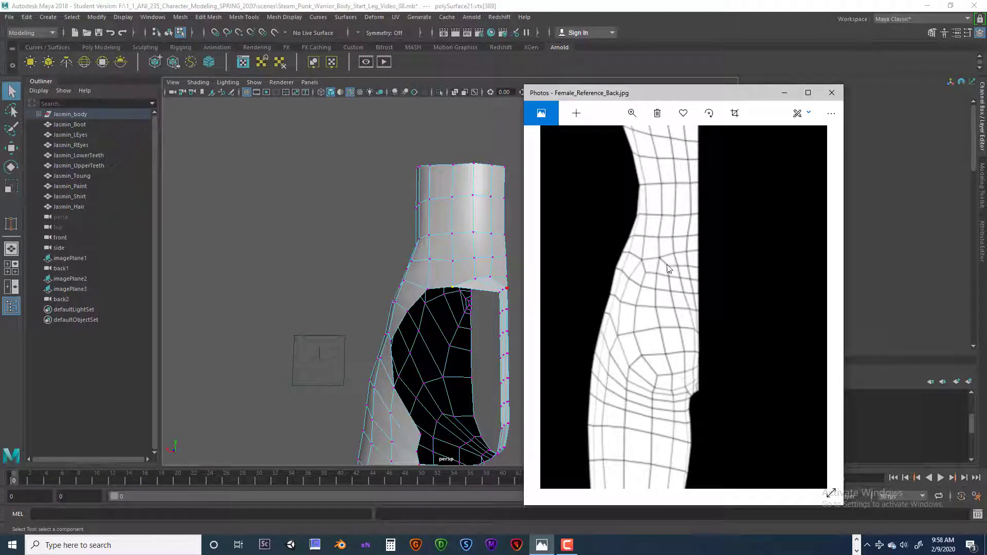
Step: Move the strip's top hole-side vertex sideways along the back's lower border, and clear the reference image from the model view
{"action": "left_click", "coordinate": [497, 295]}
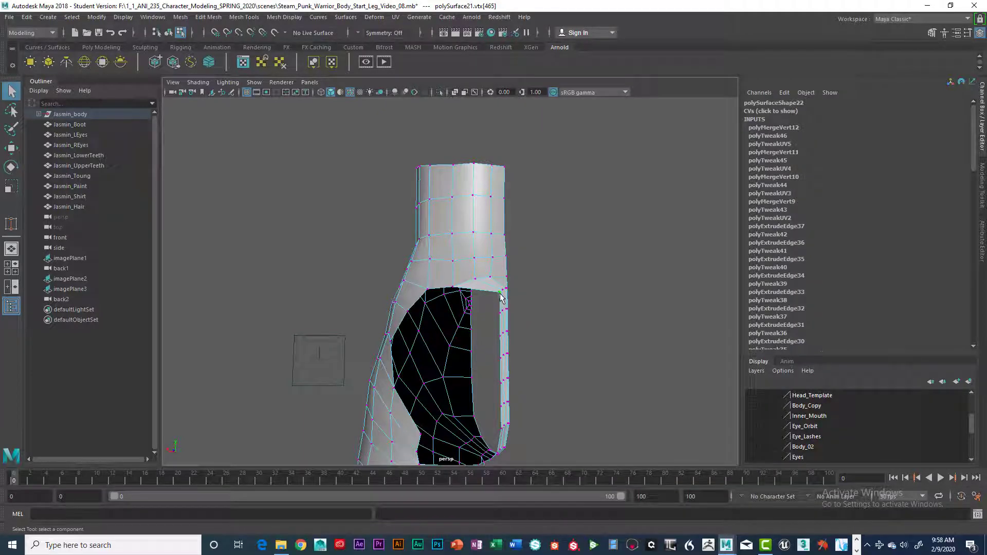
{"action": "key", "text": "w"}
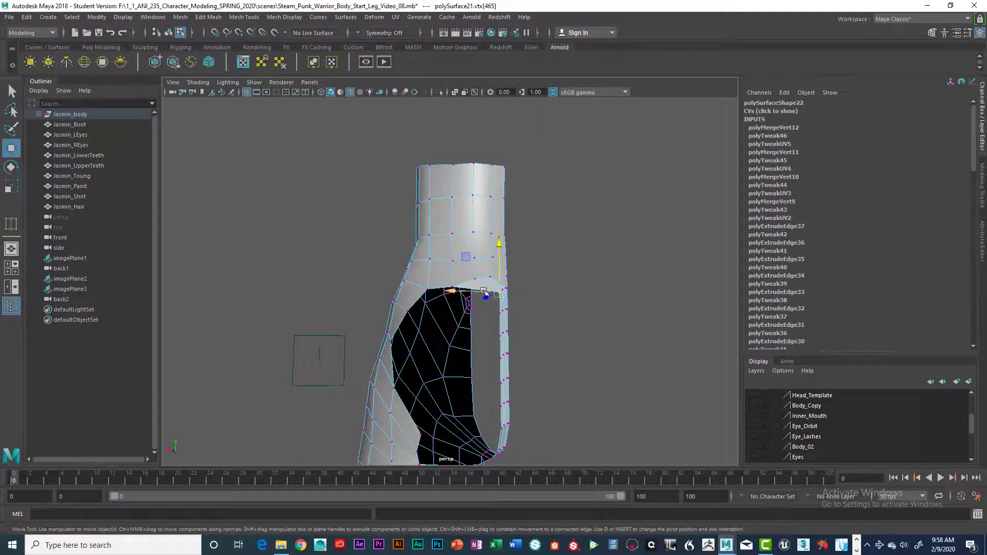
{"action": "mouse_move", "coordinate": [484, 308]}
{"action": "left_mouse_down", "text": "alt"}
{"action": "mouse_move", "coordinate": [475, 302]}
{"action": "mouse_move", "coordinate": [489, 294]}
{"action": "left_mouse_up", "text": "alt"}
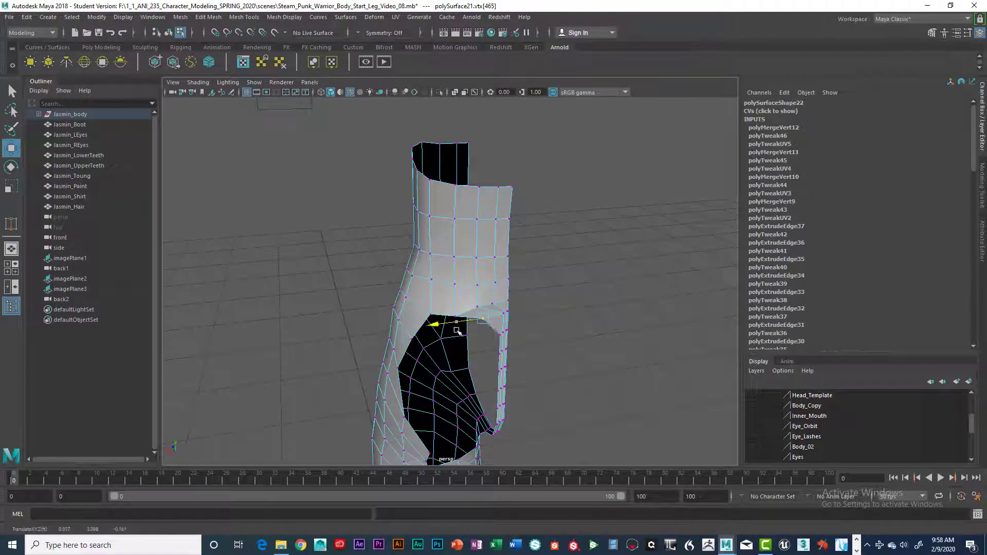
{"action": "left_click_drag", "start_coordinate": [452, 333], "coordinate": [452, 334]}
{"action": "left_click_drag", "start_coordinate": [670, 7], "coordinate": [544, 225]}
{"action": "left_click_drag", "start_coordinate": [656, 98], "coordinate": [985, 67]}
{"action": "double_click", "coordinate": [655, 232]}
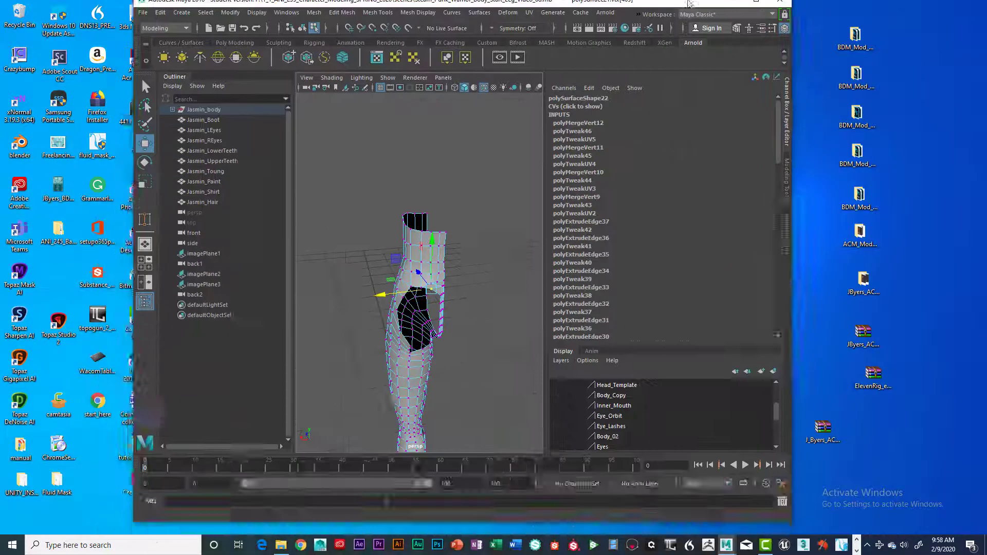
Step: Move the strip's middle top vertex sideways to space it between the centre line and the shifted corner vertex
{"action": "left_click_drag", "start_coordinate": [565, 288], "coordinate": [546, 273], "text": "alt"}
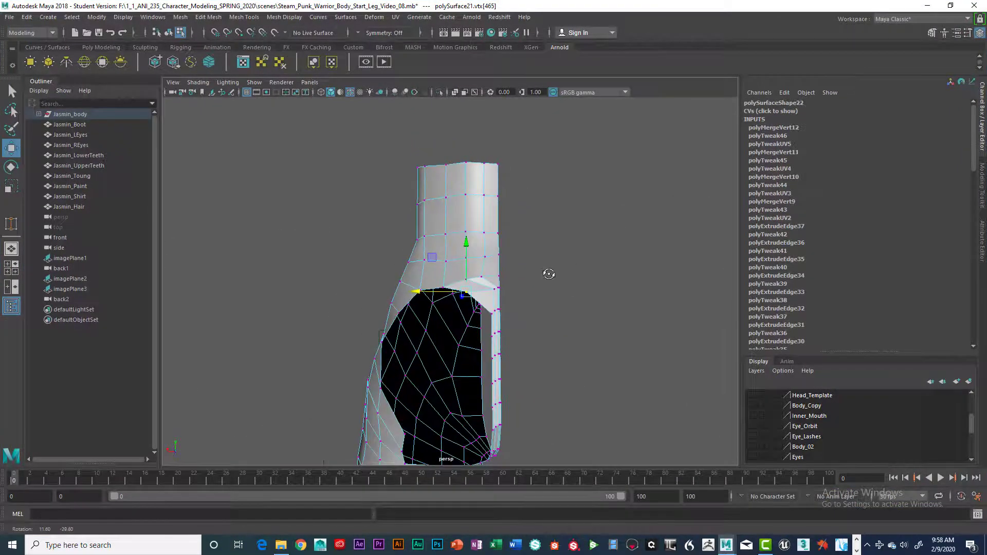
{"action": "scroll", "coordinate": [551, 276], "scroll_direction": "up", "scroll_amount": 2}
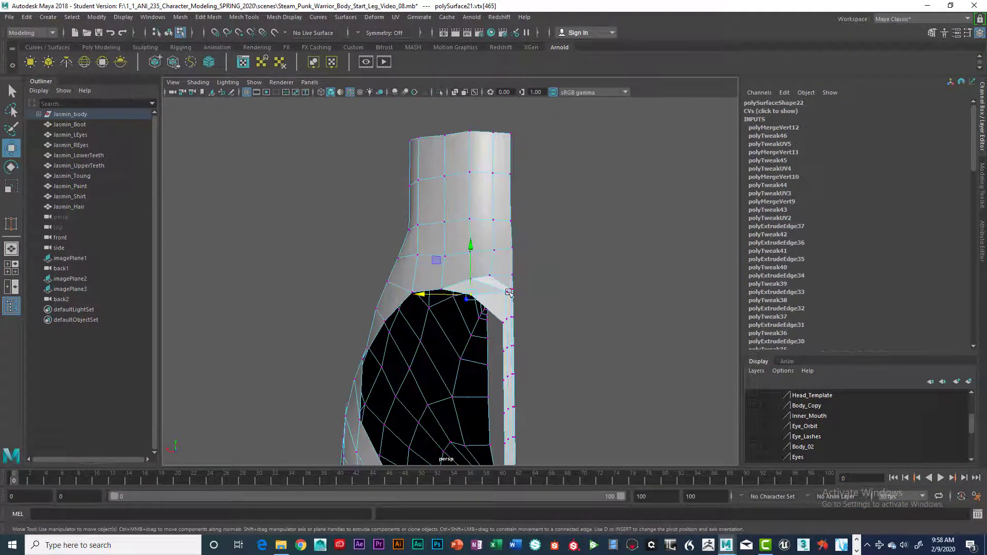
{"action": "left_click", "coordinate": [506, 291]}
{"action": "left_click_drag", "start_coordinate": [478, 292], "coordinate": [462, 292]}
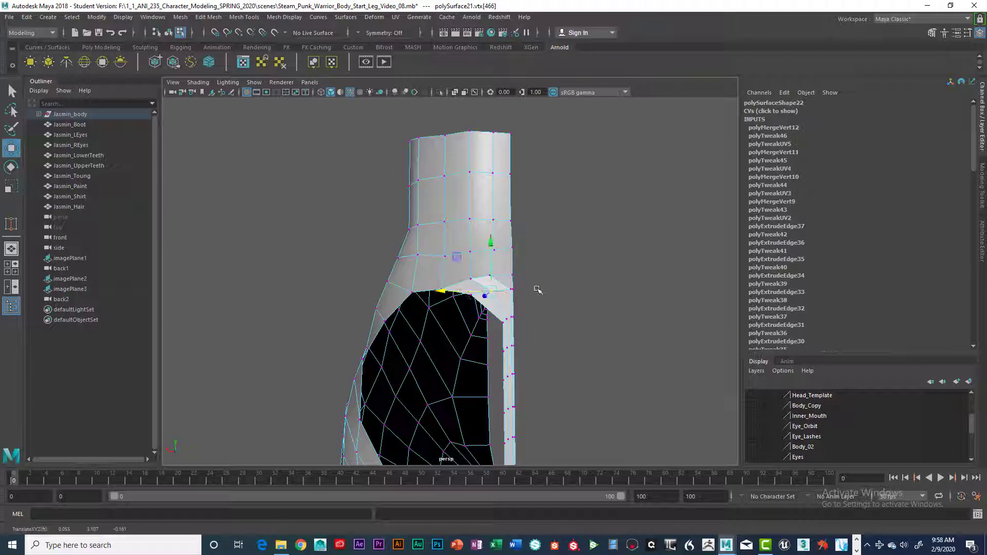
{"action": "left_click", "coordinate": [553, 290]}
{"action": "left_click", "coordinate": [511, 292]}
{"action": "middle_click_drag", "start_coordinate": [583, 284], "coordinate": [580, 254], "text": "alt"}
{"action": "left_click", "coordinate": [470, 263]}
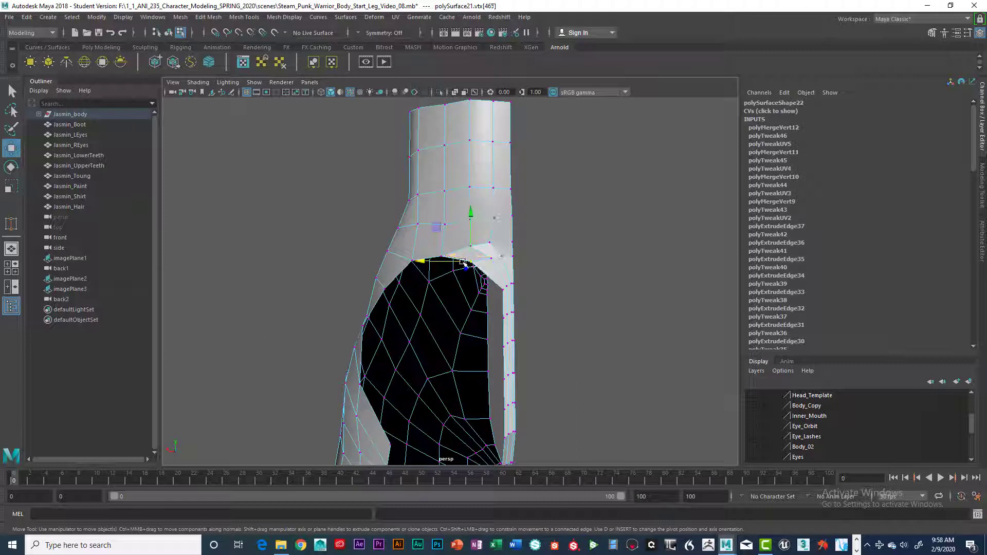
Step: Widen the vertical strip by moving the vertices down its hole-side edge sideways toward the hole
{"action": "left_click", "coordinate": [501, 291]}
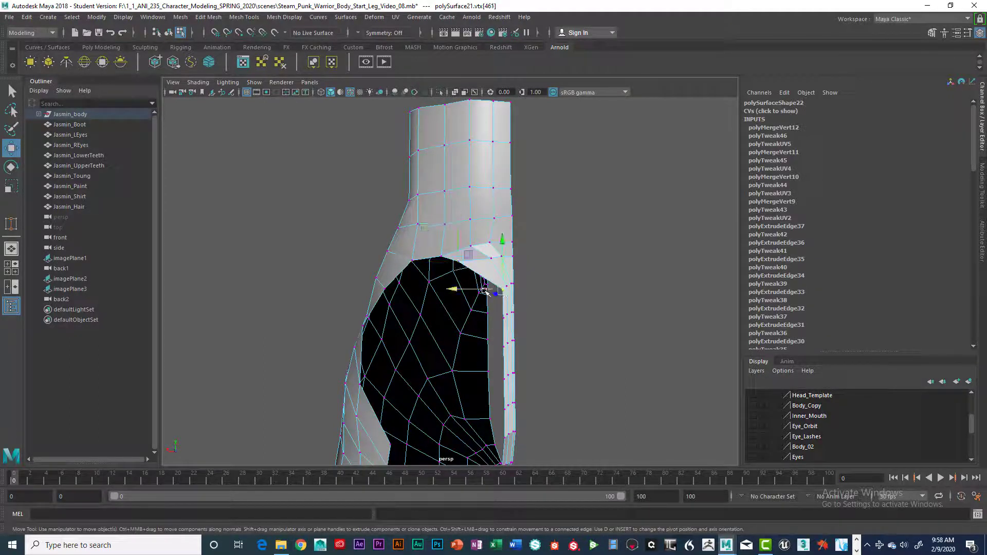
{"action": "left_click_drag", "start_coordinate": [484, 290], "coordinate": [461, 321]}
{"action": "left_click", "coordinate": [502, 318]}
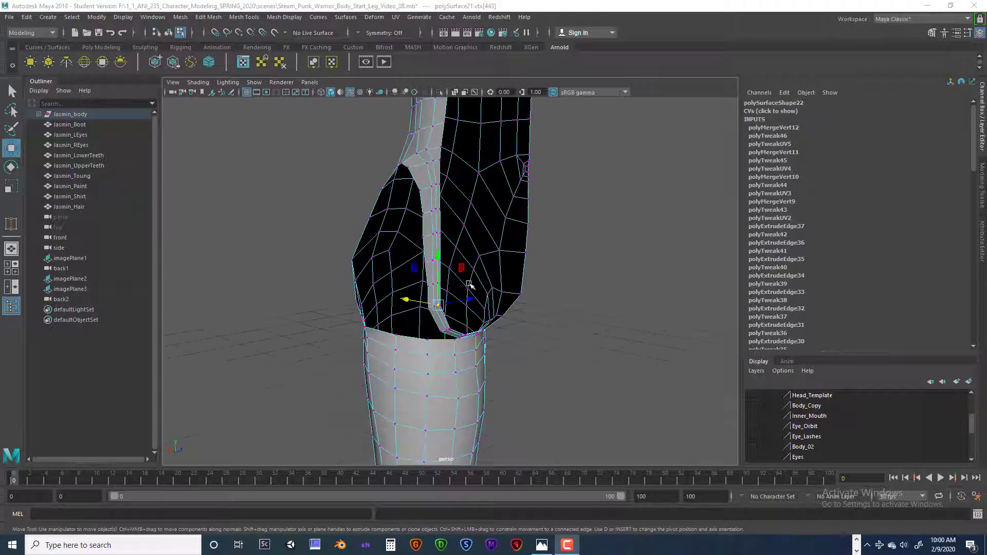
Step: Shift the strip's middle column of vertices toward the hole, one by one from the top down, to even out the spacing
{"action": "left_click_drag", "start_coordinate": [463, 274], "coordinate": [489, 201], "text": "alt"}
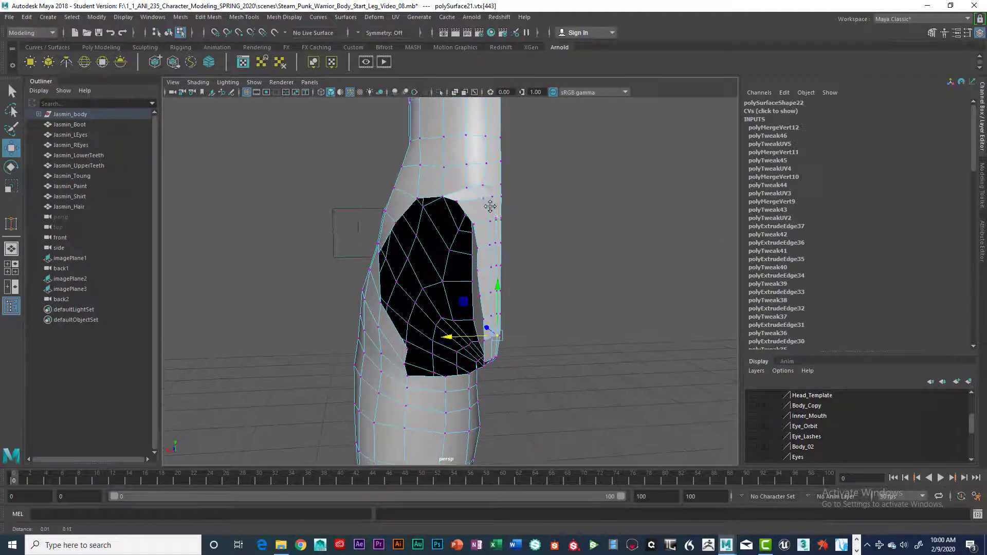
{"action": "left_click", "coordinate": [468, 199]}
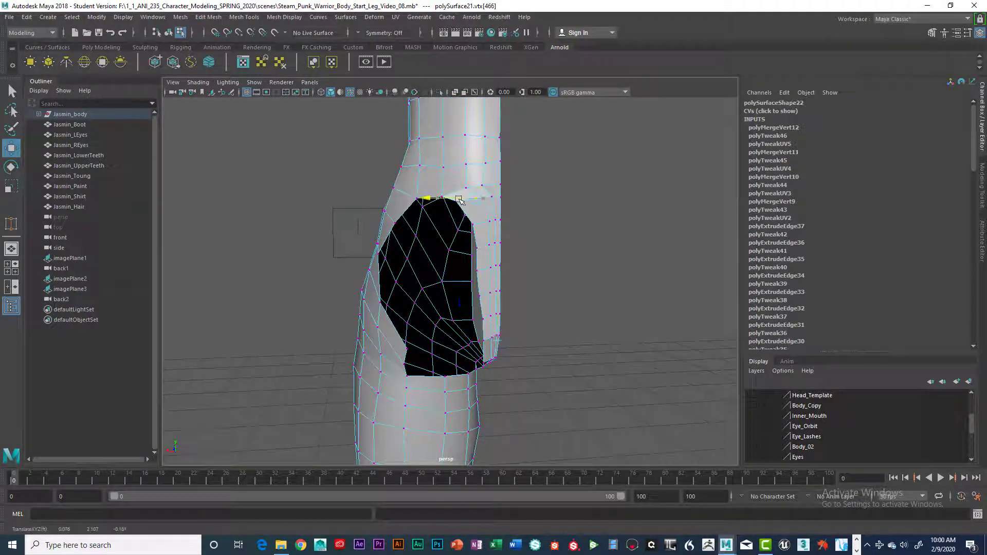
{"action": "left_click", "coordinate": [468, 221]}
{"action": "left_click", "coordinate": [469, 244]}
{"action": "left_click", "coordinate": [480, 267]}
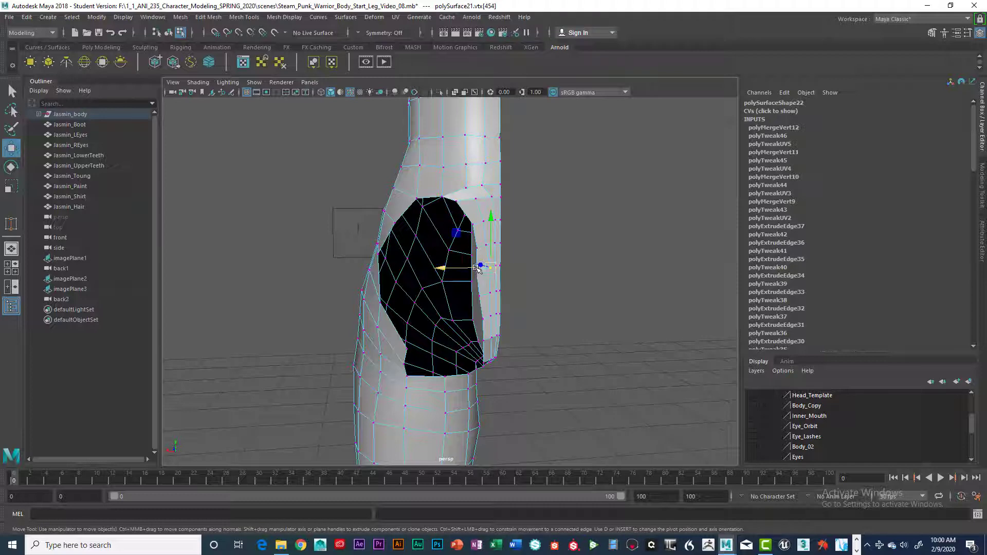
{"action": "left_click", "coordinate": [480, 288]}
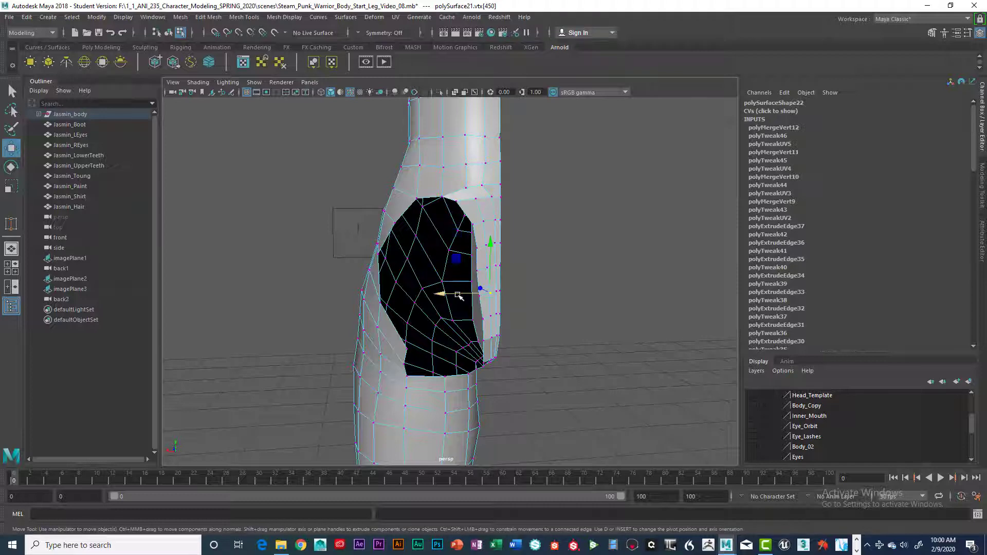
{"action": "left_click_drag", "start_coordinate": [458, 297], "coordinate": [347, 296]}
Step: Select the strip's vertex rows in turn from the crotch upward and pull them backward into a rounded buttock profile
{"action": "left_click_drag", "start_coordinate": [384, 202], "coordinate": [392, 276]}
{"action": "left_click_drag", "start_coordinate": [394, 270], "coordinate": [393, 270]}
{"action": "left_click_drag", "start_coordinate": [403, 309], "coordinate": [414, 354], "text": "alt"}
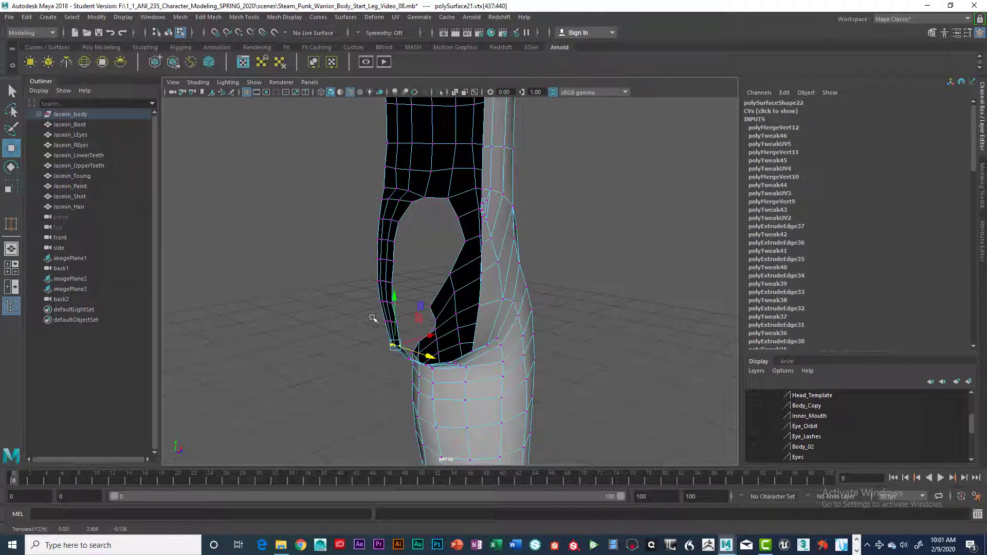
{"action": "left_click_drag", "start_coordinate": [372, 318], "coordinate": [406, 327]}
{"action": "left_click_drag", "start_coordinate": [372, 296], "coordinate": [395, 304]}
{"action": "left_click_drag", "start_coordinate": [364, 270], "coordinate": [397, 264]}
{"action": "left_click_drag", "start_coordinate": [366, 231], "coordinate": [457, 263]}
{"action": "left_click_drag", "start_coordinate": [414, 238], "coordinate": [434, 245], "text": "alt"}
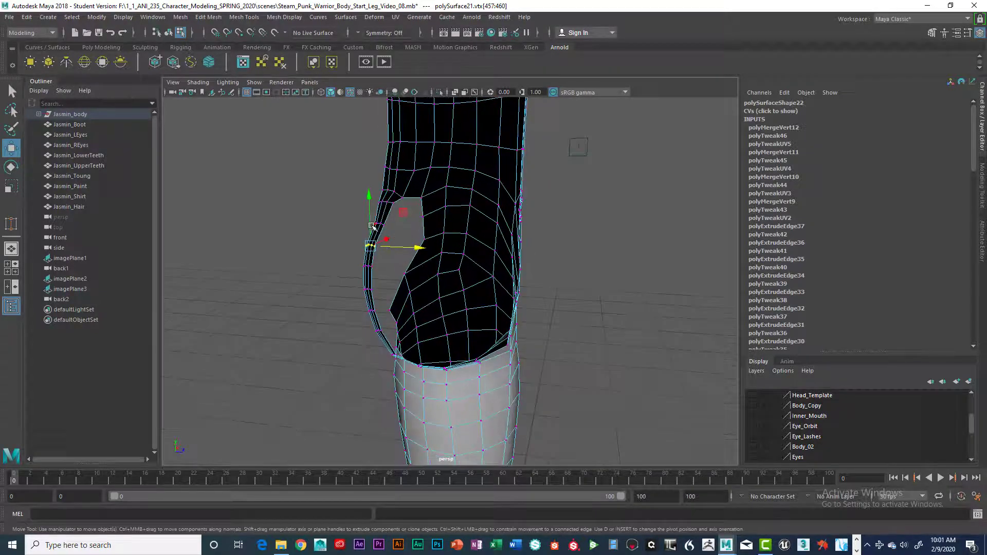
{"action": "left_click_drag", "start_coordinate": [363, 217], "coordinate": [509, 253]}
Step: Extrude the strip's lowest hole-side edge near the crotch and move the new edge outward and down toward the thigh's upper rim
{"action": "scroll", "coordinate": [509, 246], "scroll_direction": "up", "scroll_amount": 4}
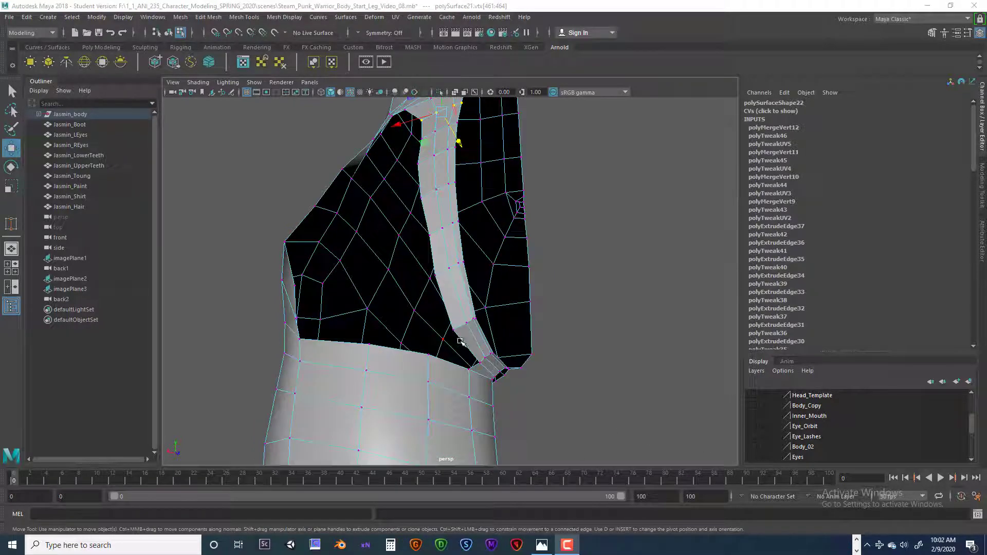
{"action": "right_click_drag", "start_coordinate": [460, 342], "coordinate": [460, 221]}
{"action": "left_click", "coordinate": [464, 347]}
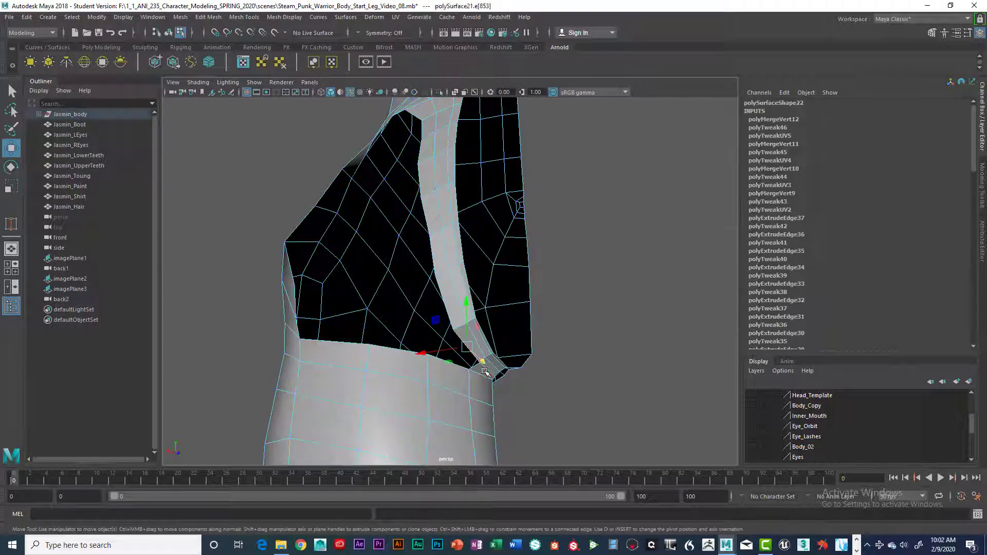
{"action": "scroll", "coordinate": [493, 355], "scroll_direction": "up", "scroll_amount": 4}
{"action": "middle_click_drag", "start_coordinate": [505, 358], "coordinate": [502, 315], "text": "alt"}
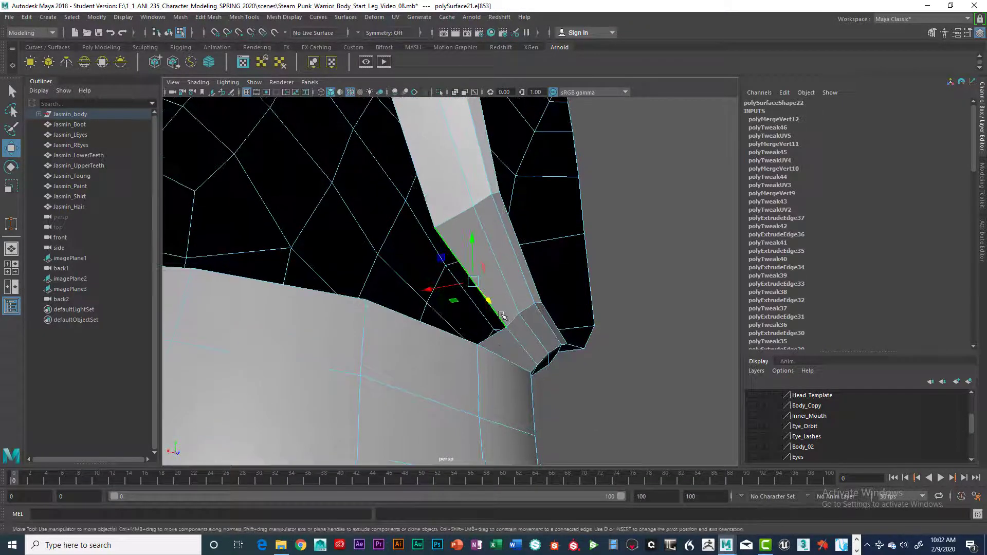
{"action": "key", "text": "ctrl+e"}
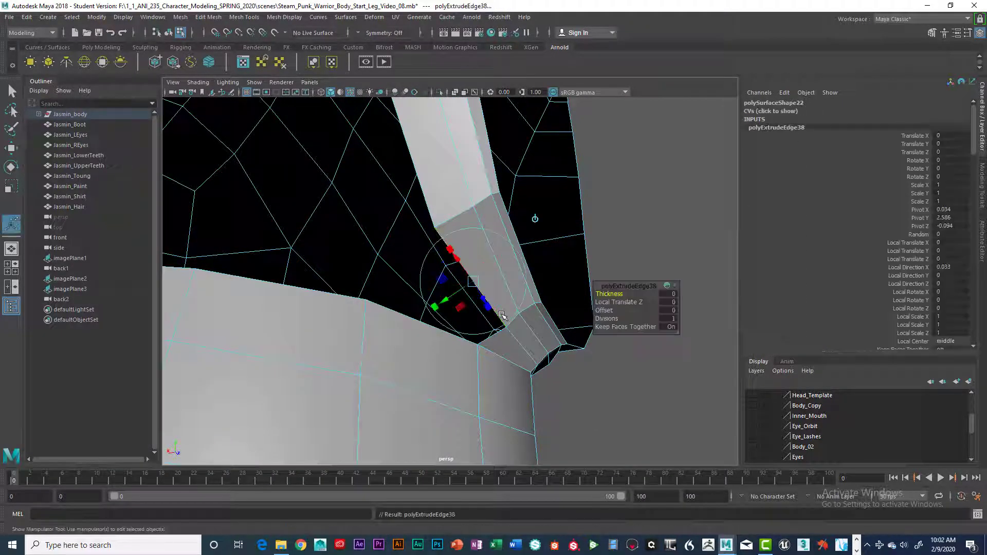
{"action": "left_click_drag", "start_coordinate": [461, 287], "coordinate": [434, 290]}
{"action": "left_click_drag", "start_coordinate": [444, 253], "coordinate": [444, 262]}
{"action": "left_click_drag", "start_coordinate": [539, 303], "coordinate": [480, 268], "text": "alt"}
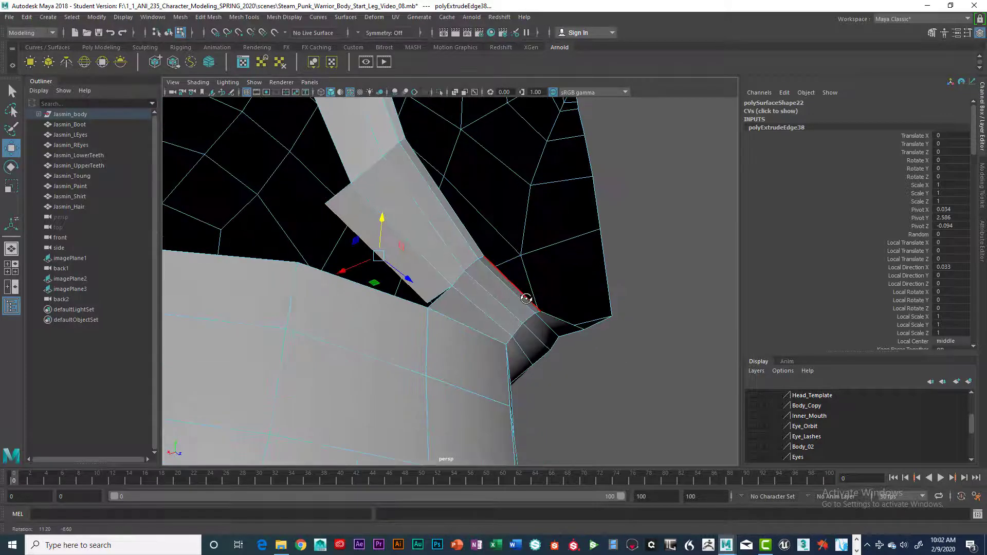
Step: Target-weld the extruded face's two outer vertices to the adjacent vertices on the thigh's upper rim
{"action": "middle_click_drag", "start_coordinate": [429, 238], "coordinate": [472, 290], "text": "alt"}
{"action": "right_click_drag", "start_coordinate": [463, 249], "coordinate": [414, 249]}
{"action": "mouse_move", "coordinate": [470, 264]}
{"action": "right_mouse_down"}
{"action": "mouse_move", "coordinate": [474, 334]}
{"action": "mouse_move", "coordinate": [462, 298]}
{"action": "mouse_move", "coordinate": [469, 318]}
{"action": "mouse_move", "coordinate": [484, 314]}
{"action": "mouse_move", "coordinate": [482, 268]}
{"action": "right_mouse_up"}
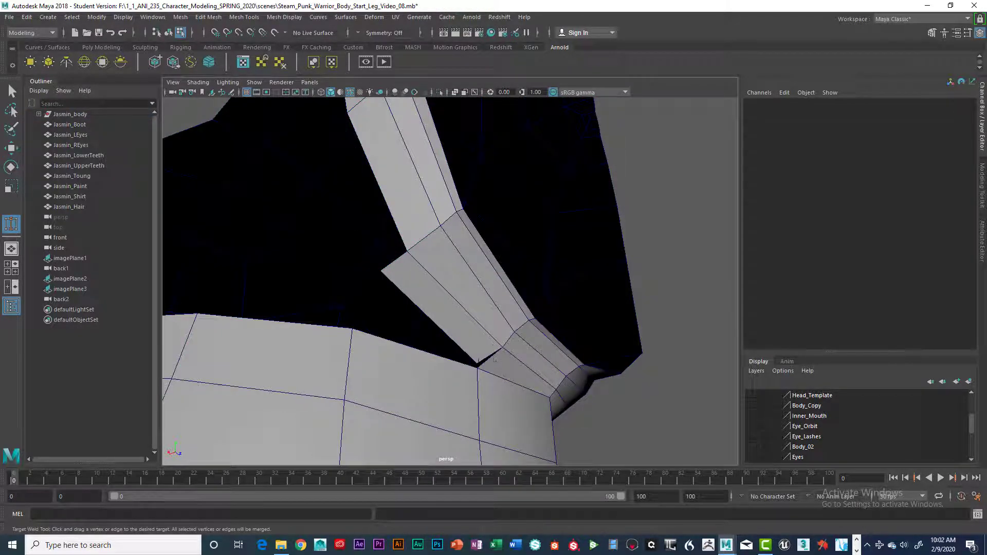
{"action": "scroll", "coordinate": [485, 359], "scroll_direction": "up", "scroll_amount": 1}
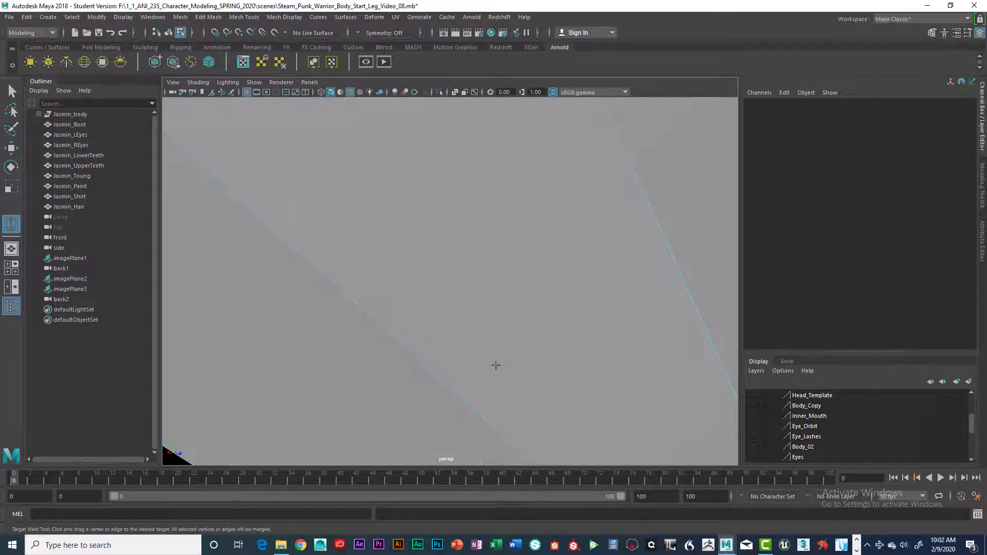
{"action": "scroll", "coordinate": [496, 365], "scroll_direction": "down", "scroll_amount": 1}
{"action": "mouse_move", "coordinate": [503, 365]}
{"action": "left_mouse_down", "text": "alt"}
{"action": "mouse_move", "coordinate": [495, 354]}
{"action": "mouse_move", "coordinate": [485, 364]}
{"action": "left_mouse_up", "text": "alt"}
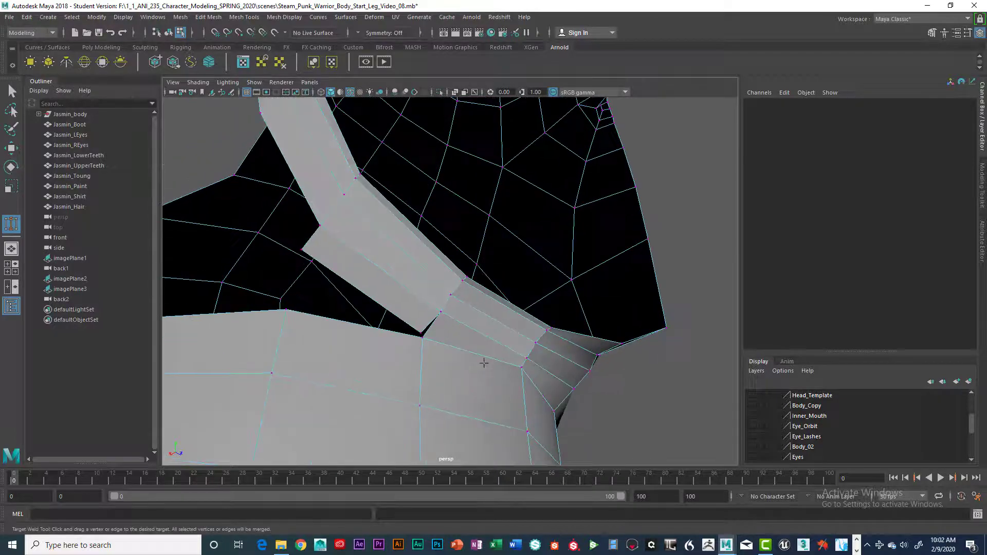
{"action": "scroll", "coordinate": [485, 363], "scroll_direction": "up", "scroll_amount": 1}
{"action": "scroll", "coordinate": [485, 363], "scroll_direction": "down", "scroll_amount": 1}
{"action": "right_click_drag", "start_coordinate": [485, 363], "coordinate": [457, 363], "text": "alt"}
{"action": "mouse_move", "coordinate": [458, 363]}
{"action": "left_mouse_down", "text": "alt"}
{"action": "mouse_move", "coordinate": [430, 365]}
{"action": "mouse_move", "coordinate": [450, 370]}
{"action": "left_mouse_up", "text": "alt"}
{"action": "scroll", "coordinate": [445, 370], "scroll_direction": "up", "scroll_amount": 5}
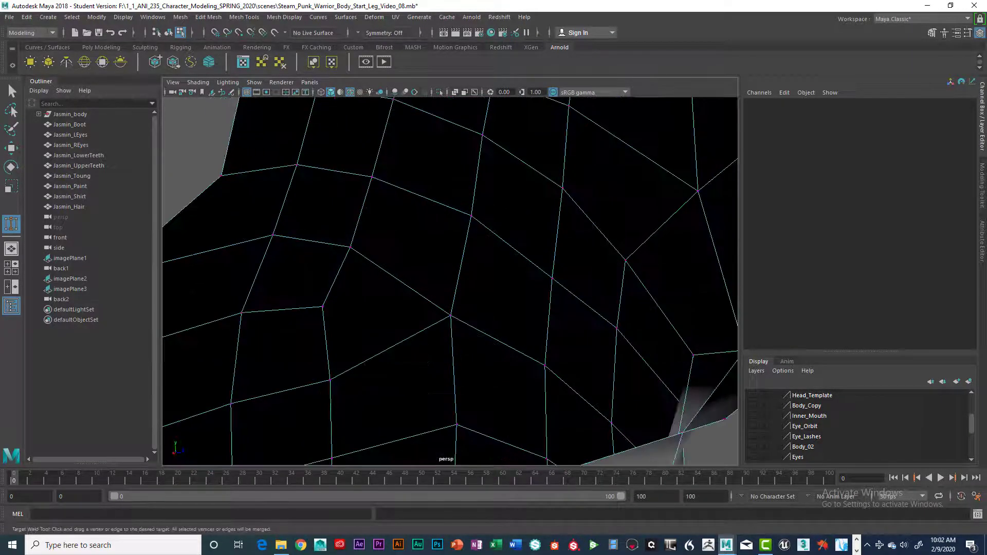
{"action": "scroll", "coordinate": [447, 370], "scroll_direction": "down", "scroll_amount": 1}
{"action": "middle_click_drag", "start_coordinate": [447, 370], "coordinate": [500, 326], "text": "alt"}
{"action": "left_click_drag", "start_coordinate": [500, 326], "coordinate": [371, 328], "text": "alt"}
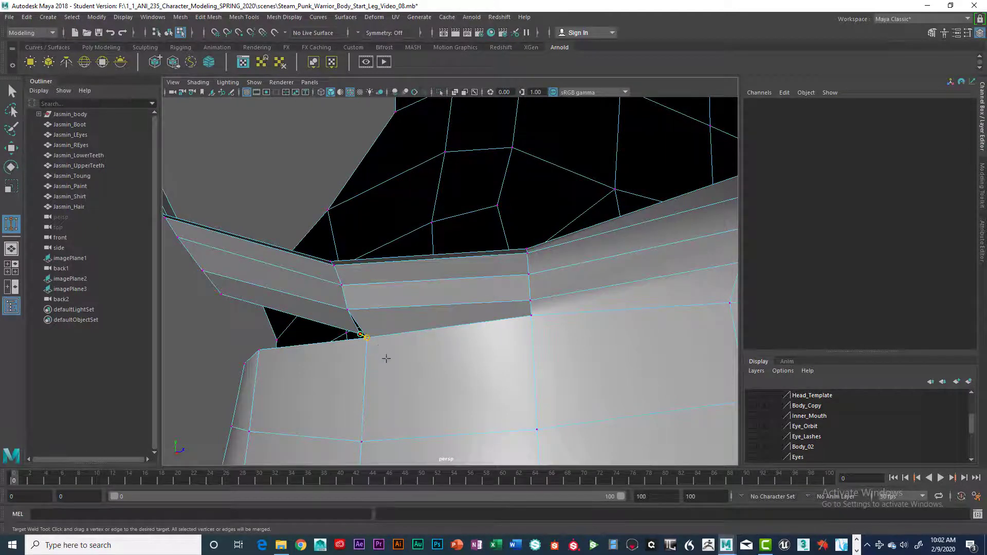
{"action": "left_click_drag", "start_coordinate": [386, 358], "coordinate": [464, 360]}
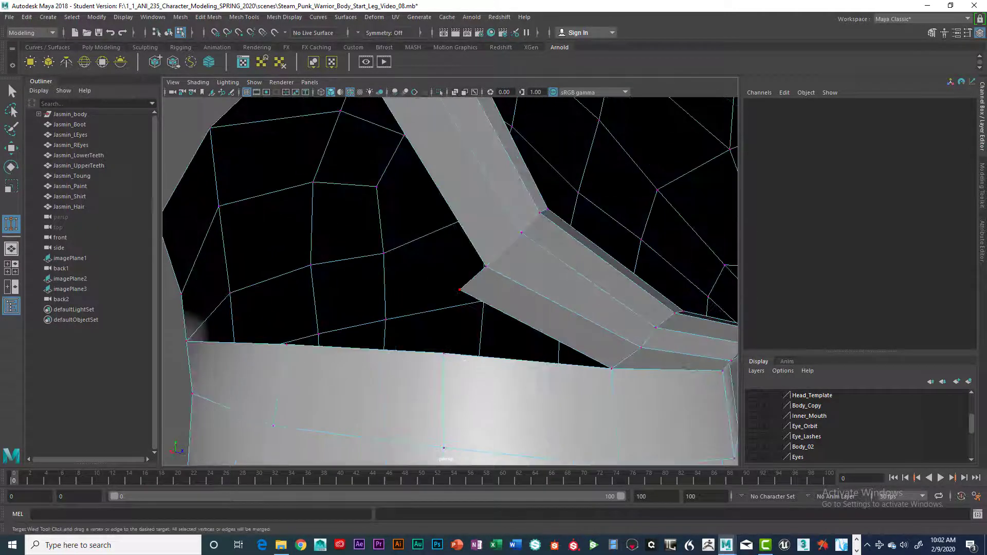
{"action": "left_click_drag", "start_coordinate": [459, 289], "coordinate": [444, 354]}
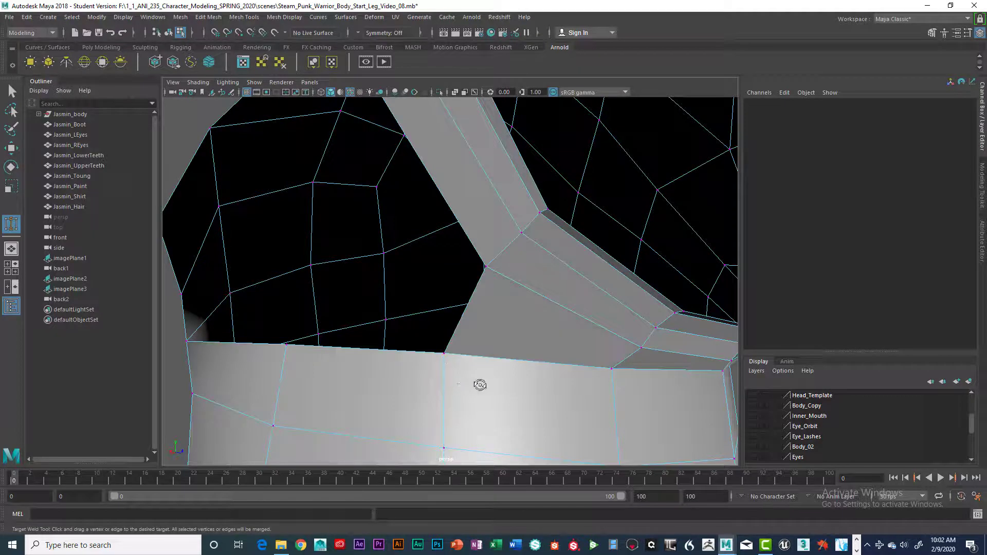
Step: Extrude the two thigh-rim edges along the bottom of the hole and move them up and backward
{"action": "left_click_drag", "start_coordinate": [478, 381], "coordinate": [504, 364], "text": "alt"}
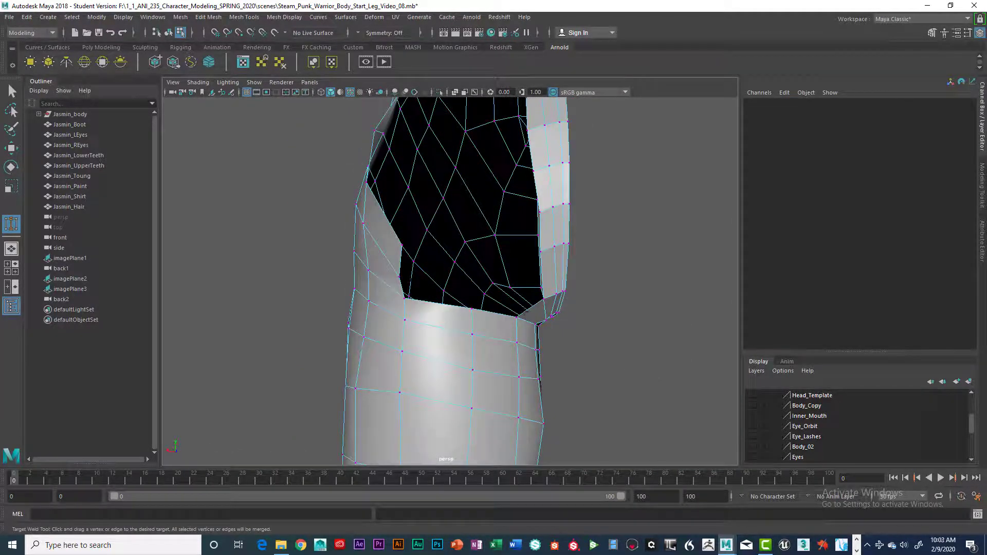
{"action": "left_click_drag", "start_coordinate": [466, 296], "coordinate": [407, 281], "text": "alt"}
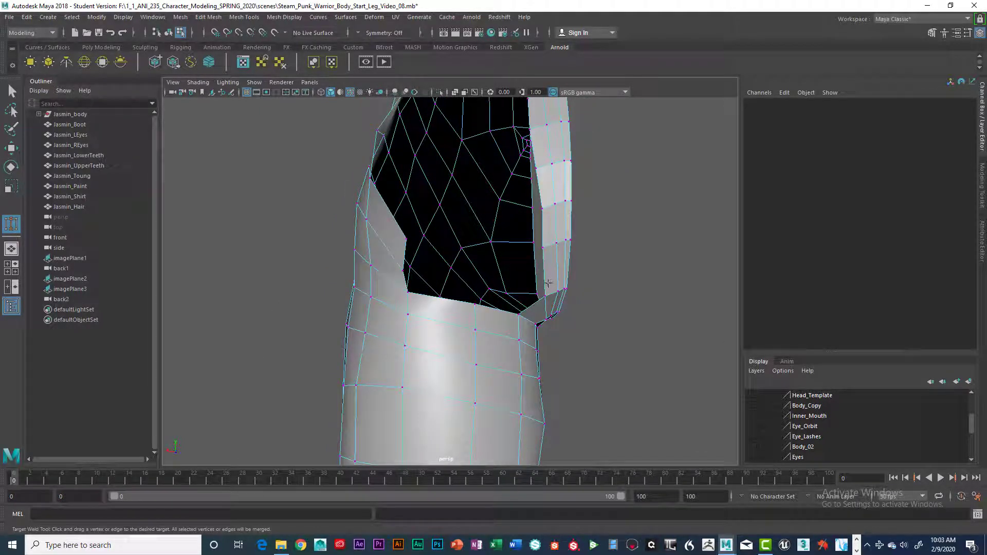
{"action": "left_click_drag", "start_coordinate": [491, 339], "coordinate": [524, 312], "text": "alt"}
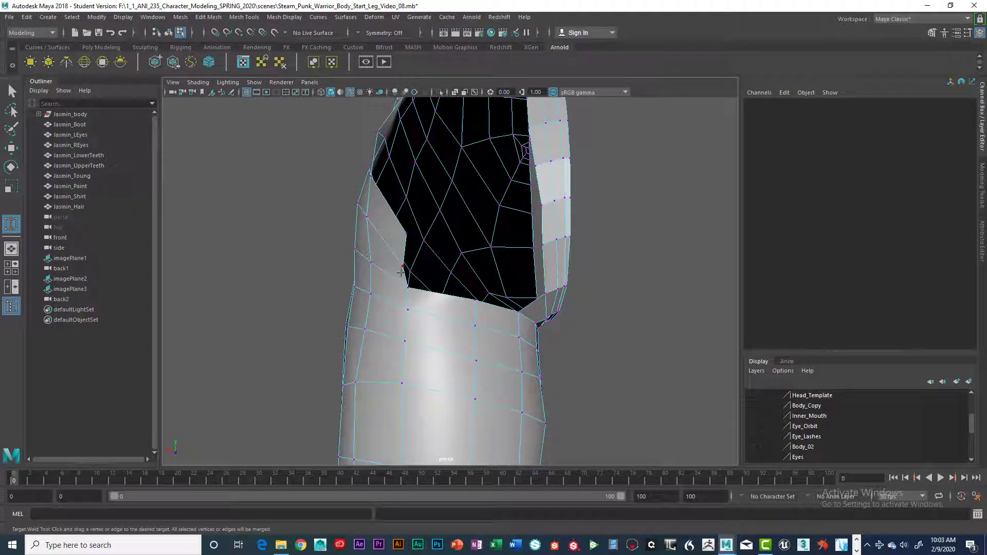
{"action": "left_click_drag", "start_coordinate": [401, 271], "coordinate": [485, 298], "text": "alt"}
{"action": "right_click_drag", "start_coordinate": [487, 300], "coordinate": [488, 225]}
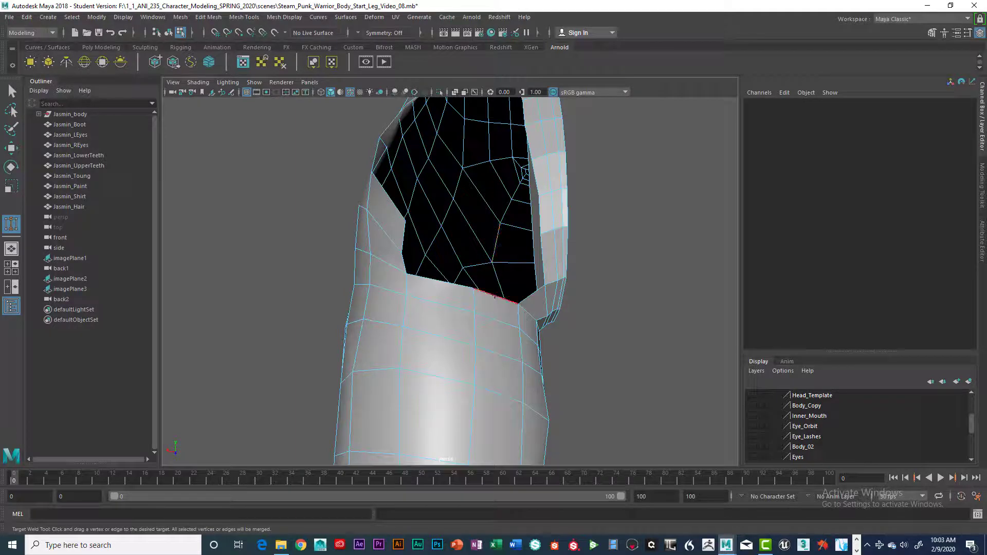
{"action": "left_click_drag", "start_coordinate": [465, 289], "coordinate": [496, 354], "text": "alt"}
{"action": "key", "text": "q"}
{"action": "left_click", "coordinate": [491, 351]}
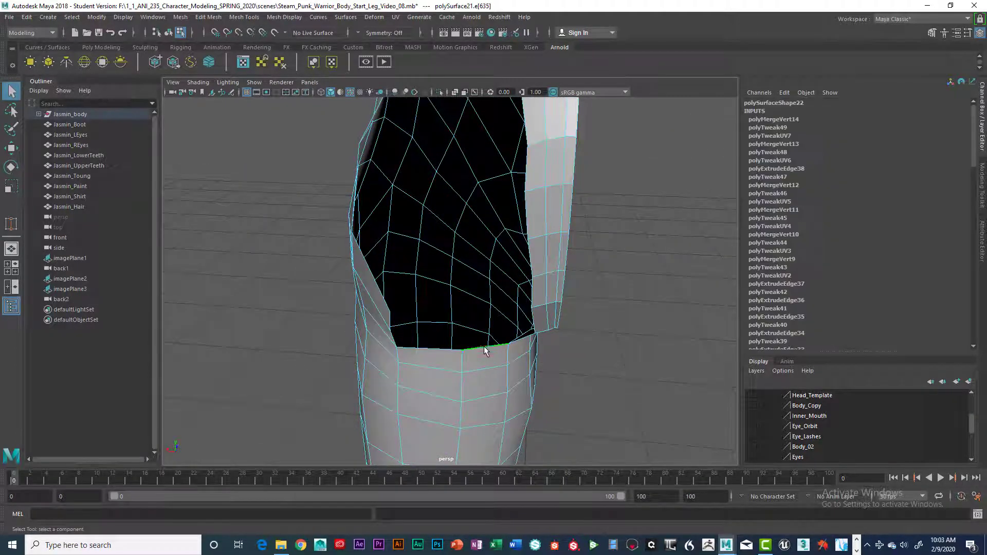
{"action": "left_click", "coordinate": [439, 351], "text": "shift"}
{"action": "left_click_drag", "start_coordinate": [491, 358], "coordinate": [460, 350], "text": "alt"}
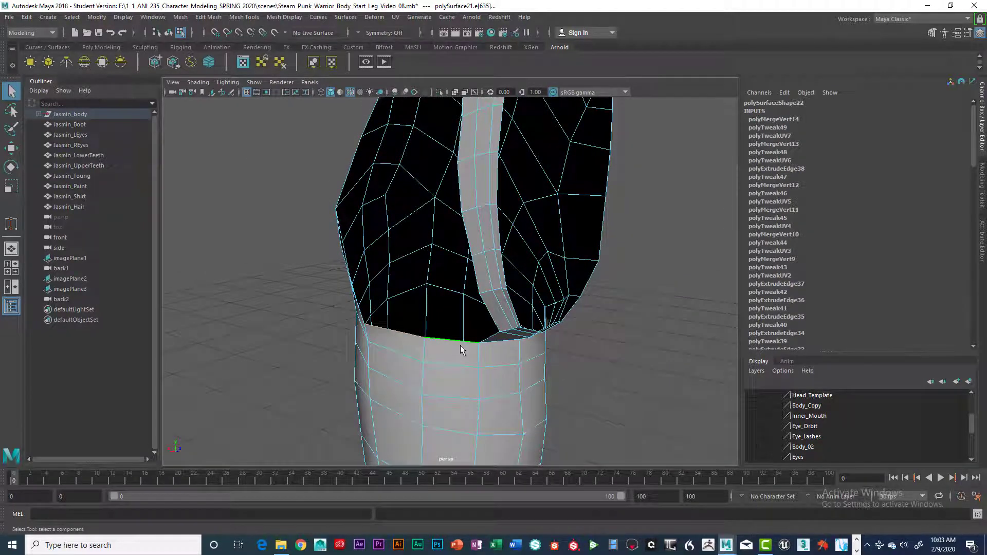
{"action": "key", "text": "ctrl+e"}
{"action": "key", "text": "w"}
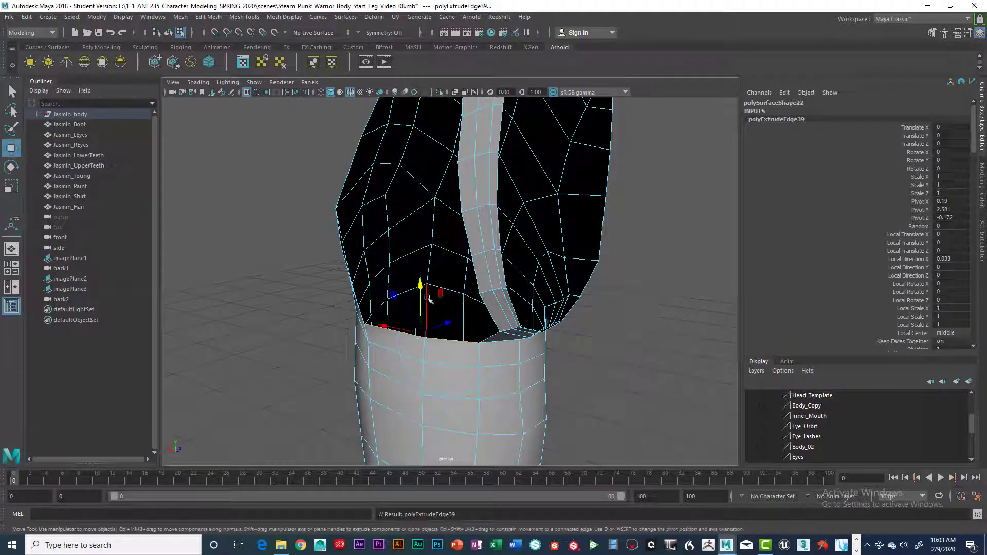
{"action": "mouse_move", "coordinate": [424, 300]}
{"action": "left_mouse_down"}
{"action": "mouse_move", "coordinate": [418, 270]}
{"action": "mouse_move", "coordinate": [473, 258]}
{"action": "mouse_move", "coordinate": [523, 292]}
{"action": "mouse_move", "coordinate": [488, 306]}
{"action": "mouse_move", "coordinate": [409, 298]}
{"action": "mouse_move", "coordinate": [438, 301]}
{"action": "left_mouse_up"}
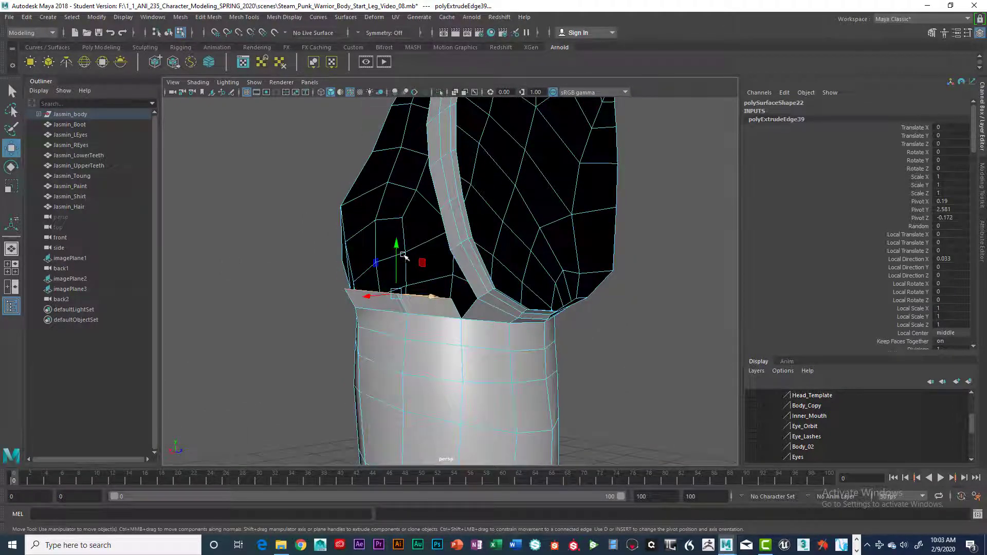
{"action": "left_click_drag", "start_coordinate": [397, 246], "coordinate": [444, 272]}
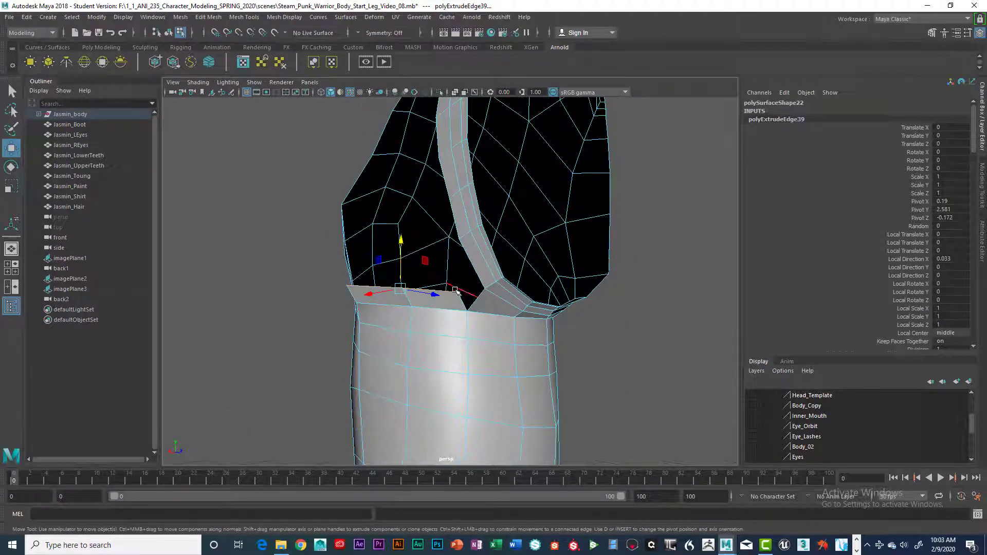
Step: Target-weld the end vertices of the extruded thigh-rim row to the centre strip and to the hole's outer side
{"action": "right_click_drag", "start_coordinate": [458, 301], "coordinate": [458, 315]}
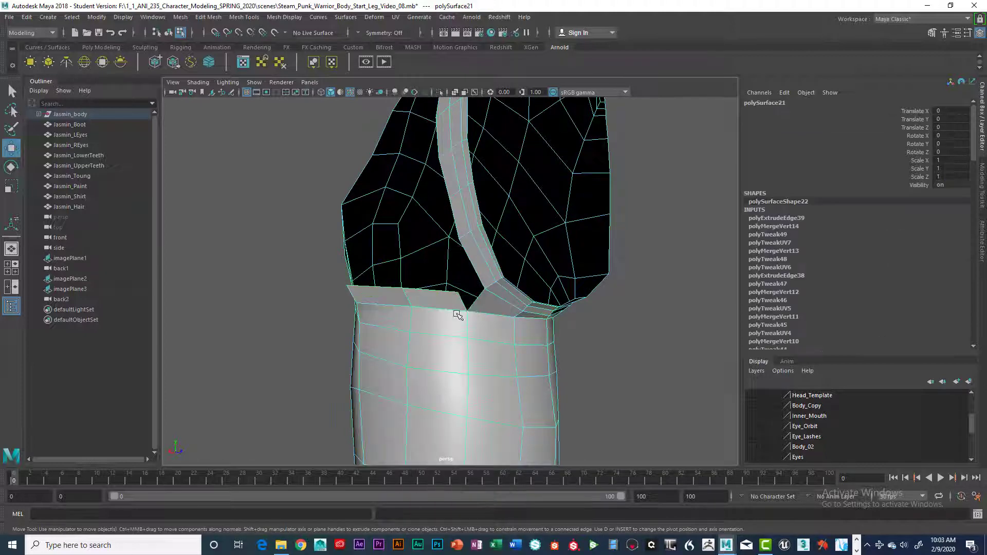
{"action": "scroll", "coordinate": [470, 319], "scroll_direction": "up", "scroll_amount": 2}
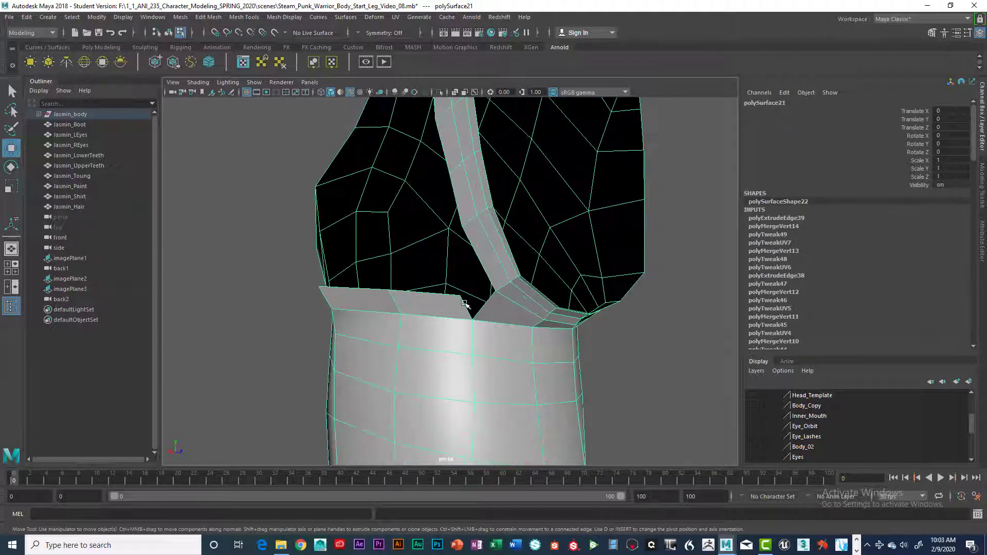
{"action": "right_click", "coordinate": [450, 298]}
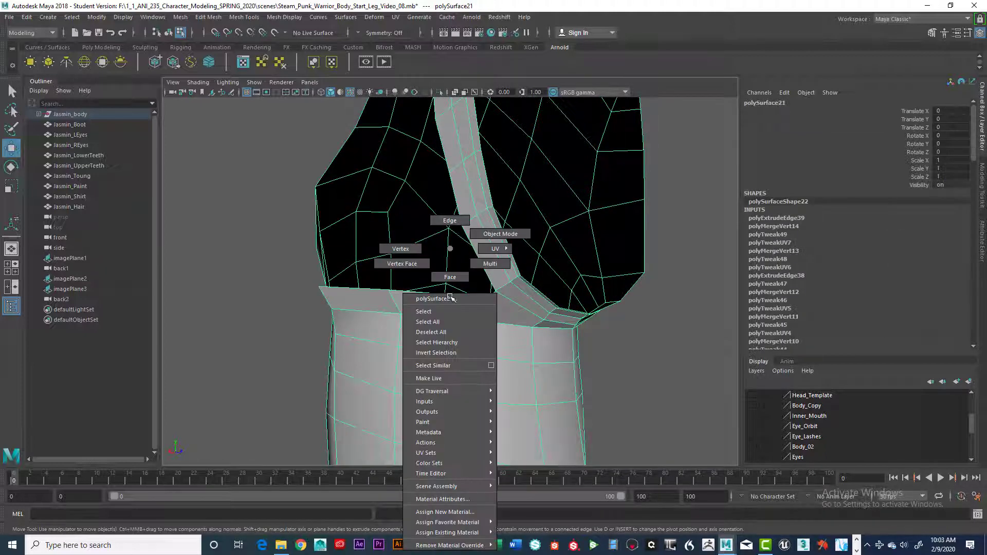
{"action": "left_click", "coordinate": [400, 249]}
{"action": "right_click", "coordinate": [445, 309]}
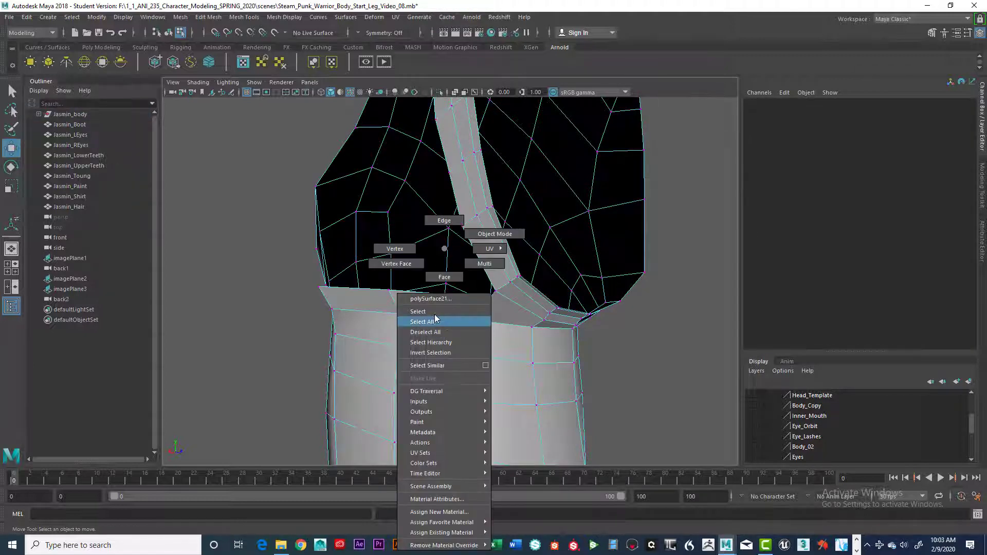
{"action": "left_click", "coordinate": [452, 321]}
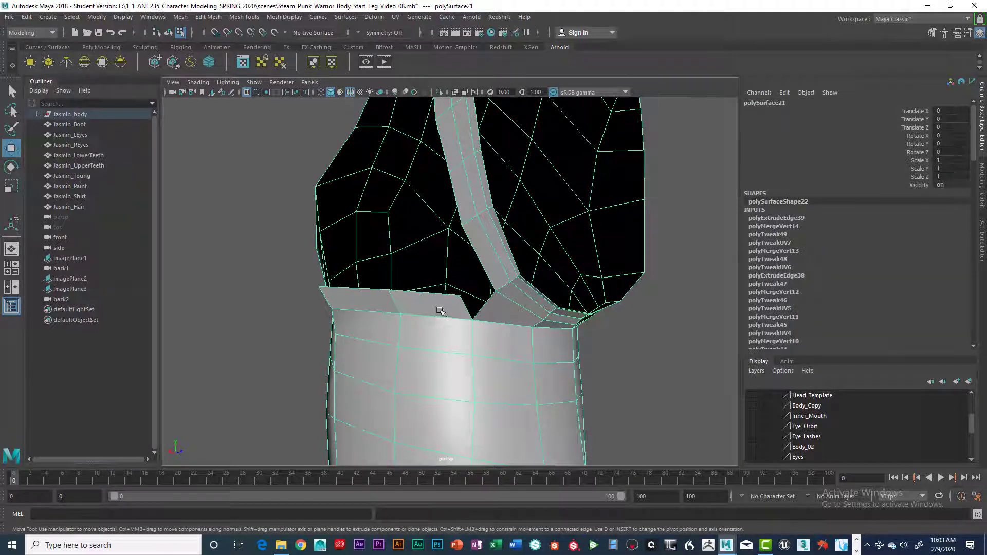
{"action": "right_click_drag", "start_coordinate": [441, 311], "coordinate": [434, 264], "text": "shift"}
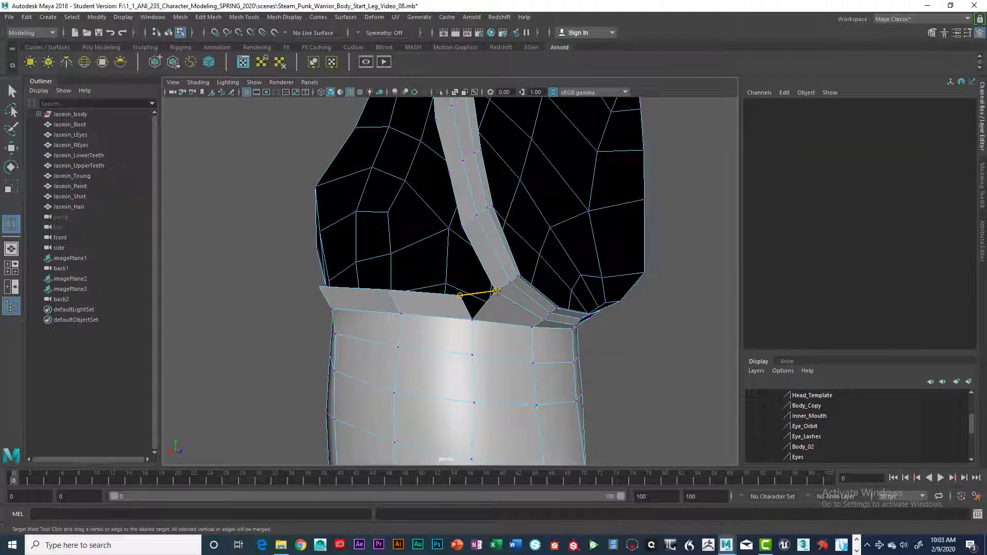
{"action": "left_click_drag", "start_coordinate": [497, 291], "coordinate": [497, 291]}
{"action": "left_click_drag", "start_coordinate": [482, 325], "coordinate": [503, 288], "text": "alt"}
{"action": "left_click_drag", "start_coordinate": [535, 311], "coordinate": [520, 350], "text": "alt"}
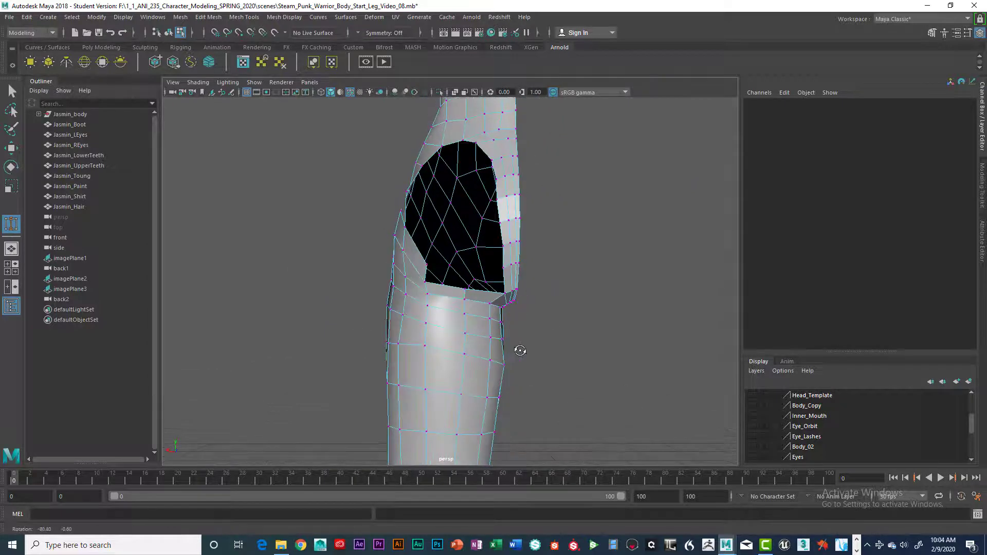
Step: Extrude the two edges along the bottom of the hole again and move the new row straight up
{"action": "left_click_drag", "start_coordinate": [549, 296], "coordinate": [535, 301], "text": "alt"}
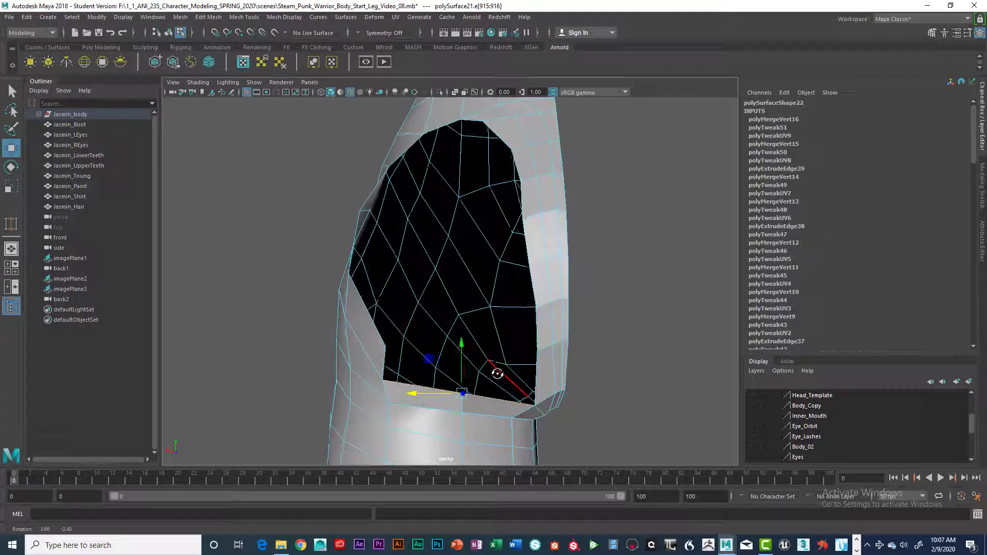
{"action": "left_click_drag", "start_coordinate": [495, 379], "coordinate": [497, 378], "text": "alt"}
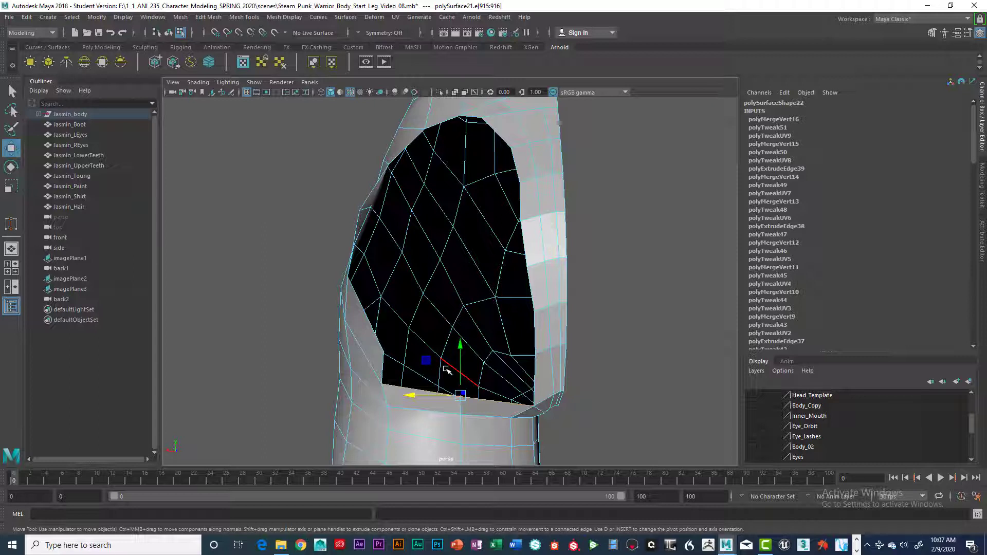
{"action": "key", "text": "ctrl+e"}
{"action": "key", "text": "w"}
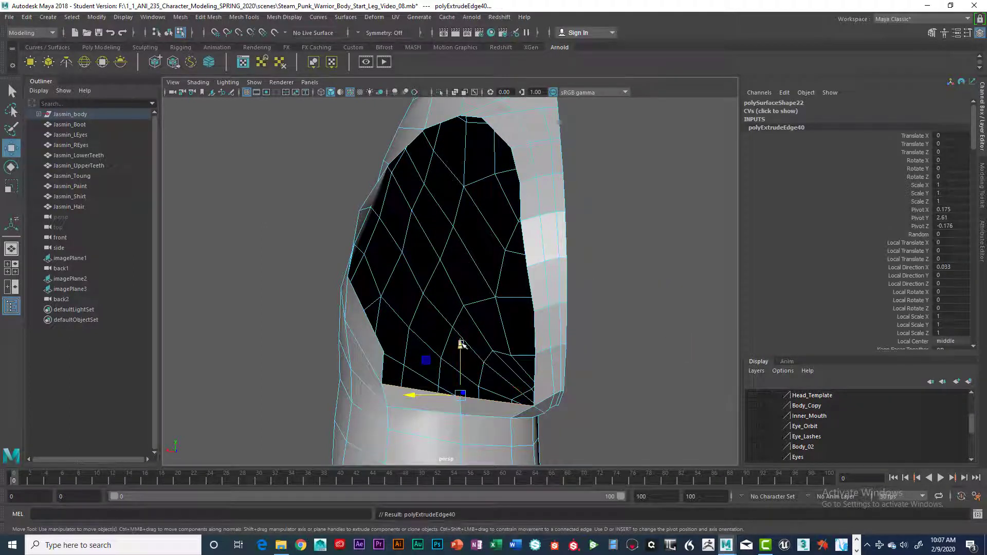
{"action": "left_click_drag", "start_coordinate": [461, 344], "coordinate": [465, 317]}
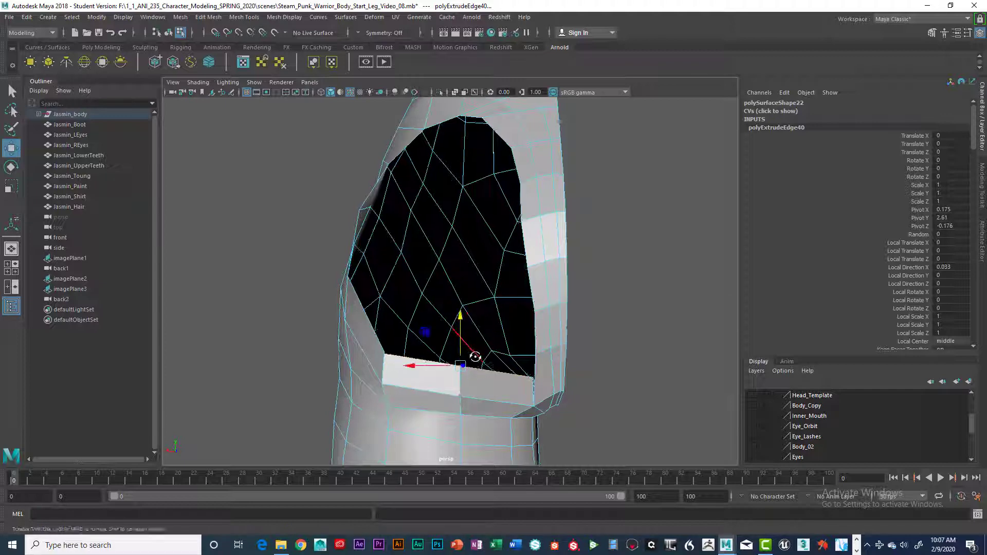
{"action": "left_click_drag", "start_coordinate": [475, 356], "coordinate": [508, 393], "text": "alt"}
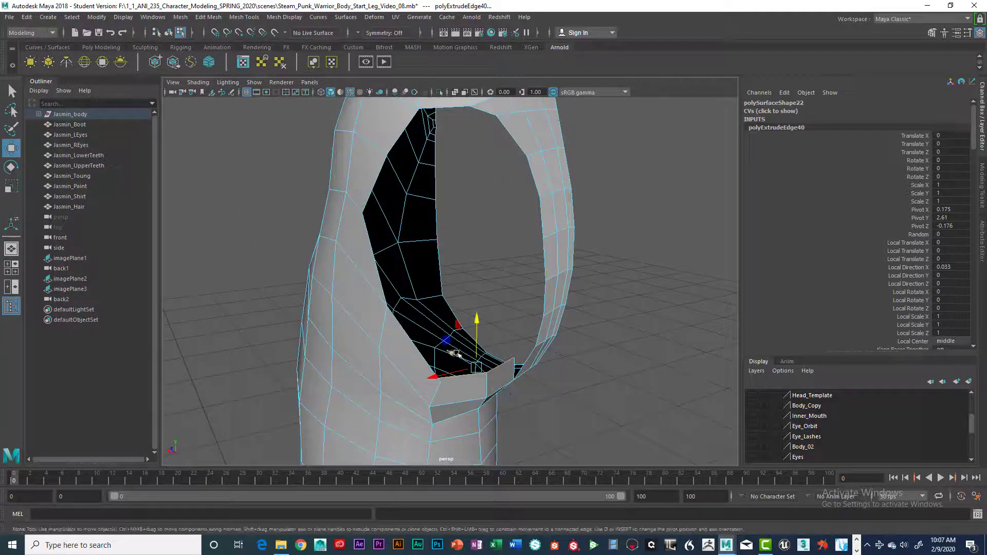
Step: Target-weld the end vertices of the newest extruded row to the hole's outer side and to the centre strip
{"action": "left_click_drag", "start_coordinate": [469, 353], "coordinate": [459, 288], "text": "alt"}
{"action": "right_click_drag", "start_coordinate": [459, 249], "coordinate": [417, 264]}
{"action": "left_click_drag", "start_coordinate": [462, 293], "coordinate": [489, 252], "text": "alt"}
{"action": "right_click_drag", "start_coordinate": [489, 248], "coordinate": [476, 267]}
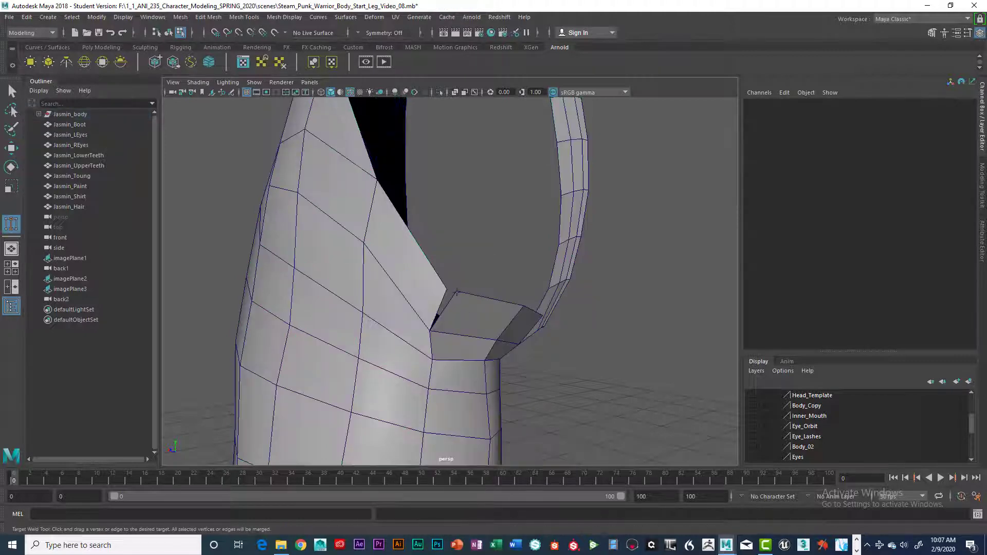
{"action": "left_click", "coordinate": [455, 293]}
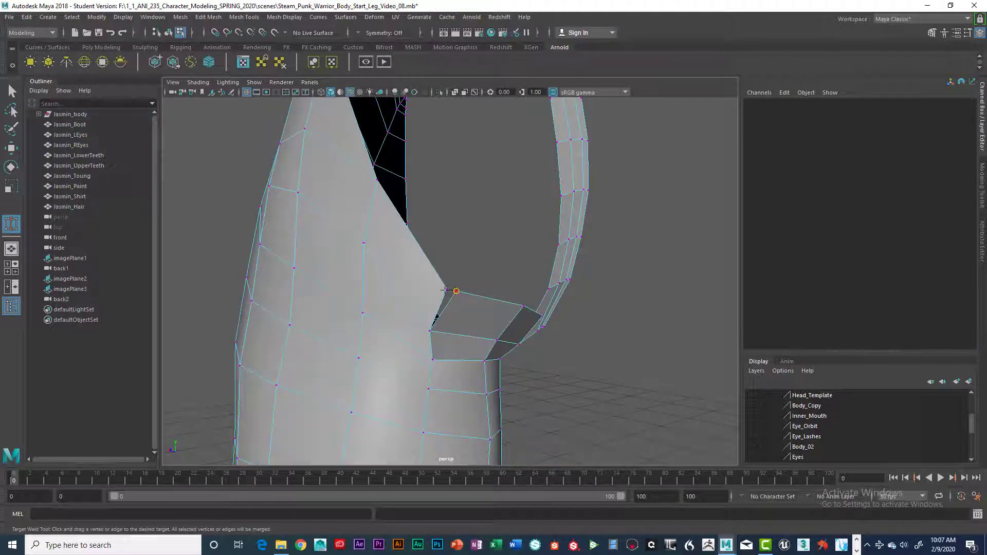
{"action": "left_click_drag", "start_coordinate": [442, 286], "coordinate": [443, 287]}
{"action": "left_click_drag", "start_coordinate": [481, 323], "coordinate": [462, 343], "text": "alt"}
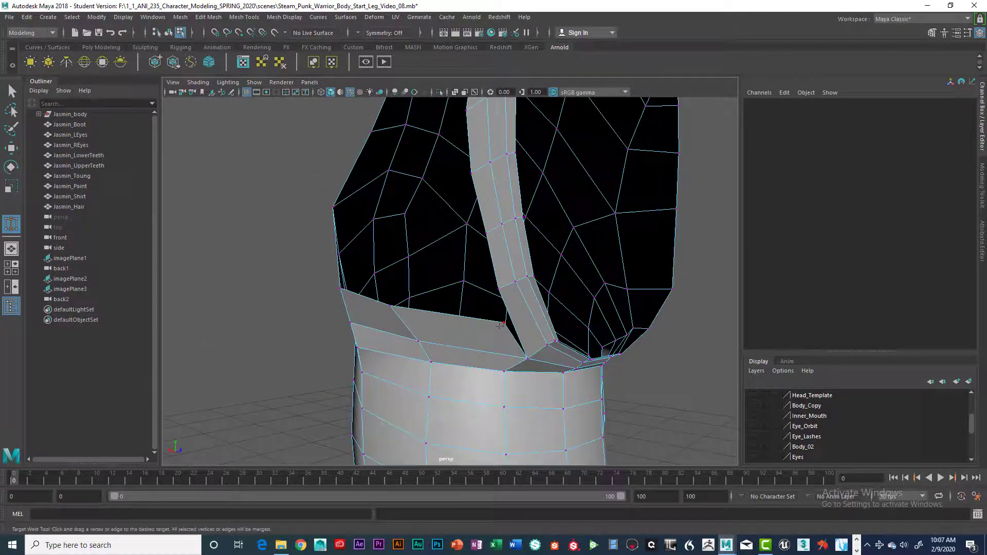
{"action": "left_click_drag", "start_coordinate": [492, 280], "coordinate": [493, 282]}
{"action": "left_click_drag", "start_coordinate": [466, 309], "coordinate": [500, 311], "text": "alt"}
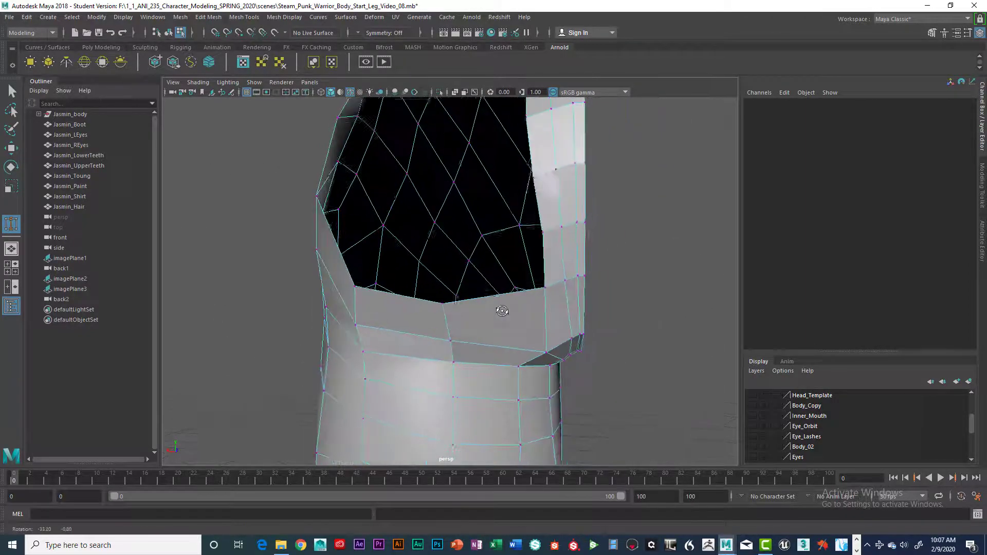
{"action": "left_click_drag", "start_coordinate": [545, 281], "coordinate": [532, 269], "text": "alt"}
Step: Show the back view full-size and turn off its see-through X-Ray shading
{"action": "key", "text": "space"}
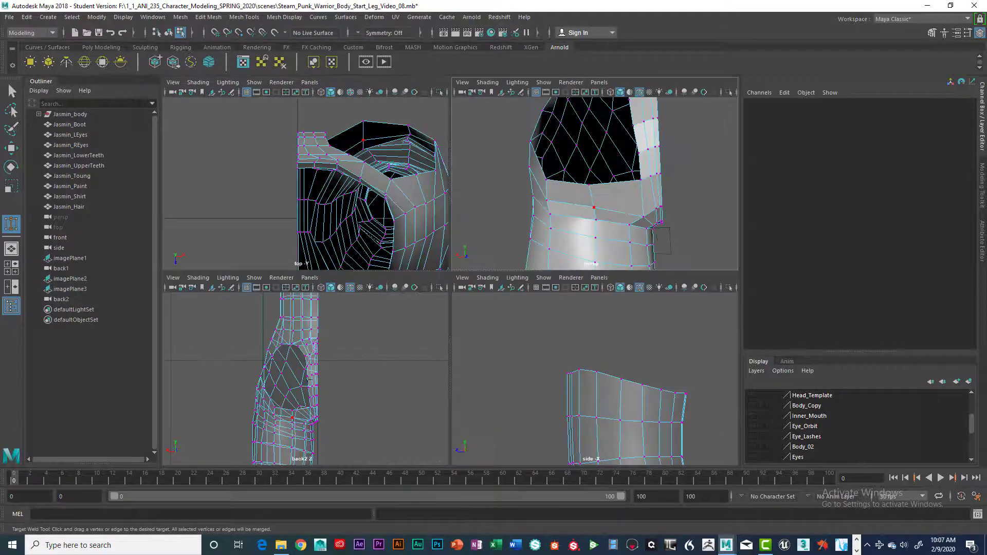
{"action": "key", "text": "space"}
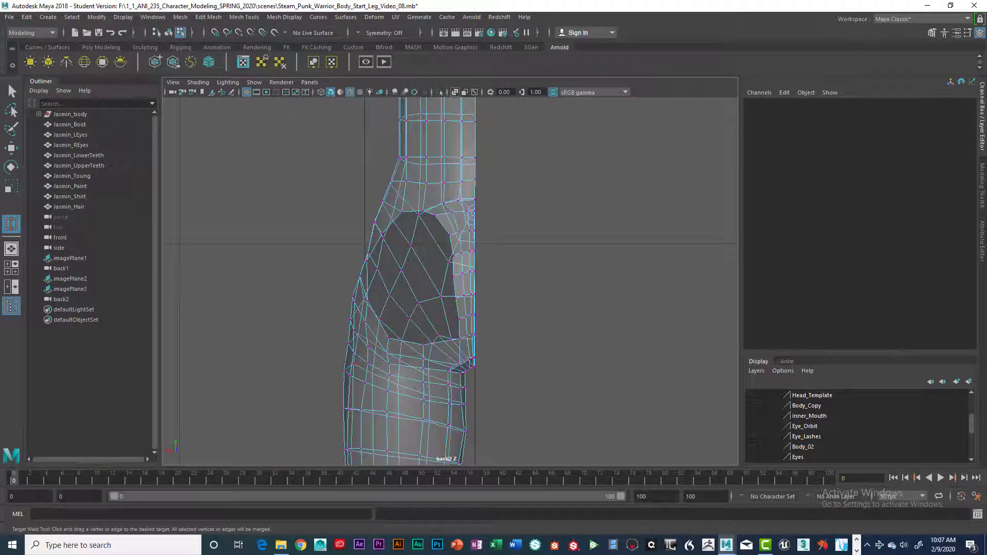
{"action": "left_click", "coordinate": [173, 83]}
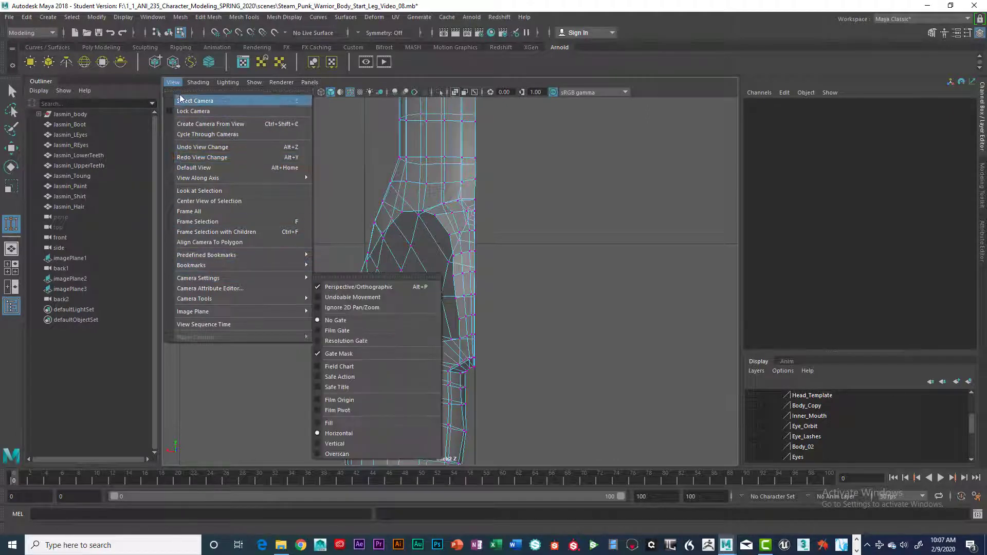
{"action": "mouse_move", "coordinate": [197, 83]}
{"action": "left_click", "coordinate": [211, 187]}
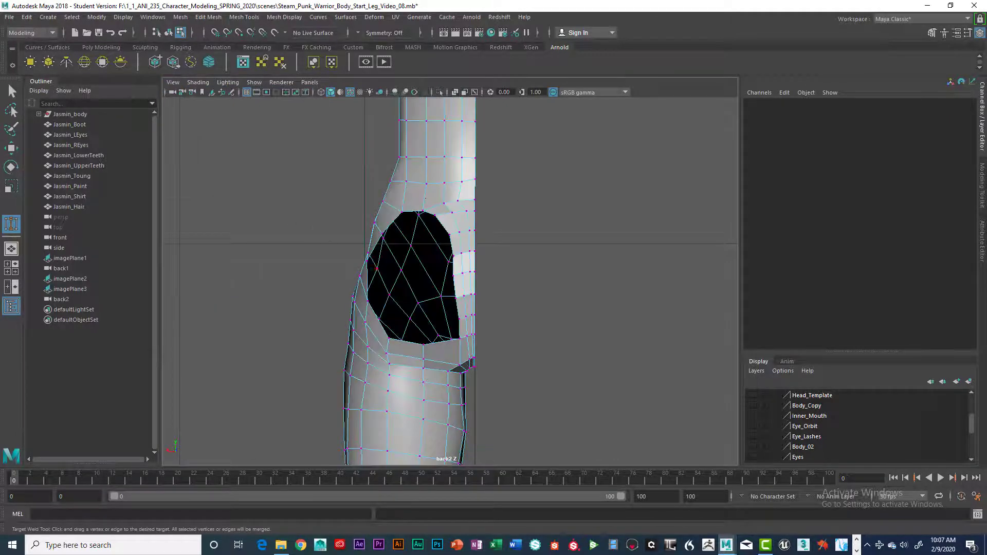
Step: Lower the hole's bottom inner corner vertex and the two adjacent centre-strip vertices in the back view
{"action": "scroll", "coordinate": [476, 298], "scroll_direction": "up", "scroll_amount": 1}
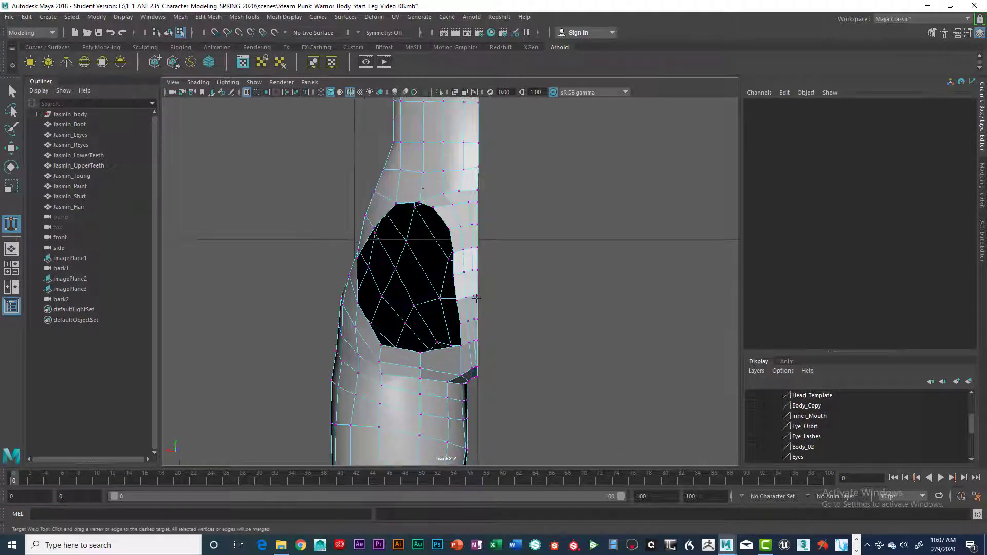
{"action": "scroll", "coordinate": [455, 285], "scroll_direction": "up", "scroll_amount": 2}
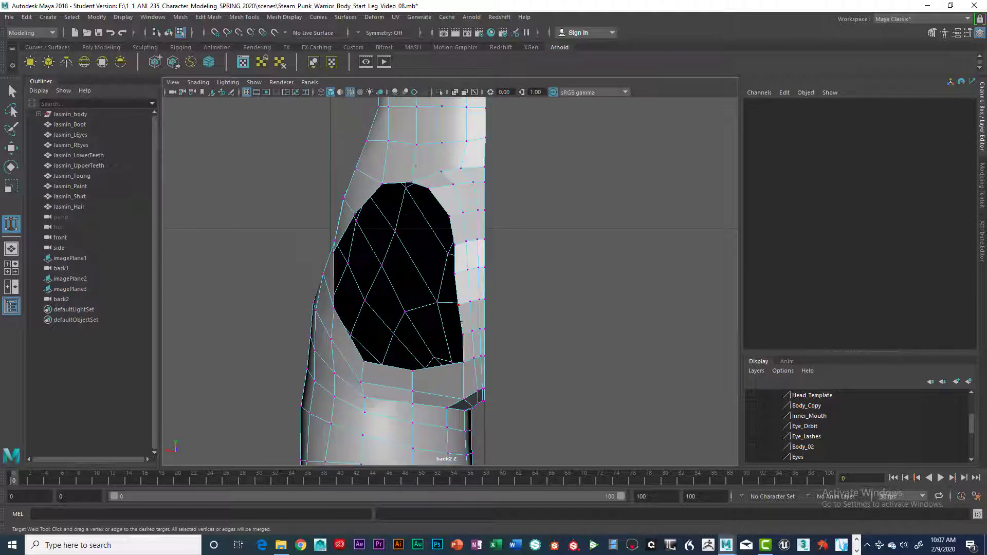
{"action": "key", "text": "q"}
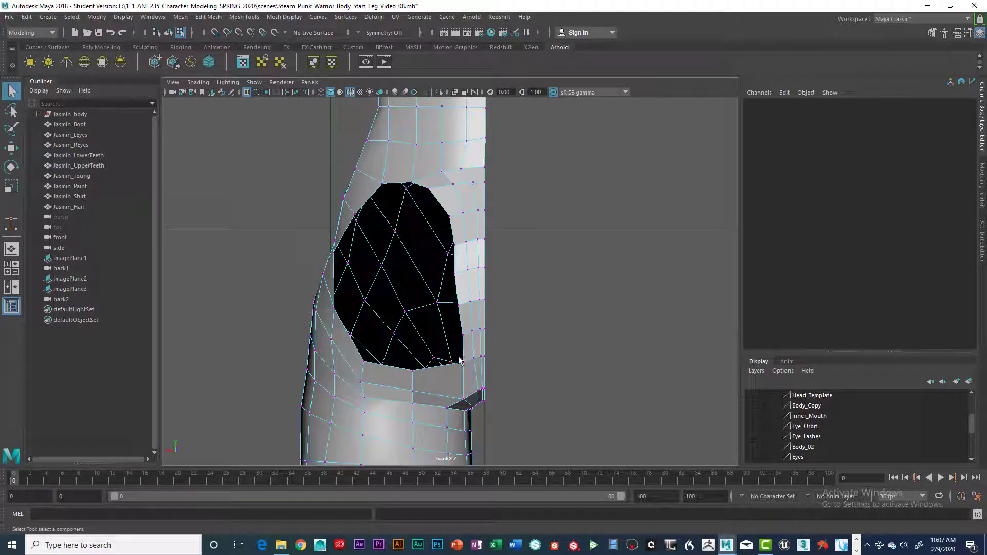
{"action": "left_click", "coordinate": [463, 363]}
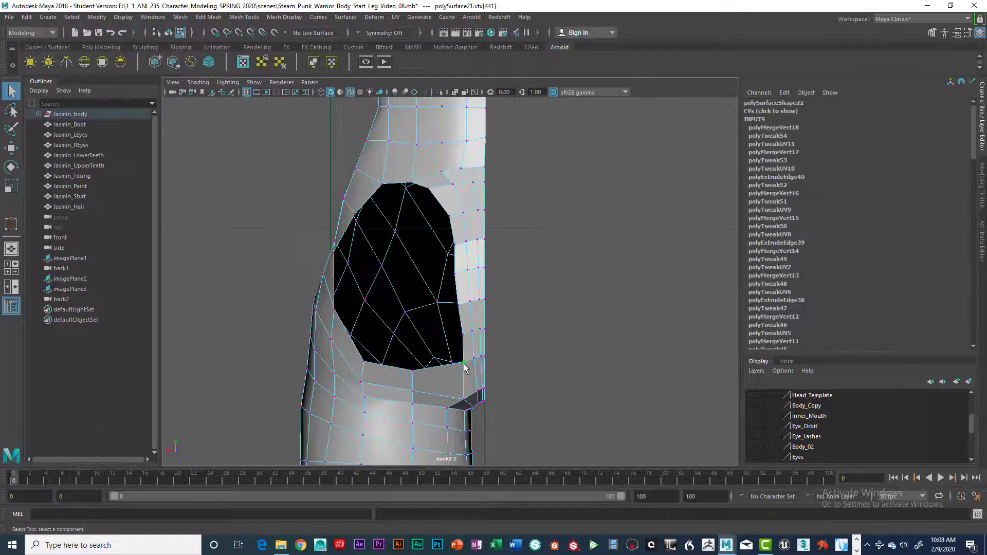
{"action": "key", "text": "w"}
{"action": "left_click_drag", "start_coordinate": [462, 314], "coordinate": [463, 326]}
{"action": "left_click", "coordinate": [473, 359]}
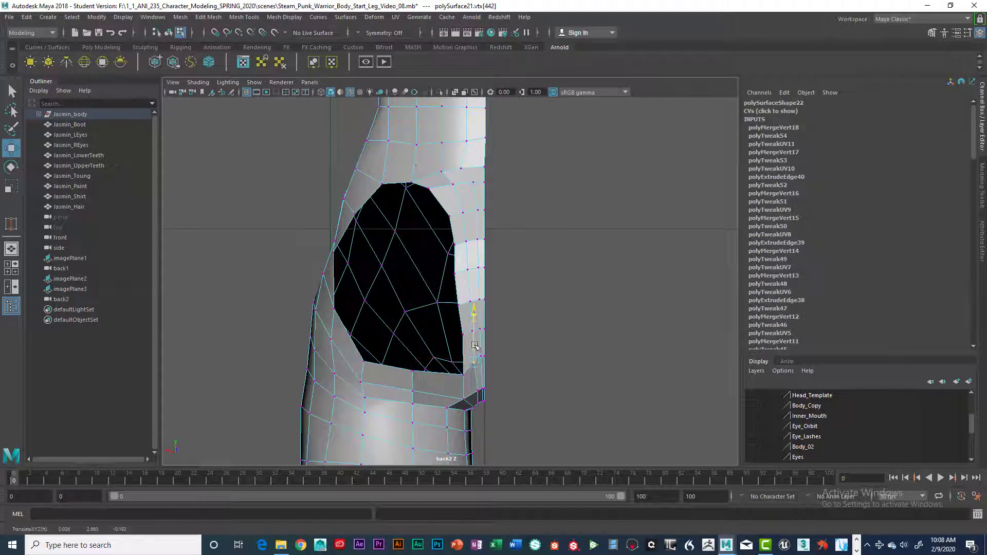
{"action": "left_click", "coordinate": [478, 335]}
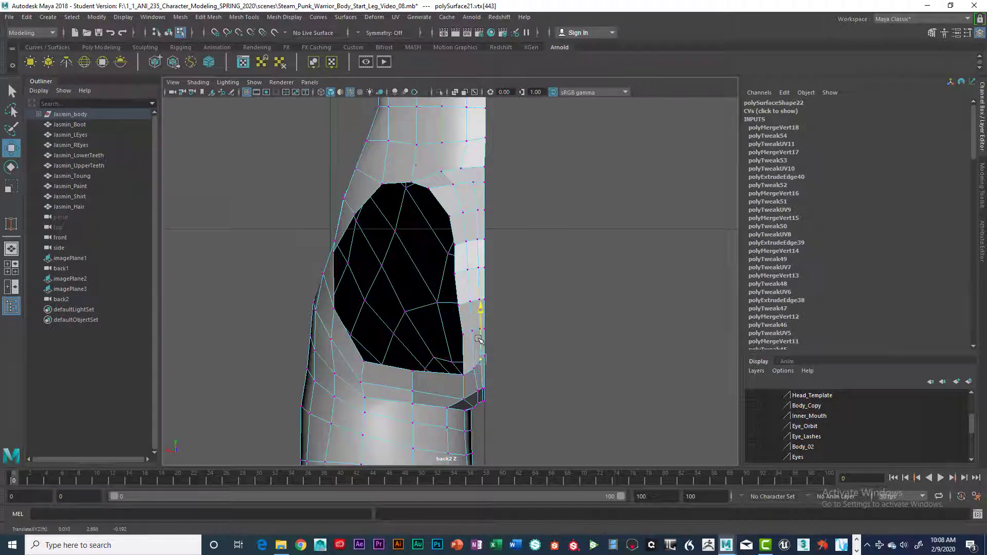
{"action": "left_click", "coordinate": [498, 357]}
{"action": "left_click", "coordinate": [483, 343]}
Step: Adjust the bottom inner corner vertex and its strip neighbours slightly further down to keep the row flowing evenly
{"action": "left_click", "coordinate": [463, 371]}
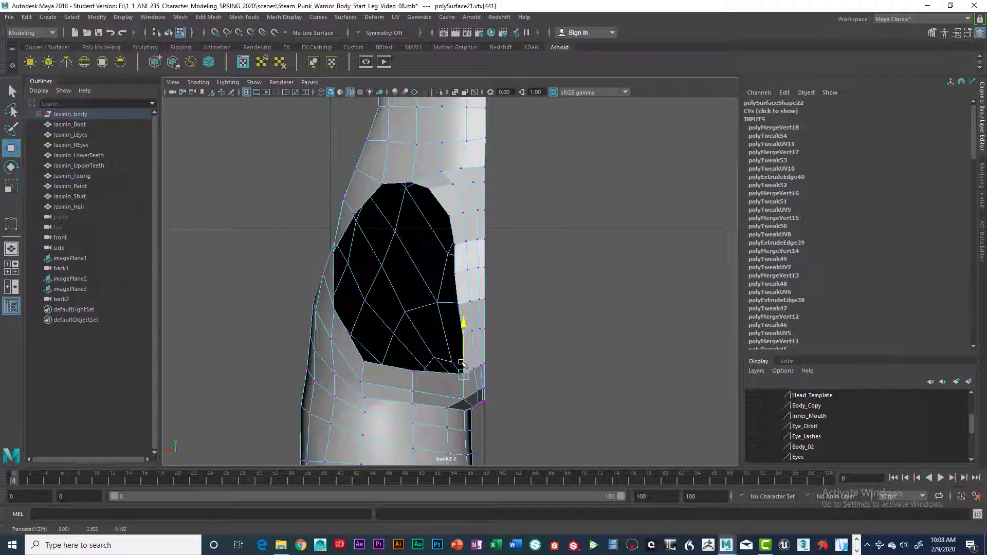
{"action": "left_click", "coordinate": [473, 368]}
{"action": "left_click_drag", "start_coordinate": [472, 350], "coordinate": [479, 364]}
{"action": "key", "text": "q"}
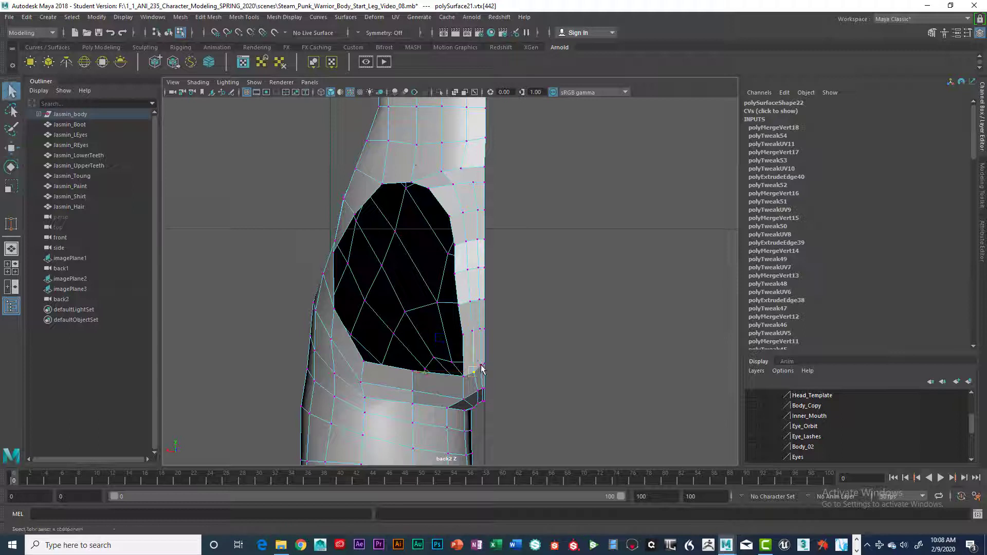
{"action": "key", "text": "w"}
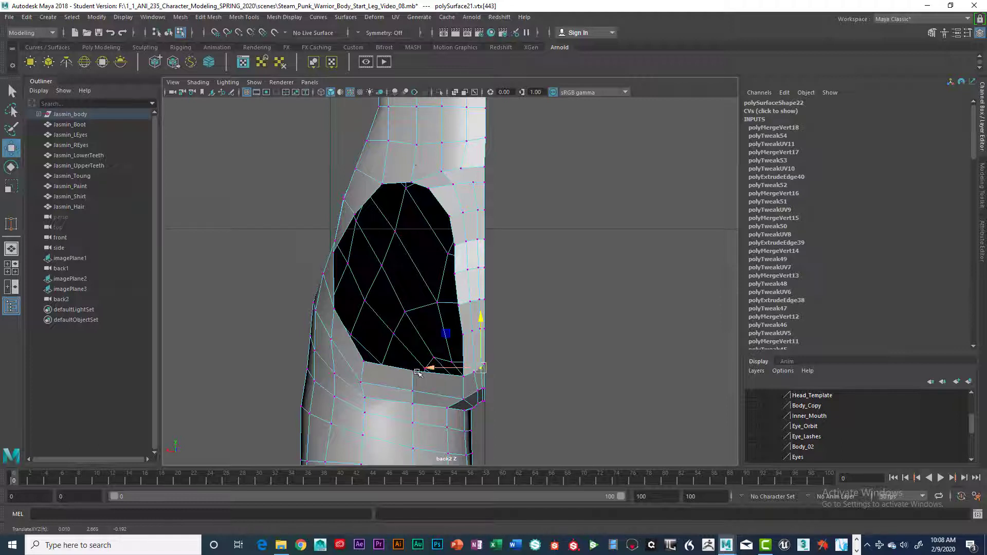
Step: Lower the middle vertex of the hole's bottom edge and nudge the inner corner vertex down to round the opening
{"action": "left_click", "coordinate": [413, 394]}
{"action": "mouse_move", "coordinate": [413, 359]}
{"action": "left_mouse_down"}
{"action": "mouse_move", "coordinate": [423, 381]}
{"action": "mouse_move", "coordinate": [415, 361]}
{"action": "left_mouse_up"}
{"action": "left_click", "coordinate": [403, 368]}
{"action": "left_click", "coordinate": [412, 370]}
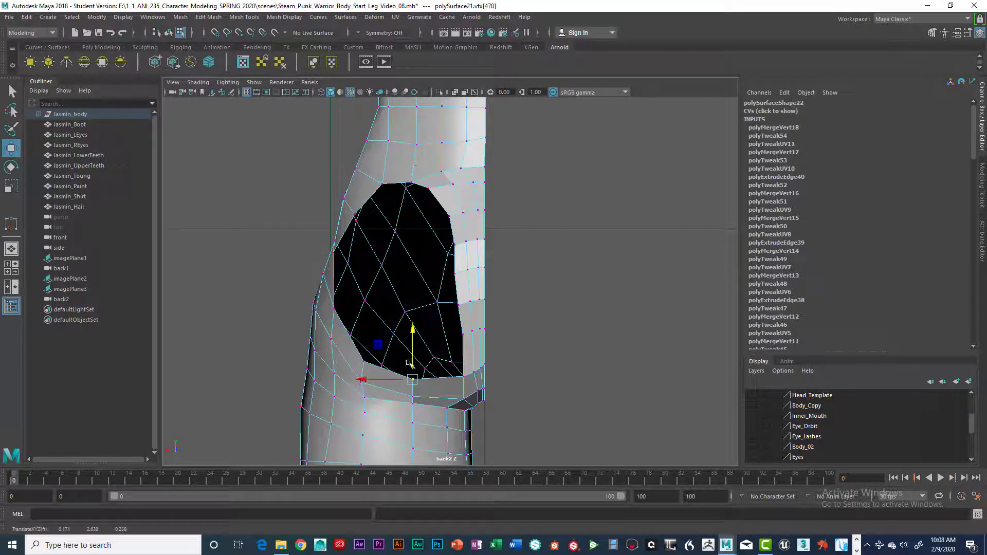
{"action": "left_click", "coordinate": [462, 377]}
{"action": "left_click_drag", "start_coordinate": [463, 363], "coordinate": [463, 366]}
{"action": "left_click", "coordinate": [473, 371]}
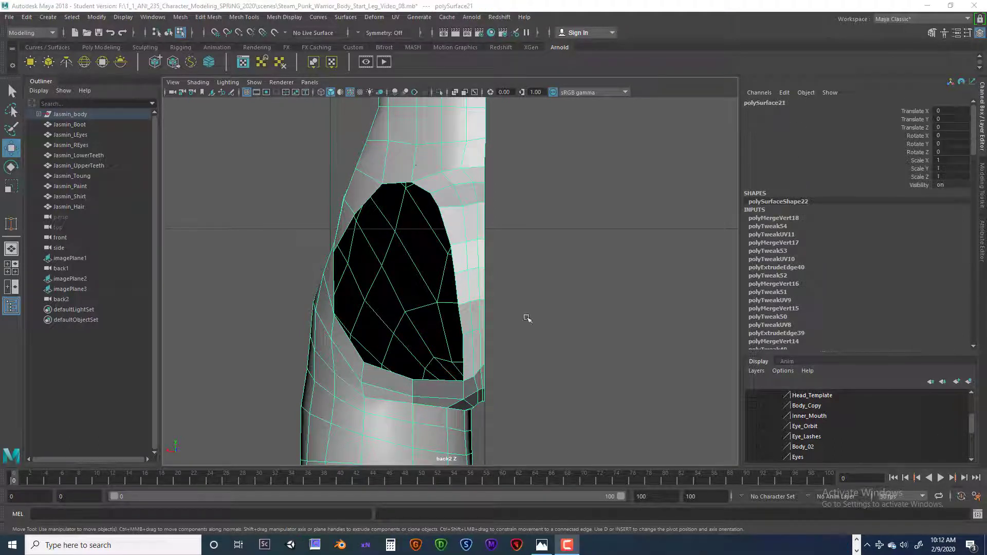
Step: Extrude the three border edges along the top and upper outer side of the hole
{"action": "right_click_drag", "start_coordinate": [399, 183], "coordinate": [396, 152]}
{"action": "left_click", "coordinate": [374, 195]}
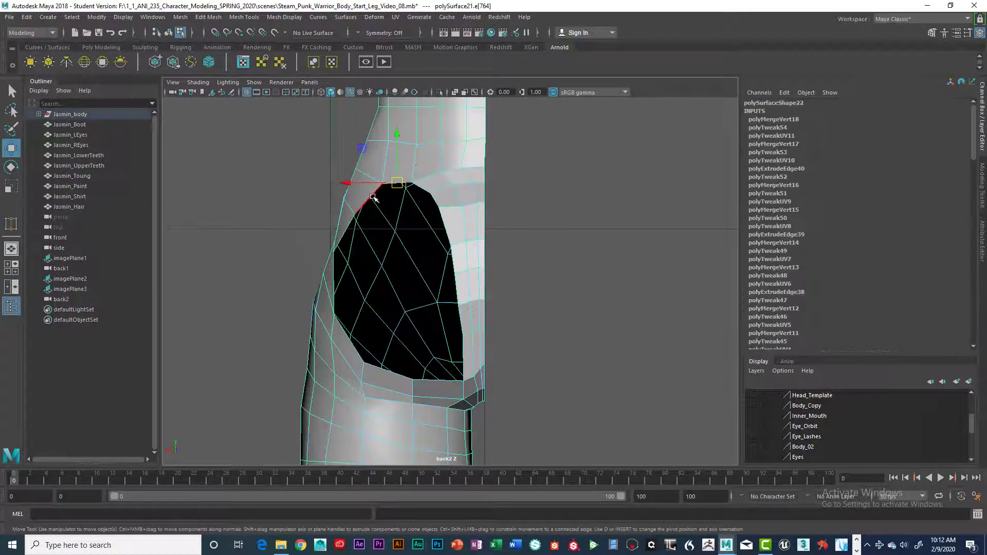
{"action": "left_click", "coordinate": [348, 237]}
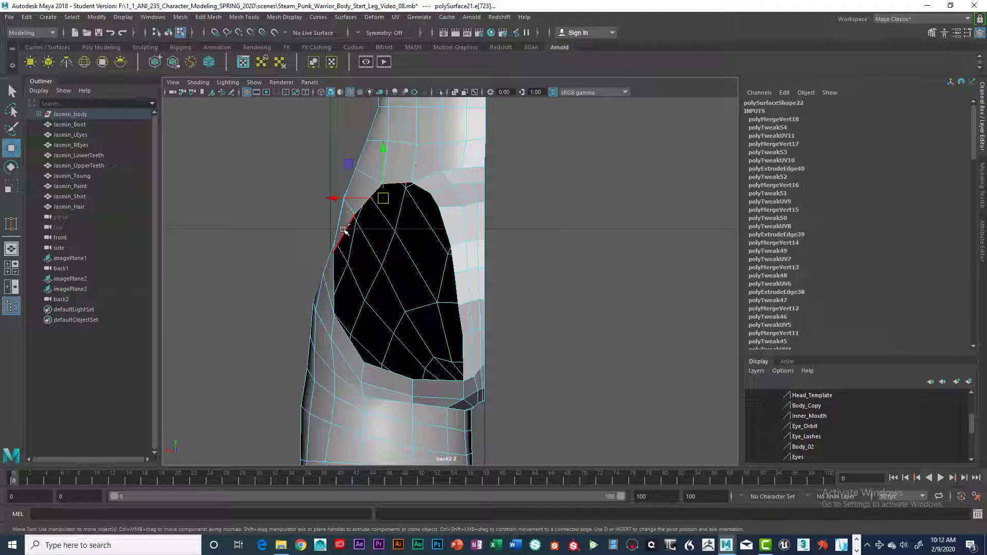
{"action": "left_click", "coordinate": [346, 228]}
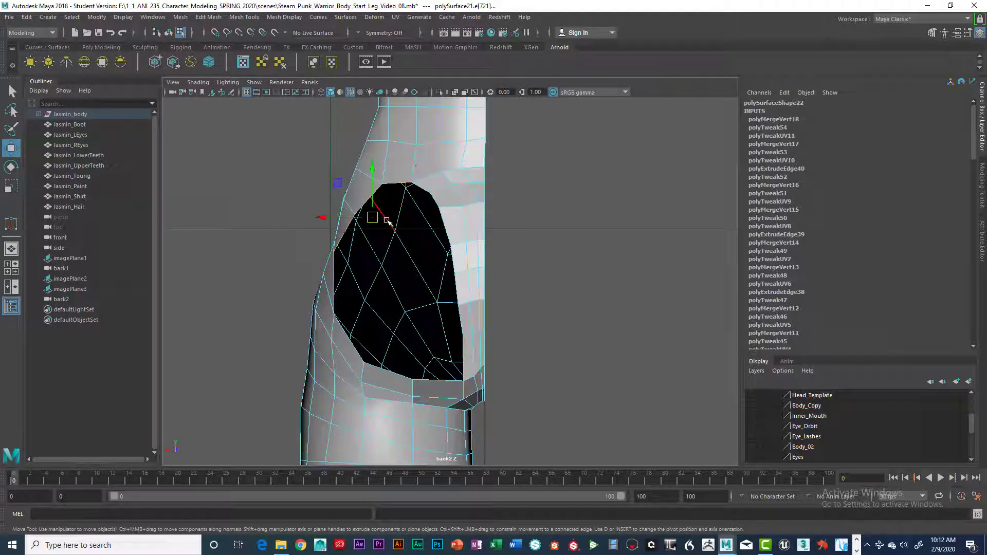
{"action": "key", "text": "ctrl+e"}
{"action": "key", "text": "w"}
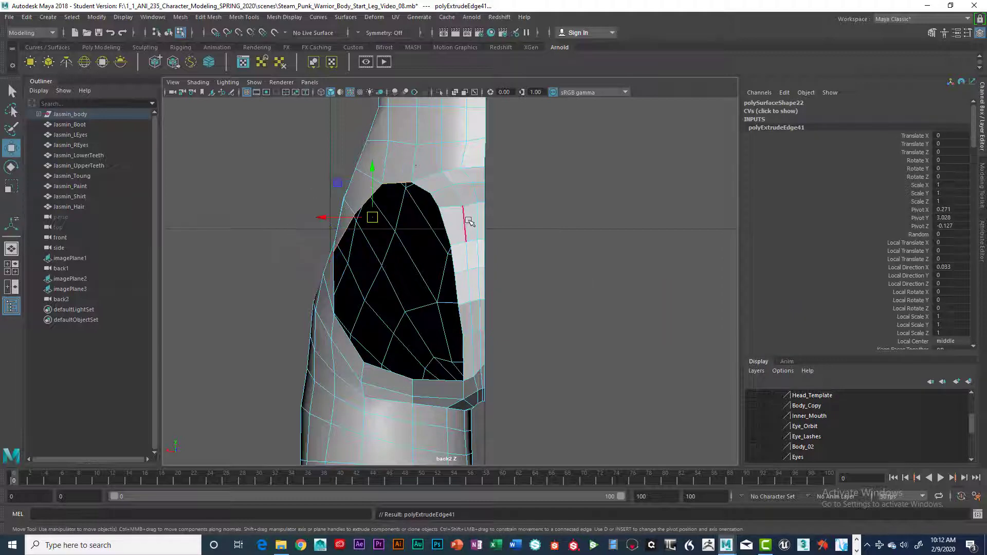
Step: Move the extruded upper row backward, down and inward over the hole
{"action": "key", "text": "space"}
{"action": "key", "text": "space"}
{"action": "left_click_drag", "start_coordinate": [506, 220], "coordinate": [483, 262], "text": "alt"}
{"action": "scroll", "coordinate": [467, 203], "scroll_direction": "down", "scroll_amount": 5}
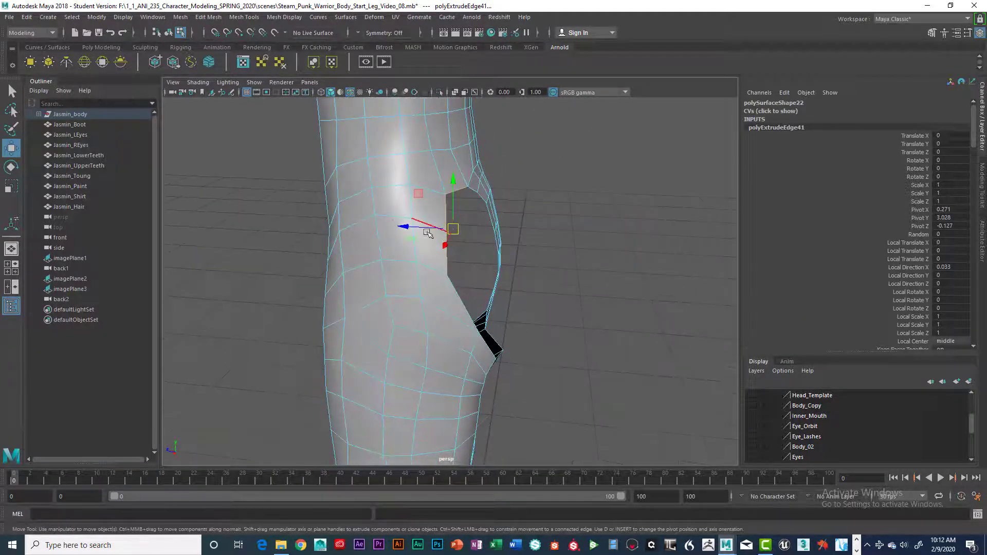
{"action": "left_click_drag", "start_coordinate": [423, 228], "coordinate": [445, 229]}
{"action": "left_click_drag", "start_coordinate": [480, 181], "coordinate": [482, 200]}
{"action": "left_click_drag", "start_coordinate": [483, 201], "coordinate": [364, 273], "text": "alt"}
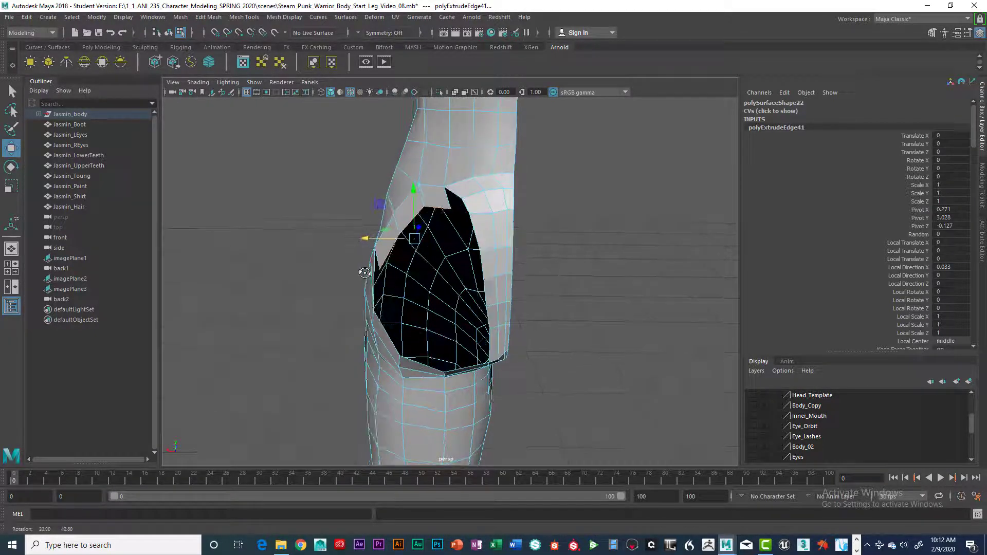
Step: Move the upper row's inner end vertex and the vertex beside it outward in the back view
{"action": "key", "text": "space"}
{"action": "key", "text": "space"}
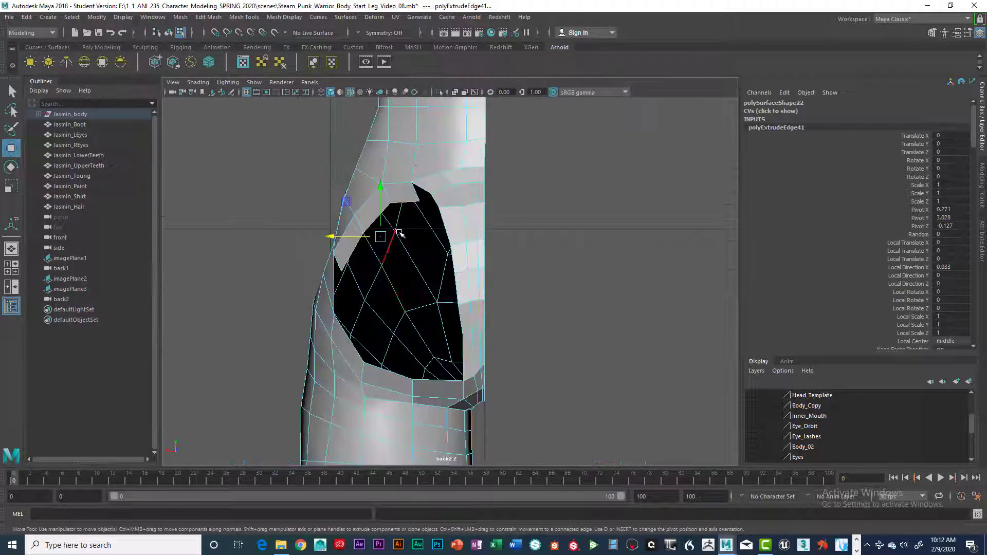
{"action": "right_click_drag", "start_coordinate": [409, 200], "coordinate": [353, 205]}
{"action": "left_click", "coordinate": [420, 202]}
{"action": "left_click_drag", "start_coordinate": [411, 202], "coordinate": [402, 205]}
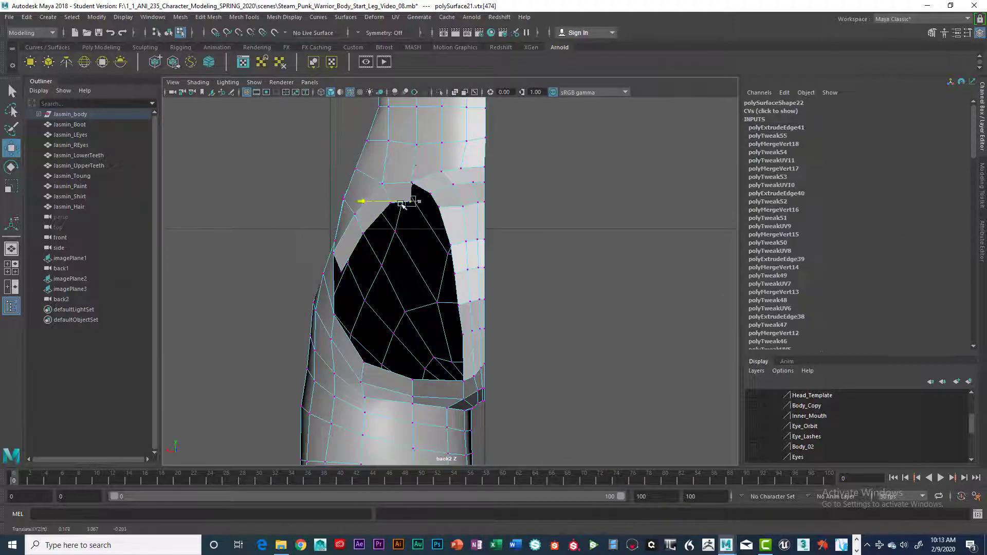
{"action": "left_click_drag", "start_coordinate": [402, 205], "coordinate": [390, 206]}
{"action": "left_click", "coordinate": [532, 205]}
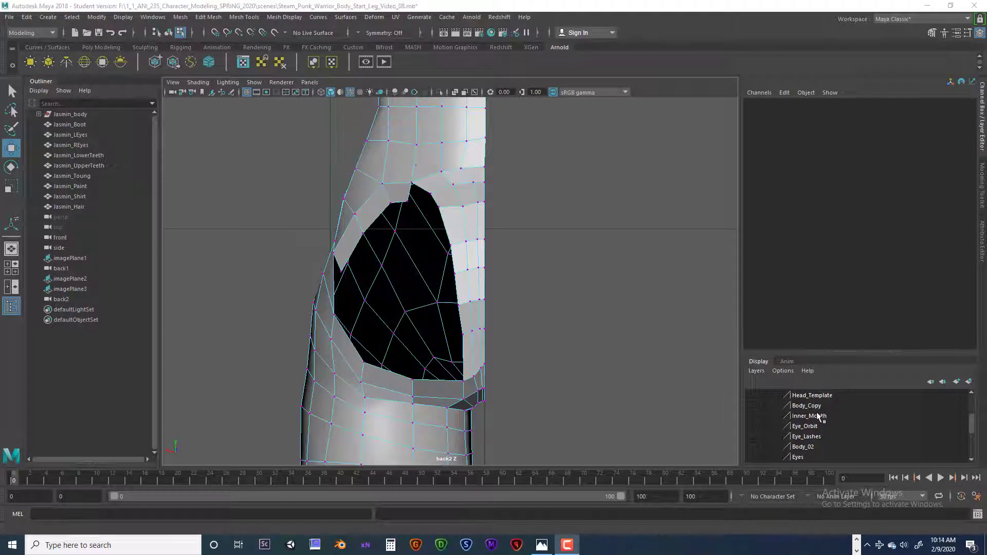
Step: Move the row's lower outer end vertex and the next vertex above it up and inward
{"action": "left_click", "coordinate": [342, 271]}
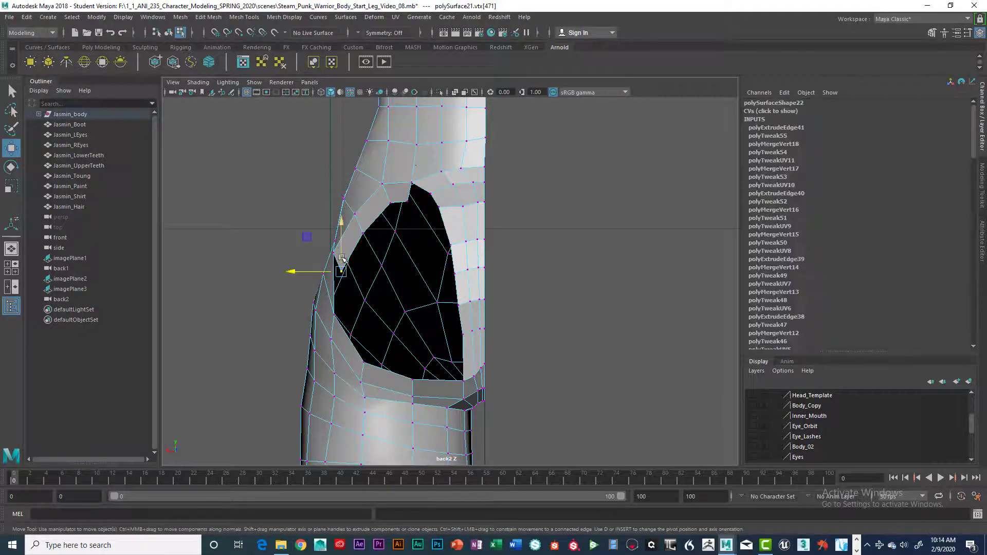
{"action": "left_click_drag", "start_coordinate": [342, 257], "coordinate": [348, 221]}
{"action": "left_click", "coordinate": [363, 232]}
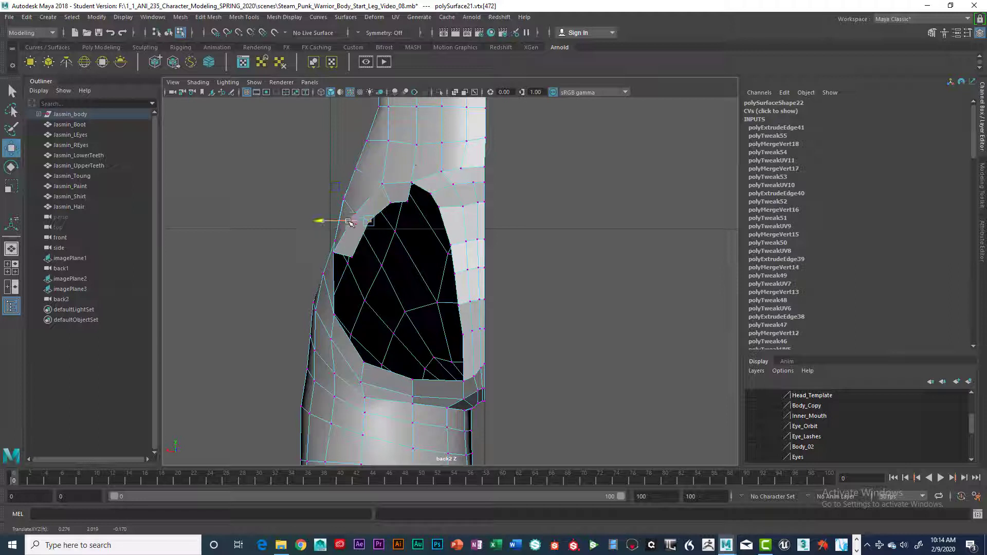
Step: Nudge the row's middle vertices and its lower end vertex slightly upward to even out the faces
{"action": "left_click", "coordinate": [390, 203]}
{"action": "left_click_drag", "start_coordinate": [390, 187], "coordinate": [389, 185]}
{"action": "left_click", "coordinate": [369, 220]}
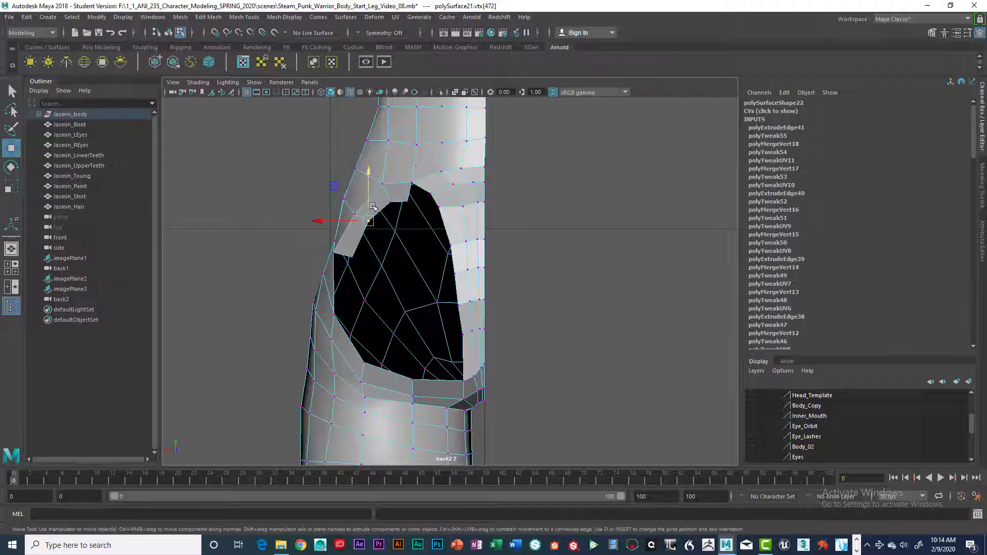
{"action": "left_click", "coordinate": [352, 257]}
{"action": "left_click", "coordinate": [350, 228]}
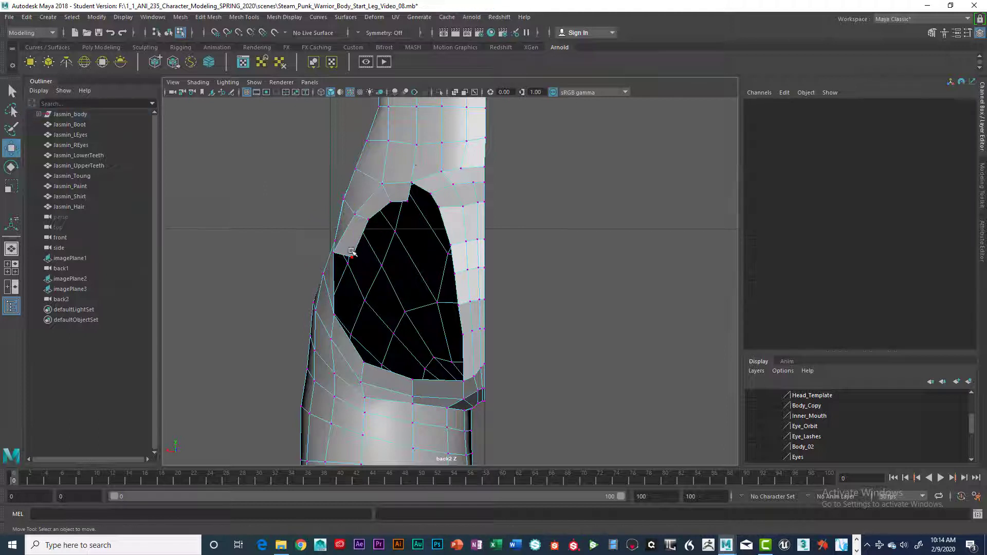
{"action": "left_click", "coordinate": [353, 256]}
{"action": "left_click_drag", "start_coordinate": [352, 239], "coordinate": [352, 237]}
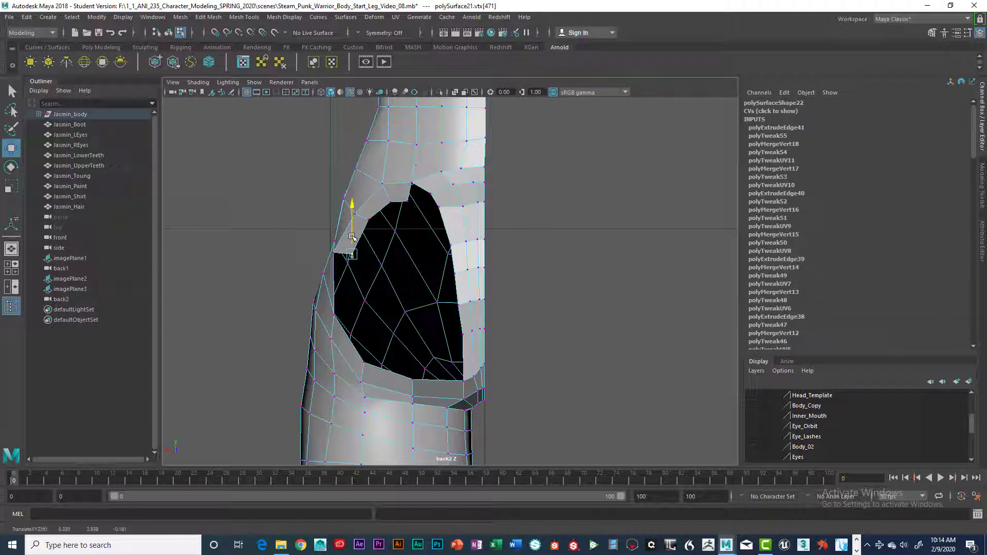